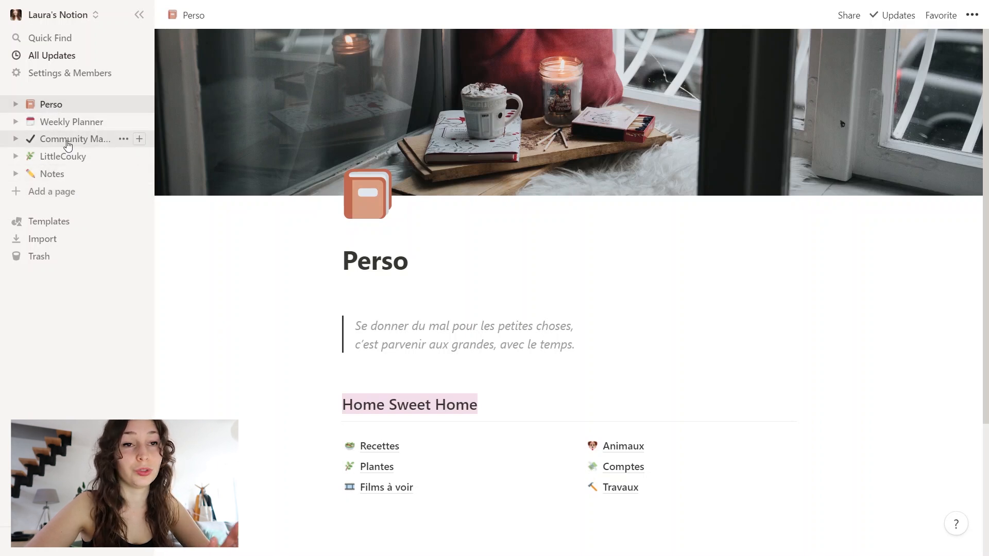
Add a new top-level page titled "Perso" and give it a cover image.
click(41, 200)
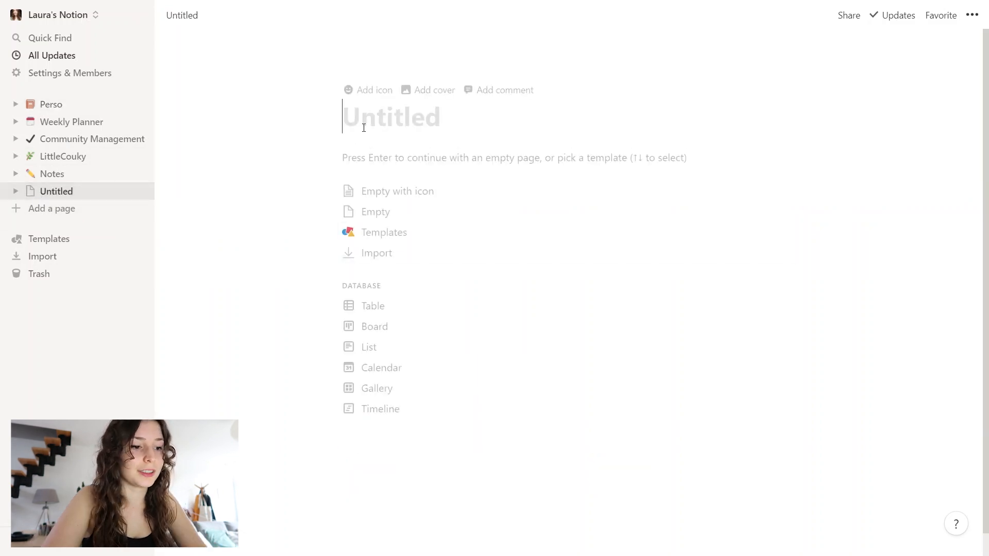
text(Perso)
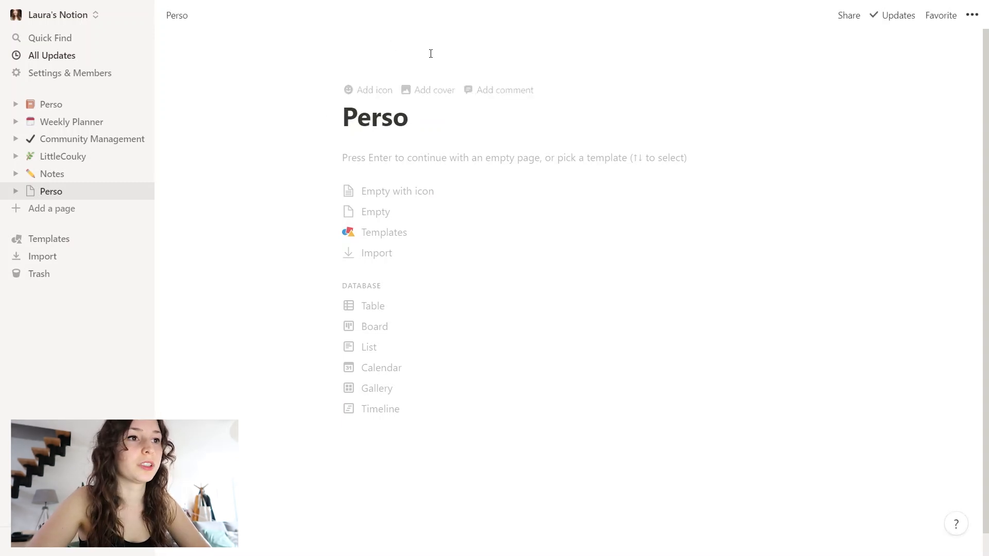
click(427, 90)
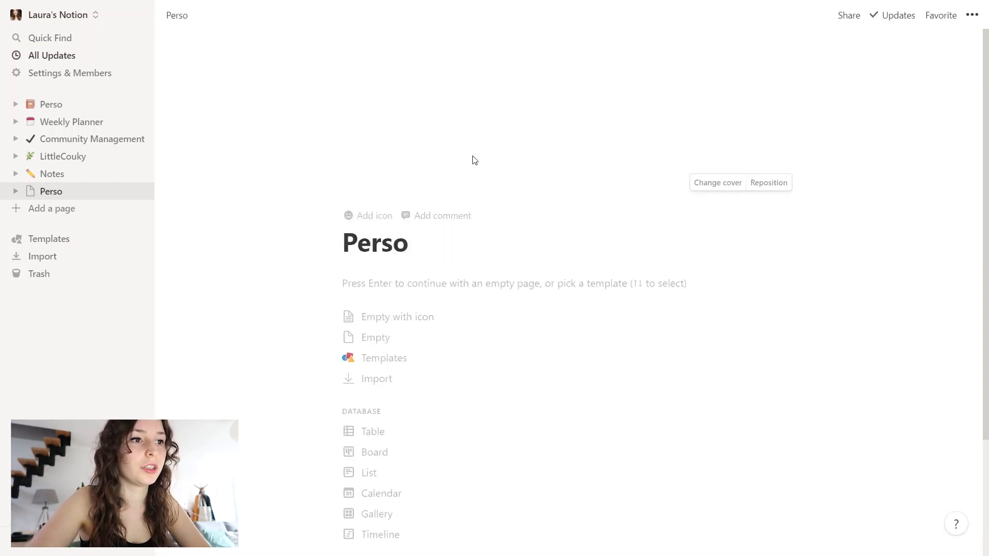
mouse_move(785, 92)
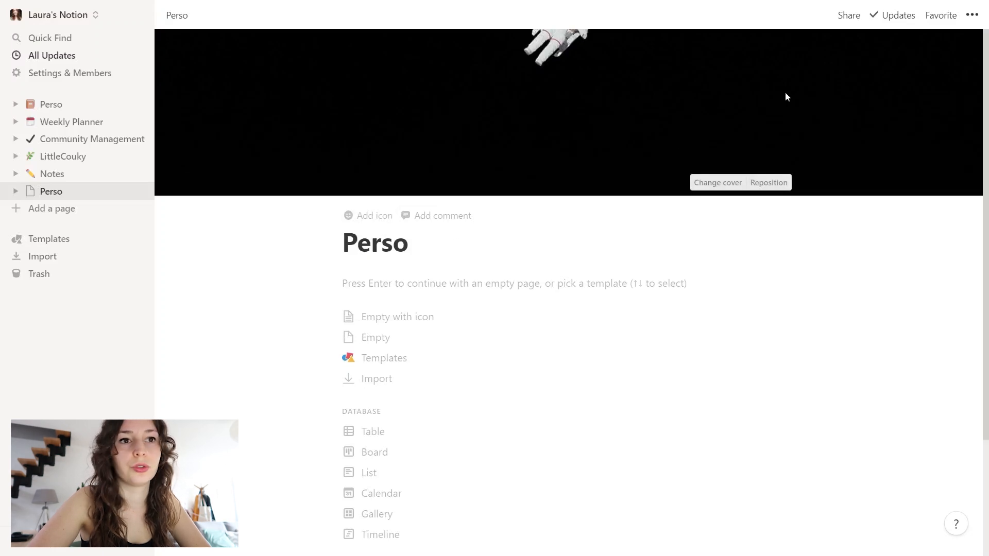
Examine the gallery, upload and link sources available for changing the page cover.
click(712, 184)
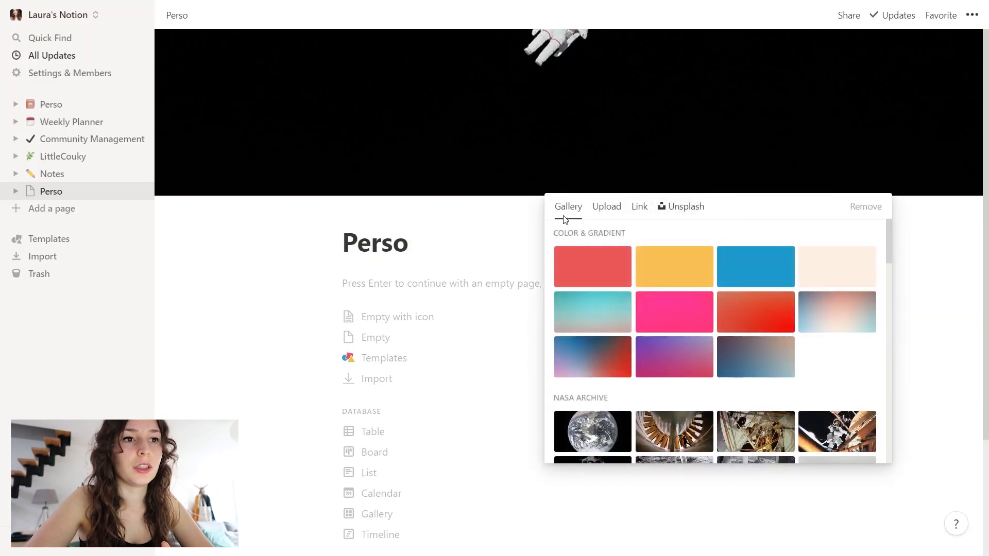
scroll(669, 345, down, 5)
scroll(690, 330, up, 5)
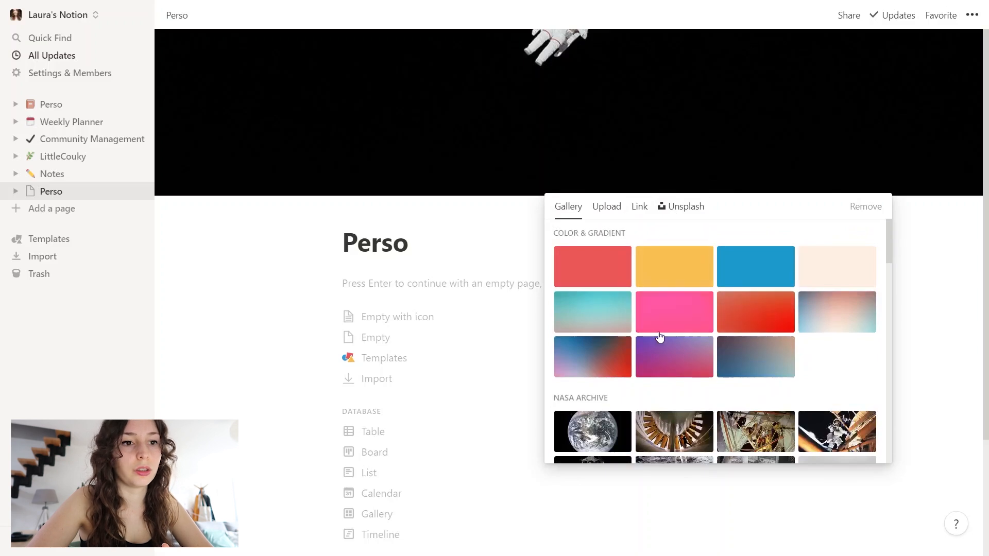
scroll(660, 337, down, 5)
scroll(659, 309, up, 5)
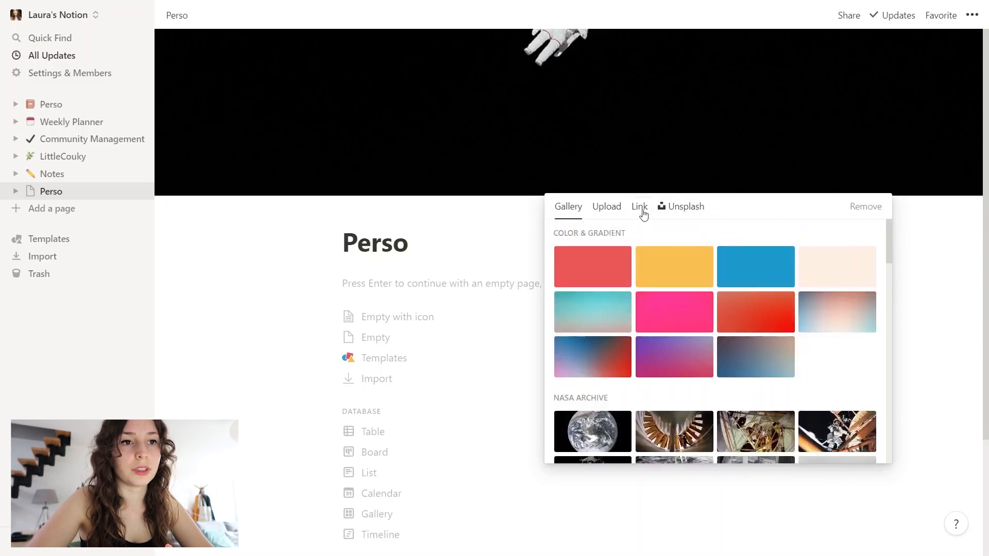
click(596, 211)
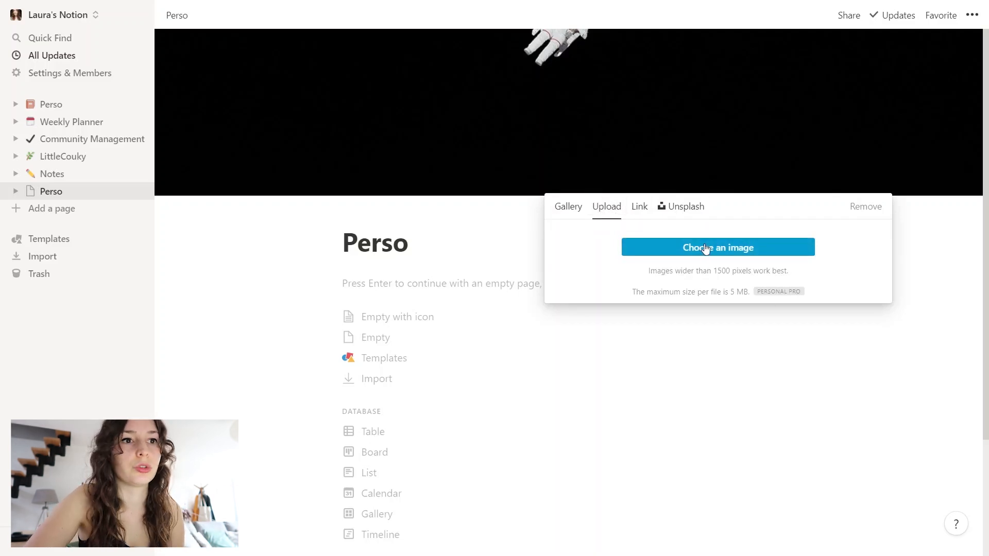
click(640, 207)
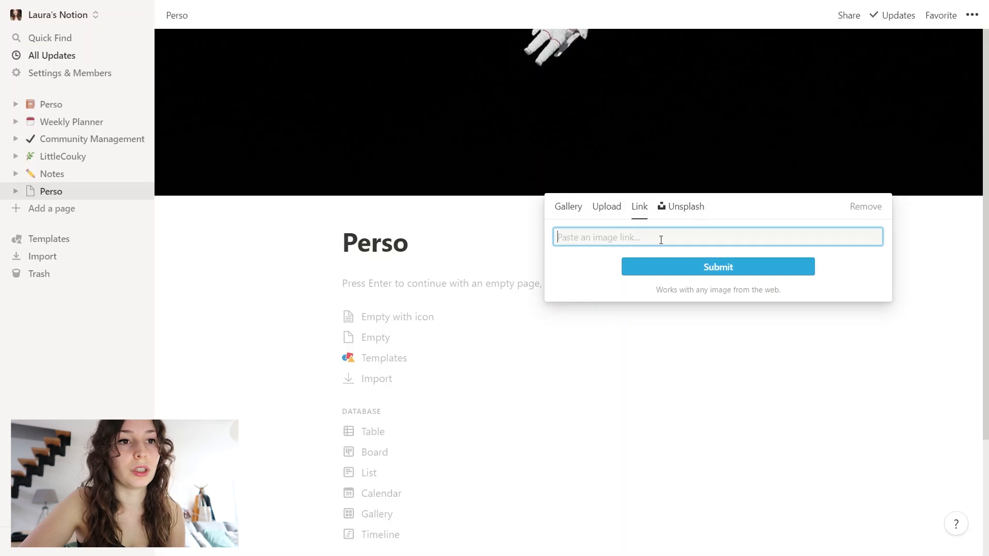
Replace the cover with the Unsplash photo of coral-pink petals on a teal background.
click(683, 214)
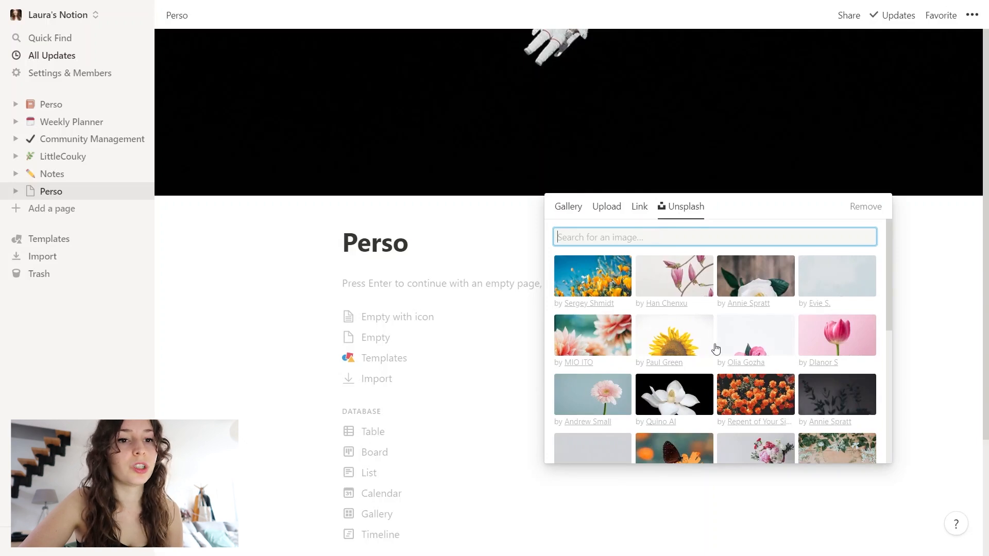
scroll(674, 300, down, 10)
scroll(674, 300, up, 10)
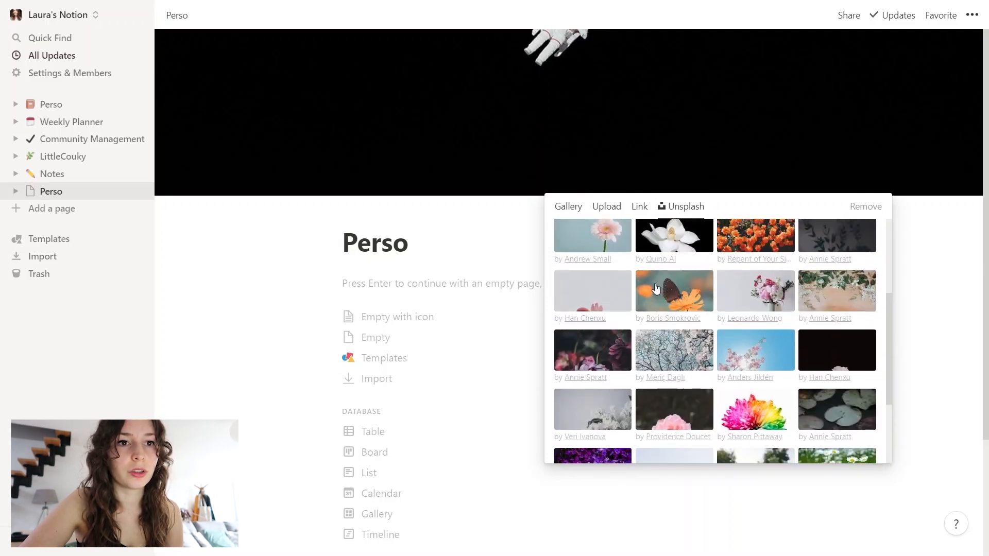
scroll(654, 292, down, 2)
scroll(652, 293, up, 2)
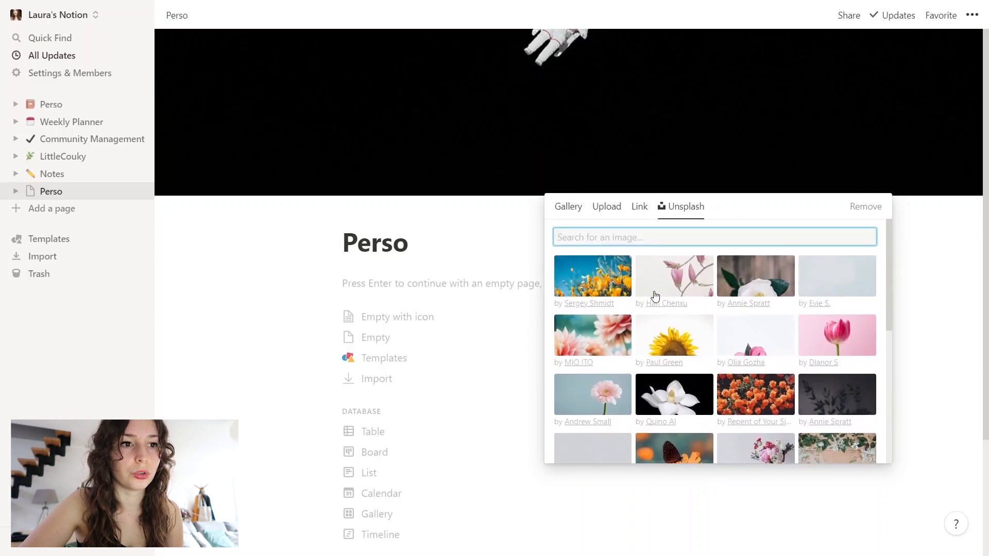
click(594, 348)
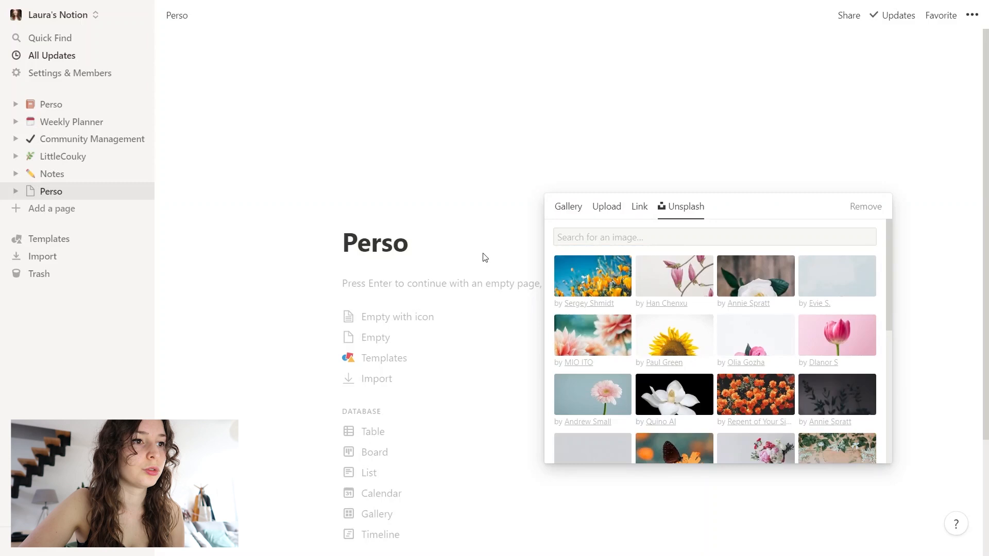
click(490, 238)
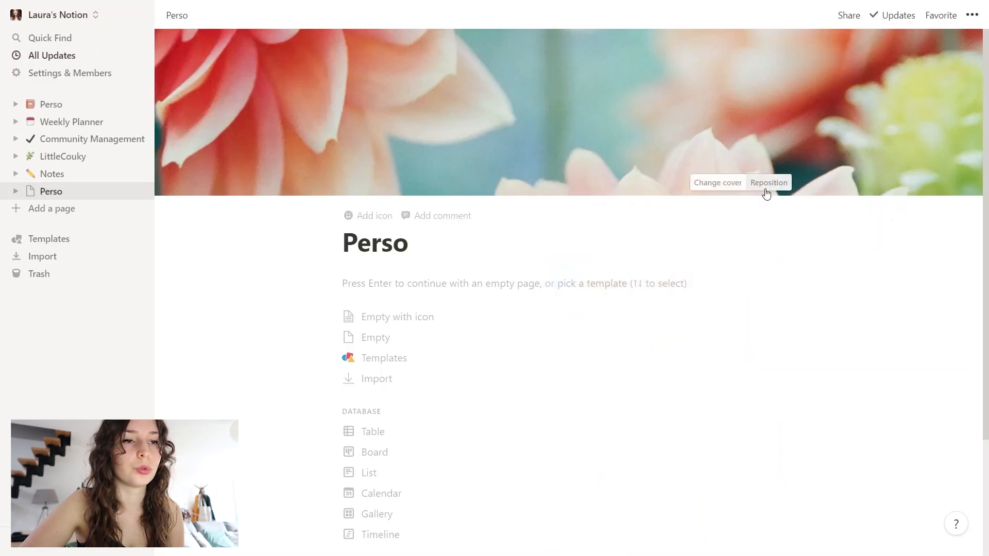
Reposition the flower cover vertically so more of the pale pink petals show along its lower edge, and save the position.
click(768, 183)
drag(558, 170, 542, 214)
drag(556, 62, 542, 207)
drag(541, 61, 524, 5)
drag(509, 135, 515, 27)
drag(507, 118, 490, 69)
click(752, 184)
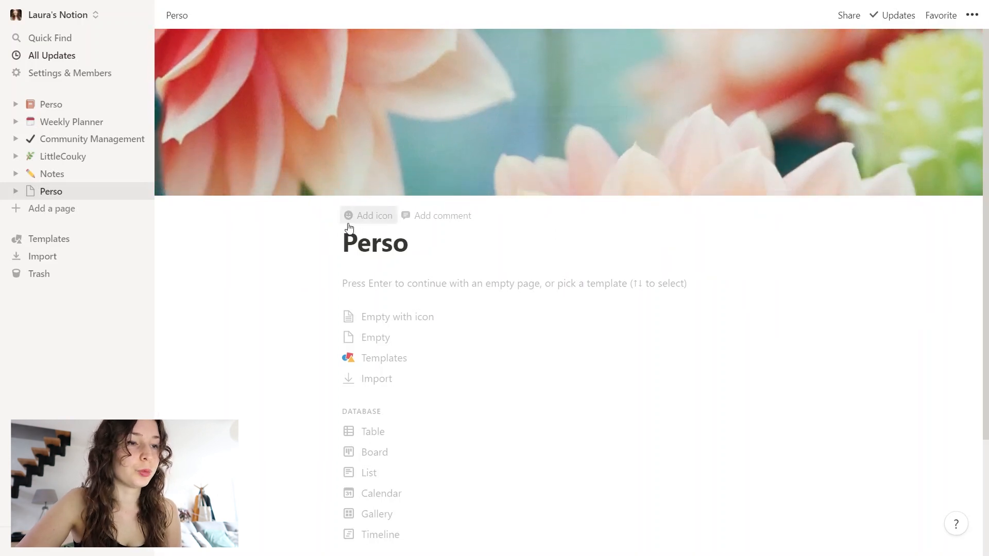
Add an icon to the Perso page and review the emoji, image upload and link options for changing it.
click(379, 216)
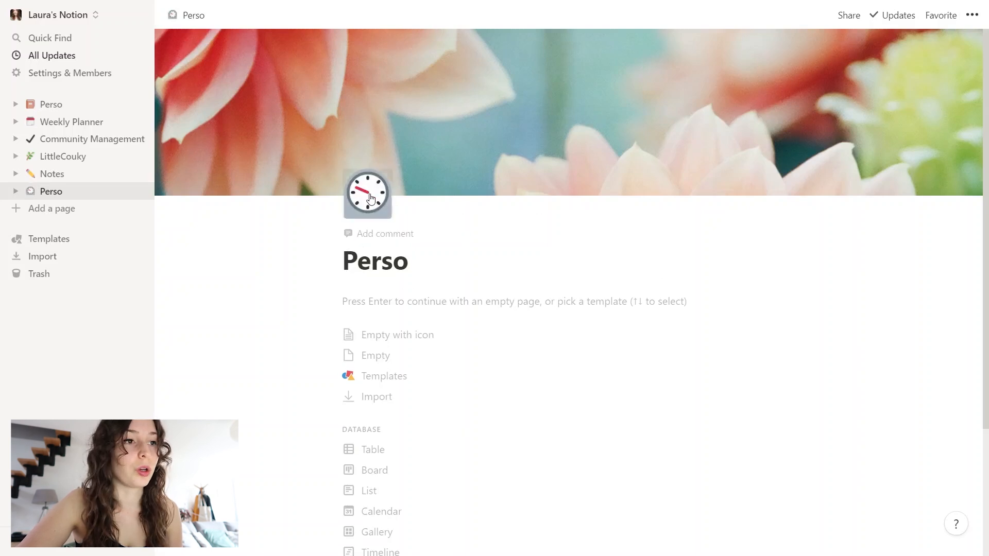
click(363, 206)
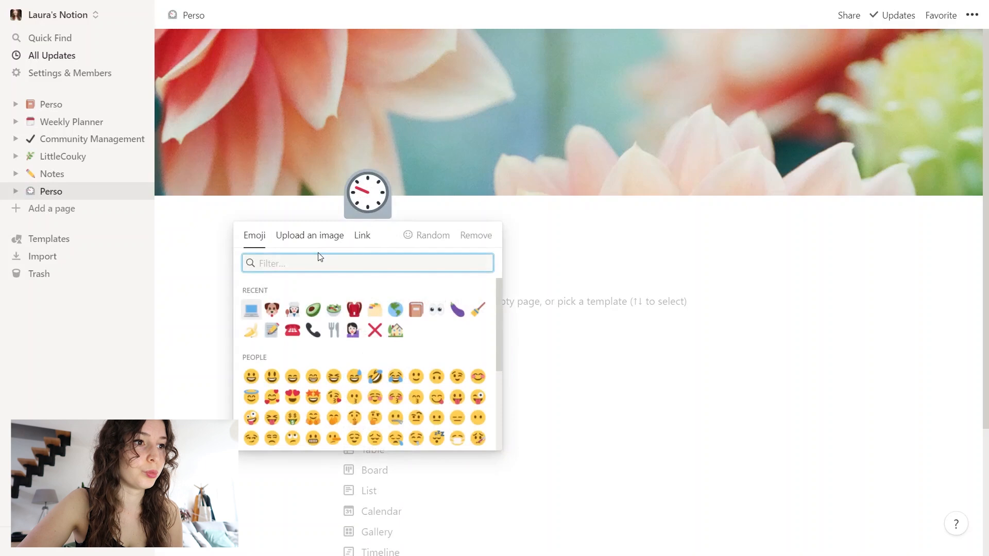
scroll(340, 371, down, 5)
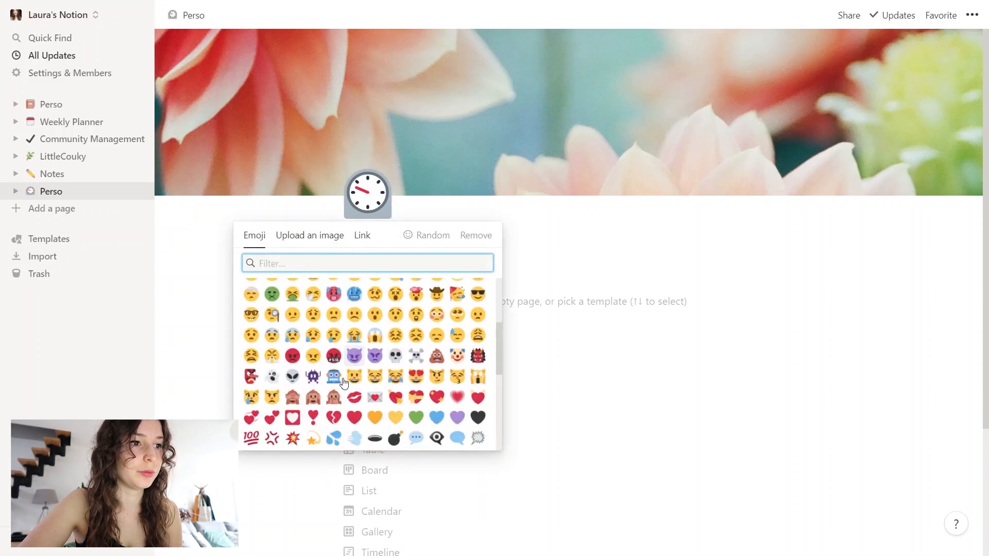
scroll(337, 350, up, 5)
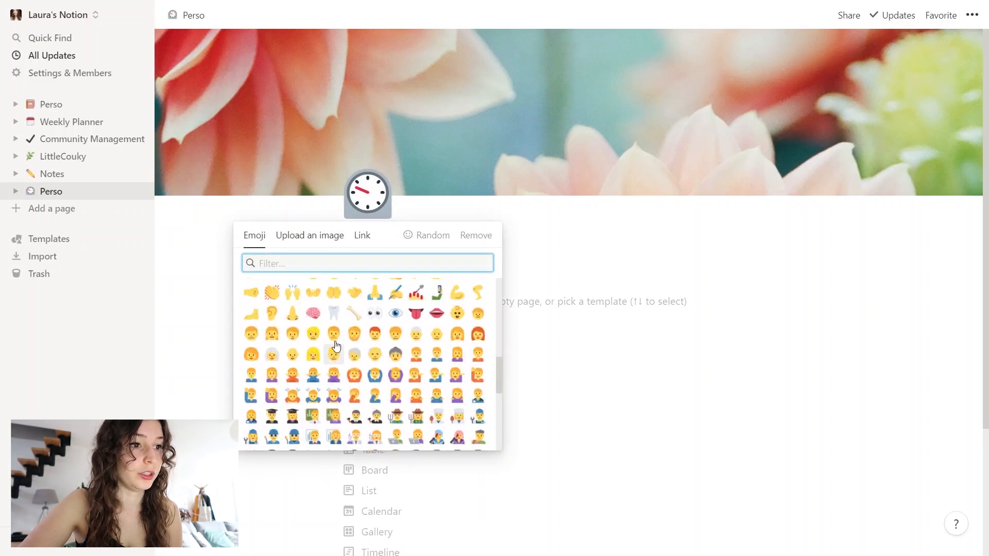
click(300, 238)
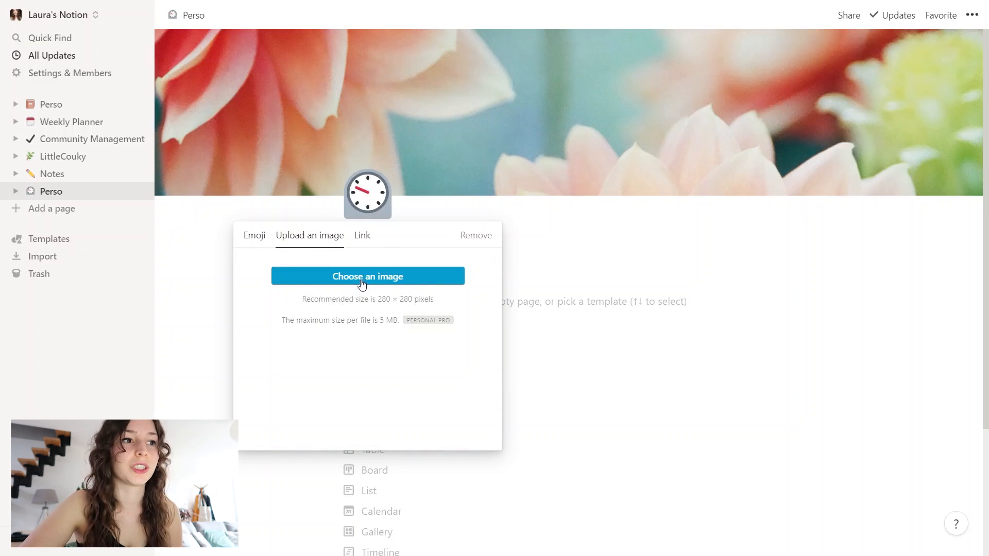
click(361, 237)
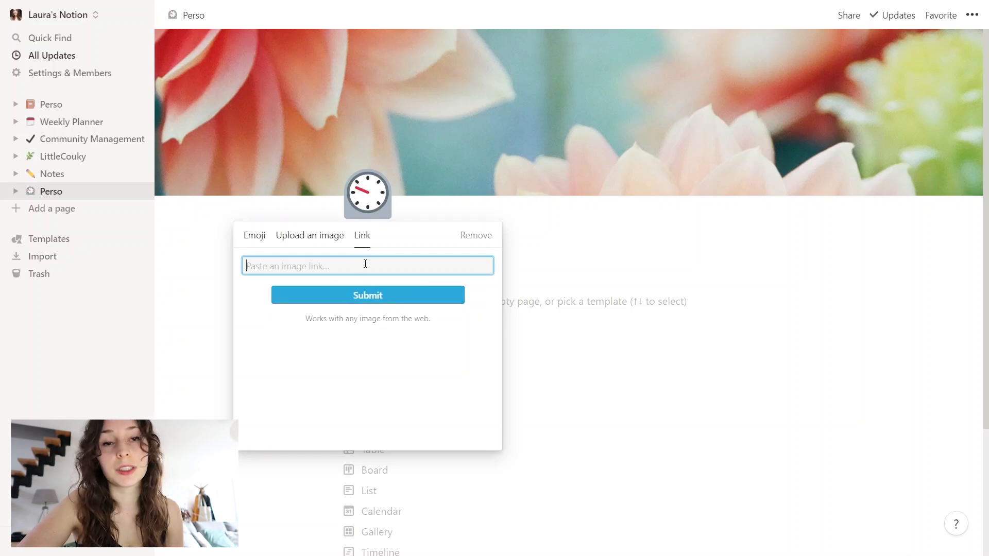
Set the page icon to the house with garden emoji, filtering by "home", and continue with an empty page body.
click(255, 236)
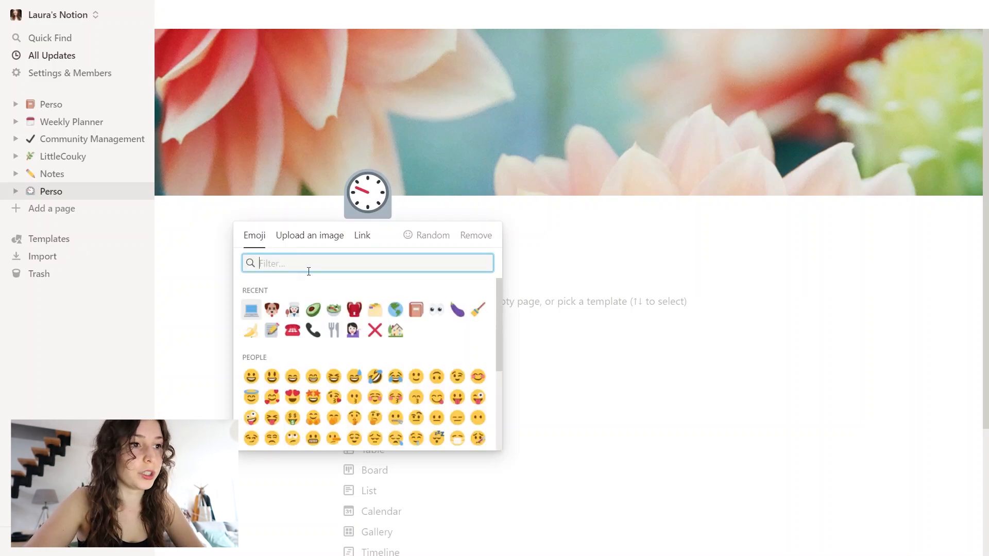
text(homr)
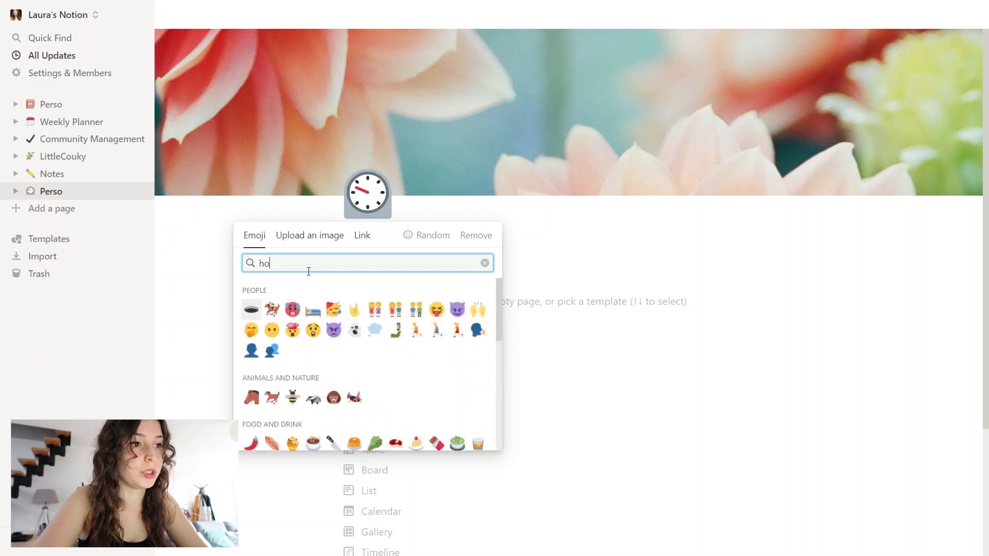
key(BackSpace)
text(e)
click(272, 289)
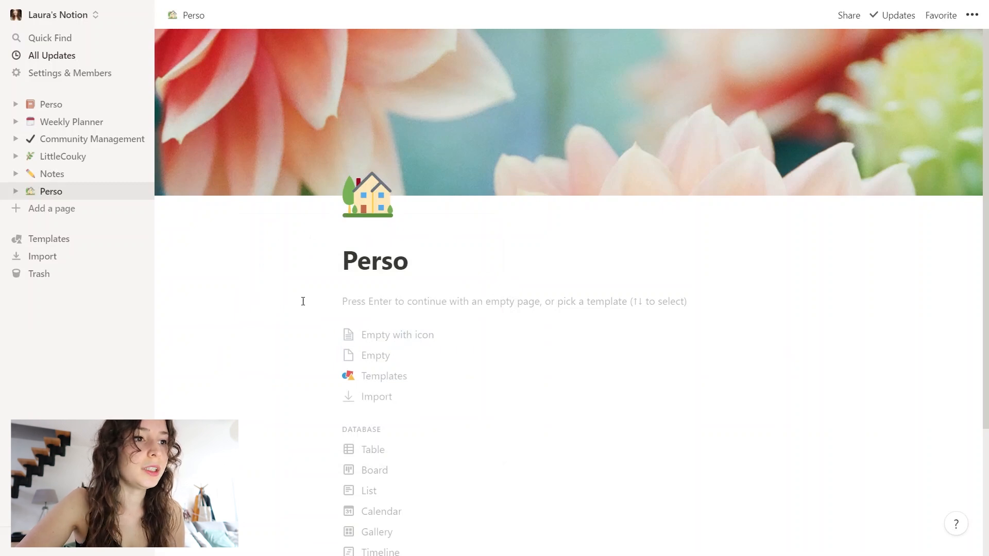
scroll(303, 301, down, 1)
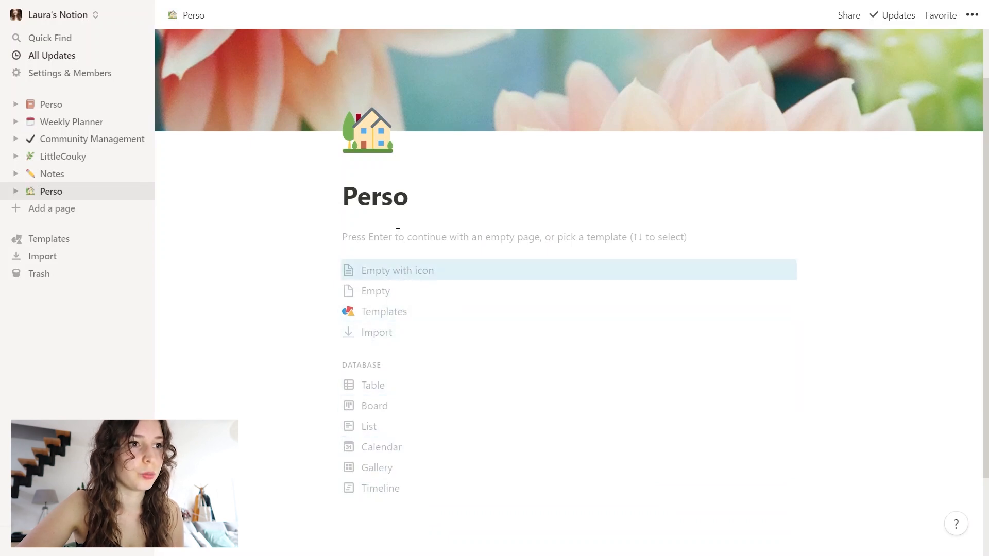
key(Return)
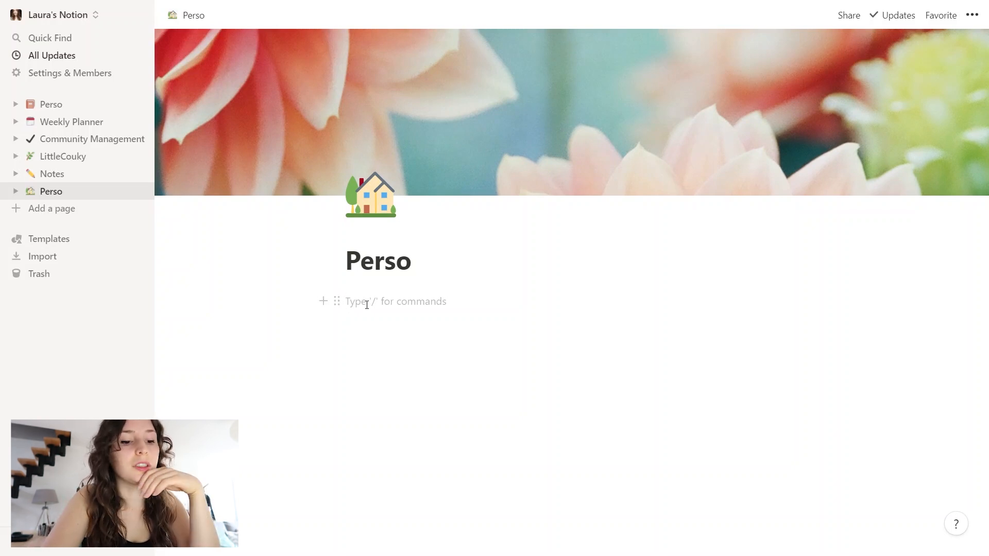
Examine the basic and inline block types that can be inserted with the slash command, and clear the slash.
text(/)
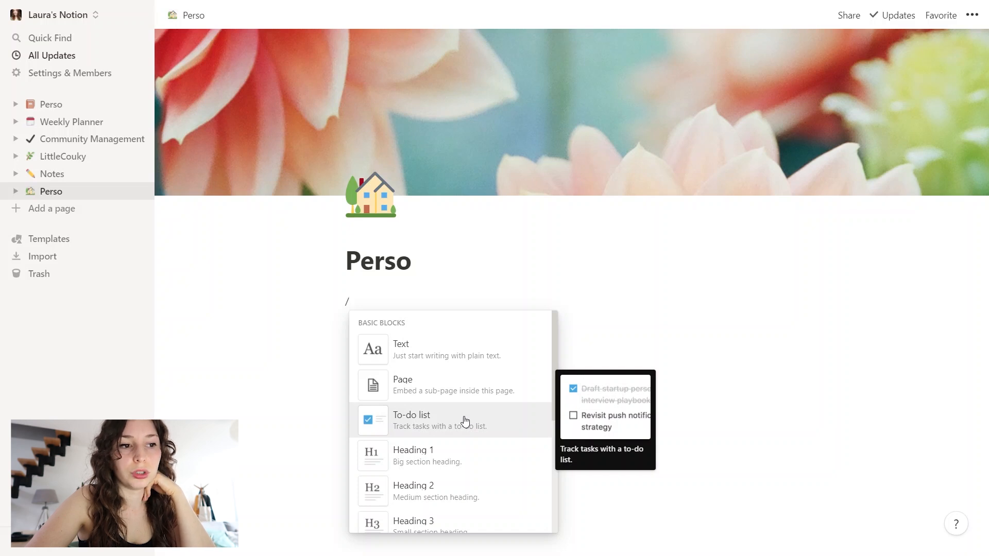
scroll(466, 466, down, 1)
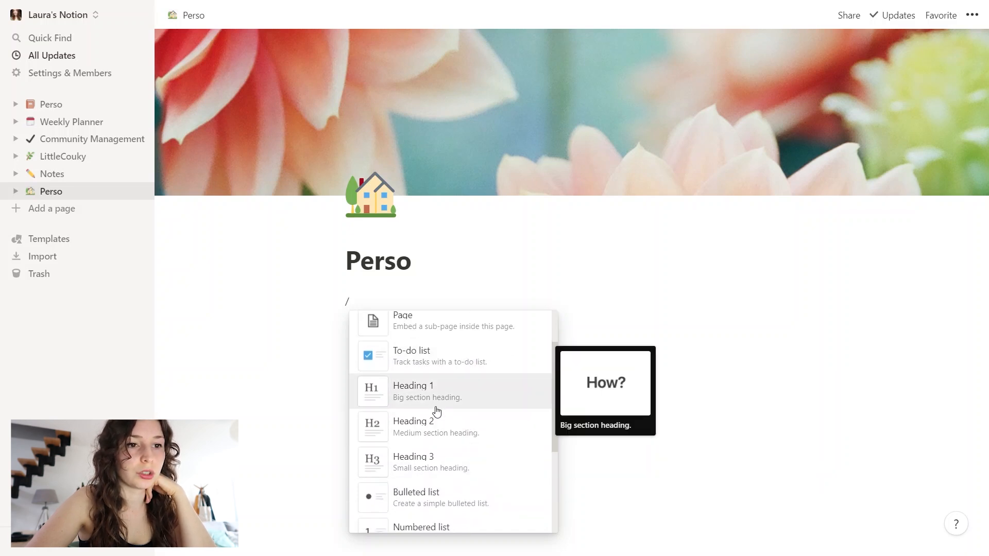
scroll(453, 433, down, 1)
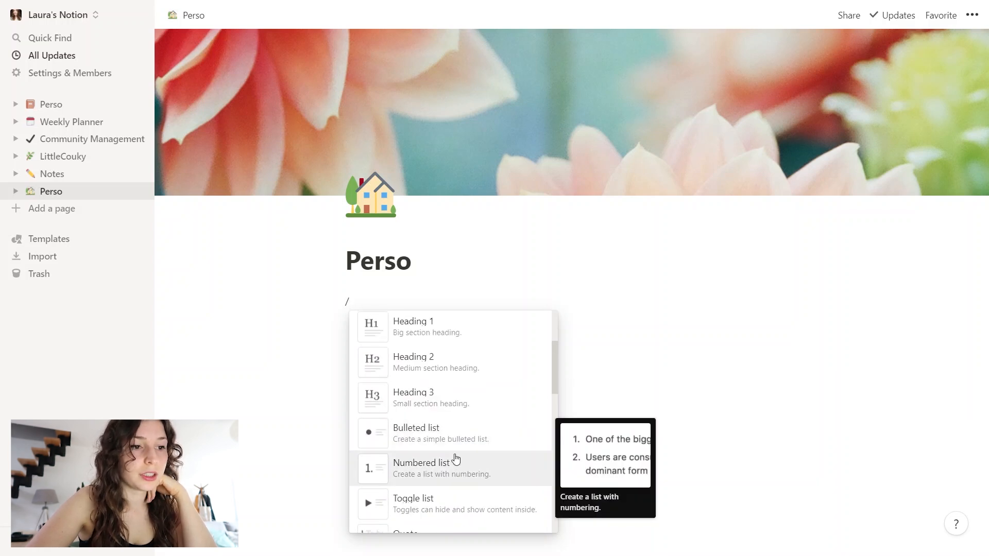
scroll(456, 467, down, 2)
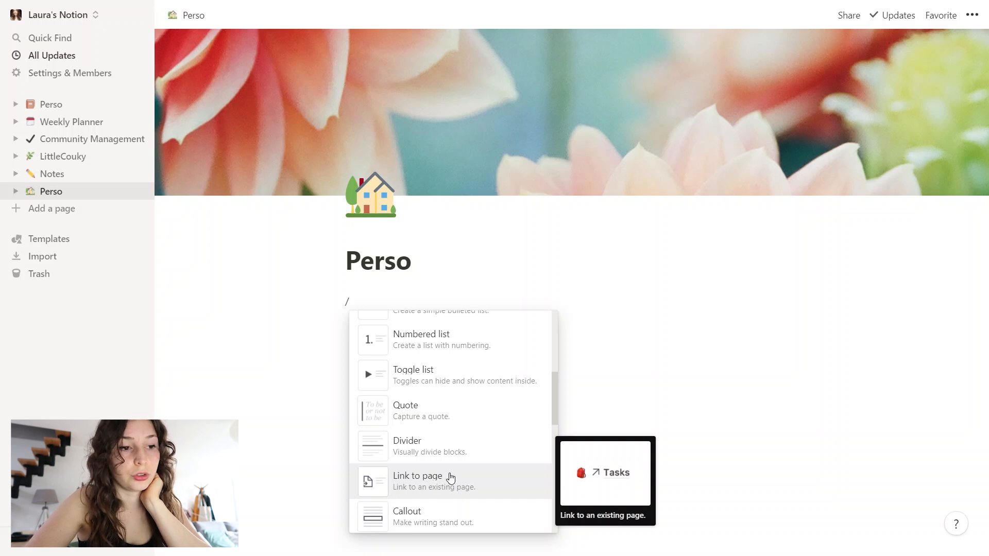
scroll(447, 475, down, 3)
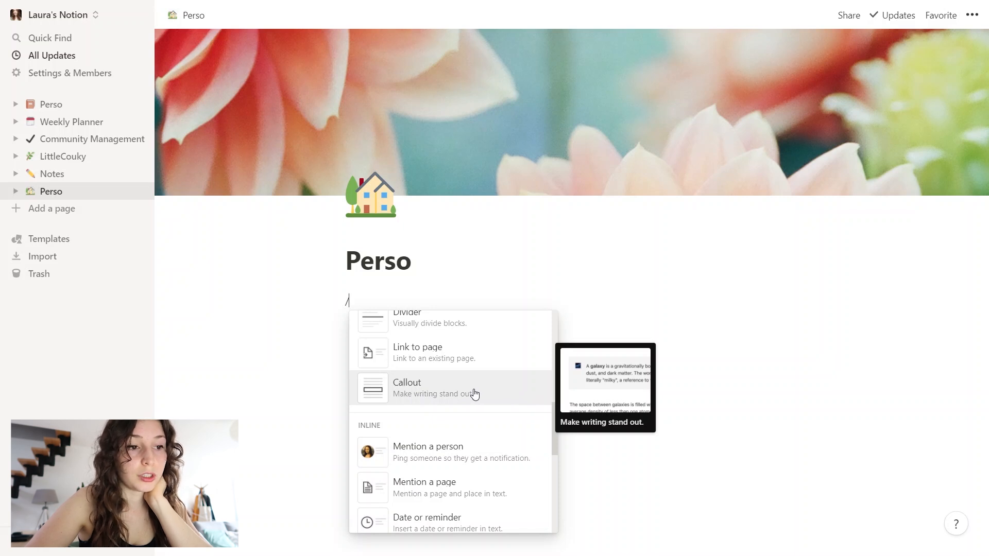
scroll(437, 410, down, 2)
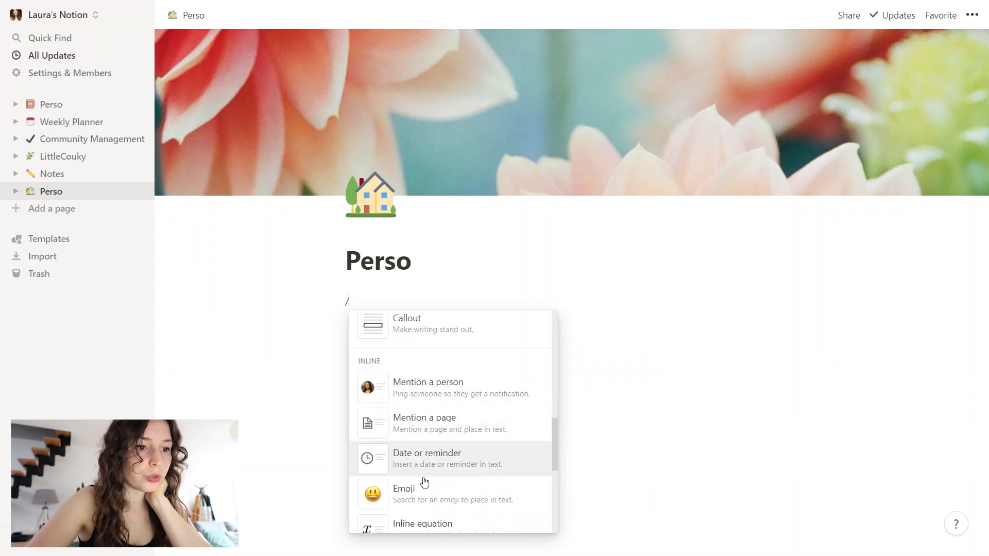
scroll(418, 449, down, 3)
scroll(419, 432, up, 4)
scroll(419, 421, down, 2)
scroll(425, 409, up, 1)
scroll(419, 402, up, 5)
click(367, 303)
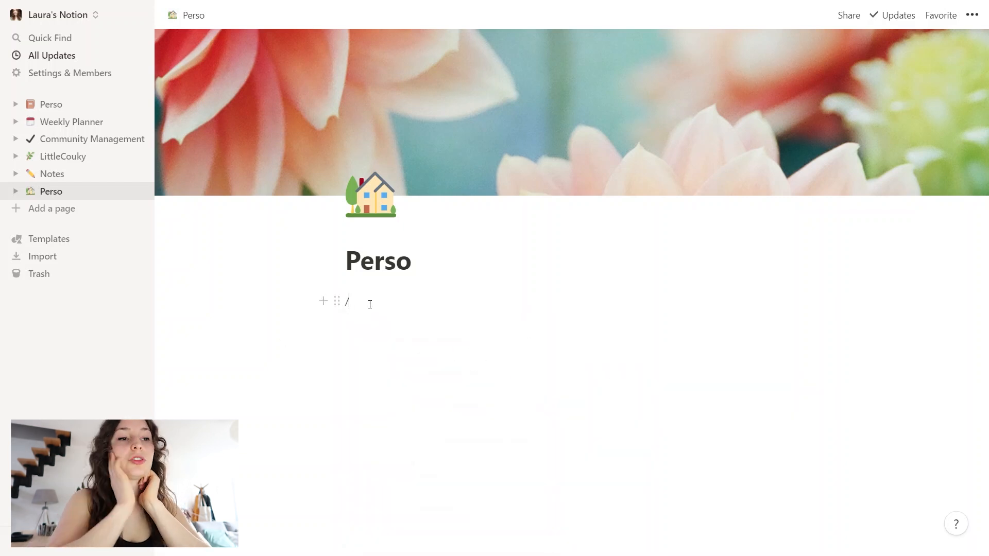
key(BackSpace)
Add a Heading 2 block reading "Home Sweet Home" to the body of the Perso page.
text(/)
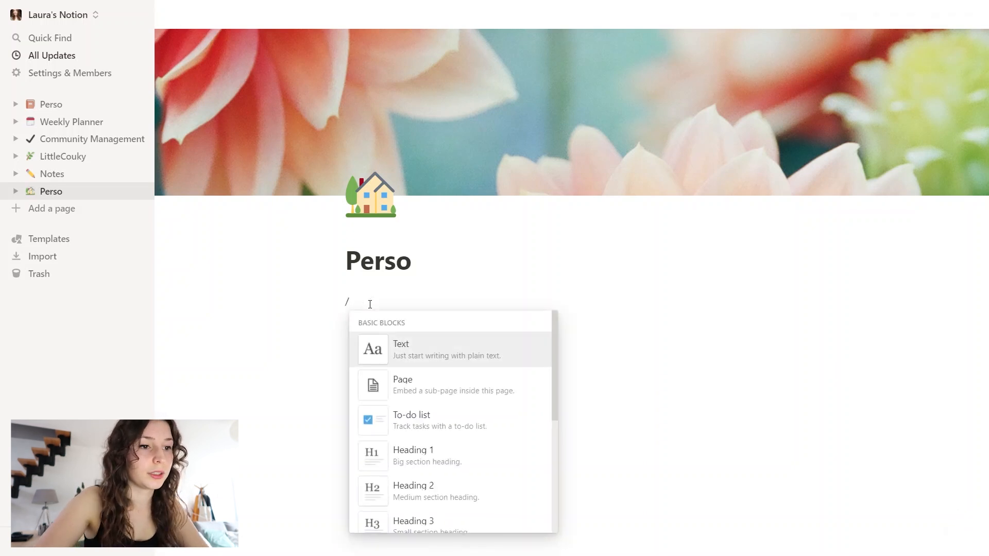
scroll(453, 366, down, 1)
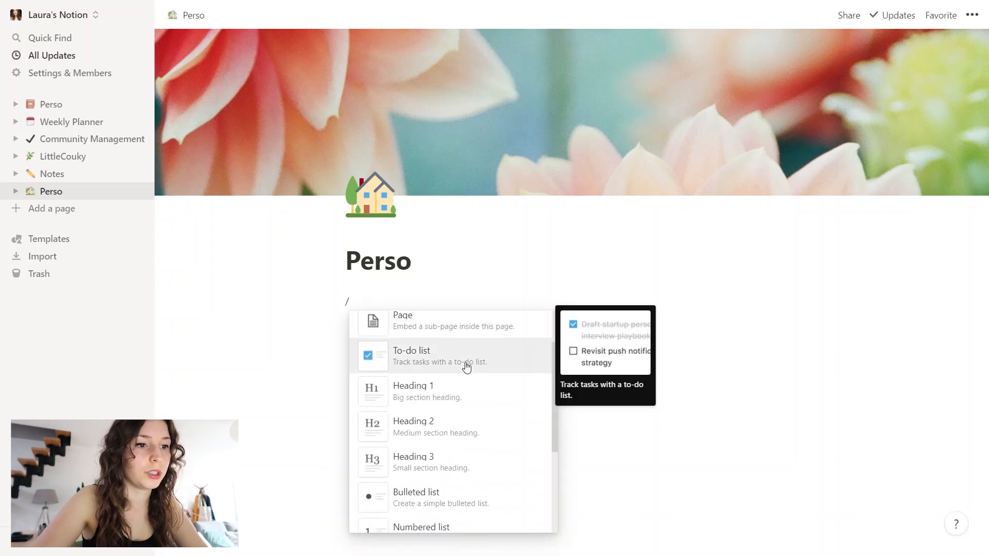
click(435, 434)
text(Ho)
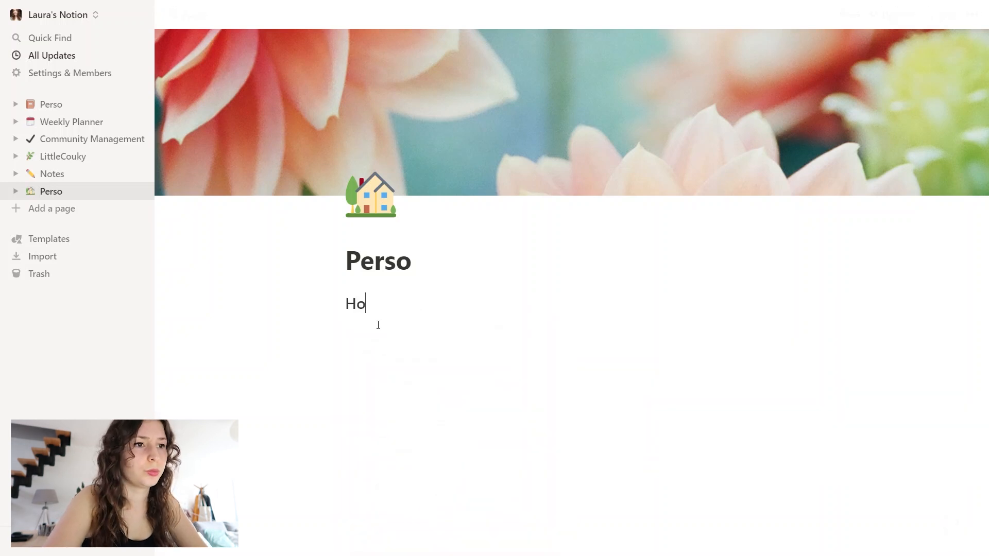
text(me Sweet Home)
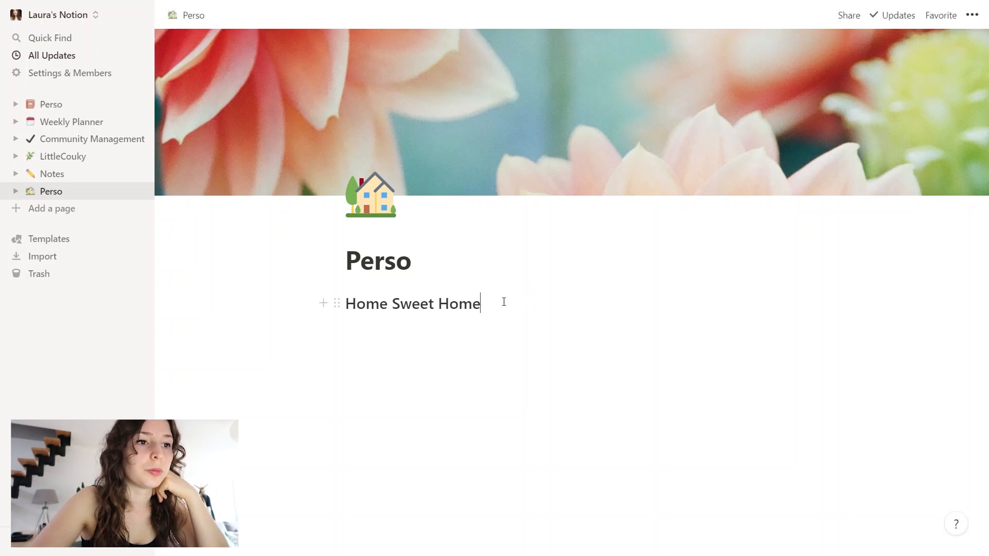
Apply a pink background to the whole "Home Sweet Home" heading text.
drag(503, 302, 340, 302)
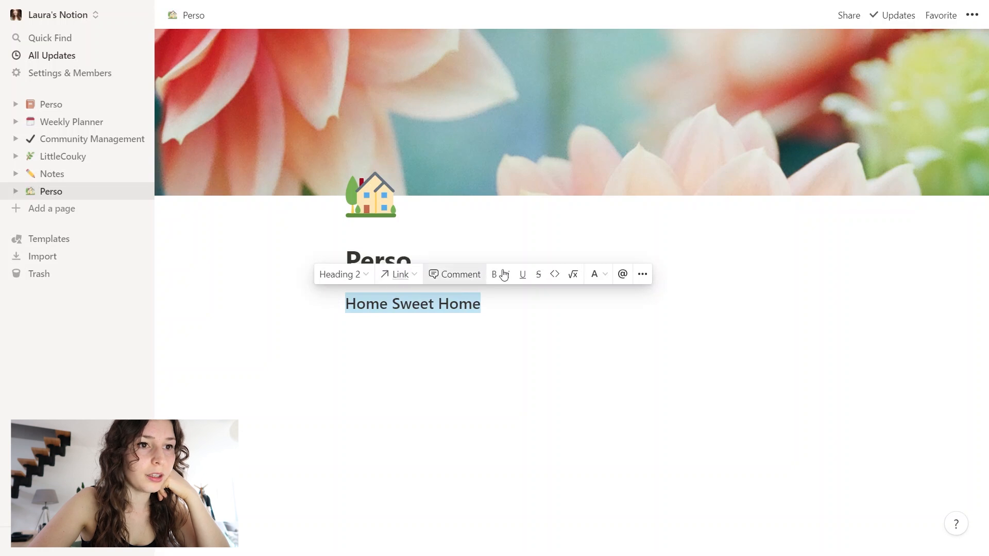
click(600, 276)
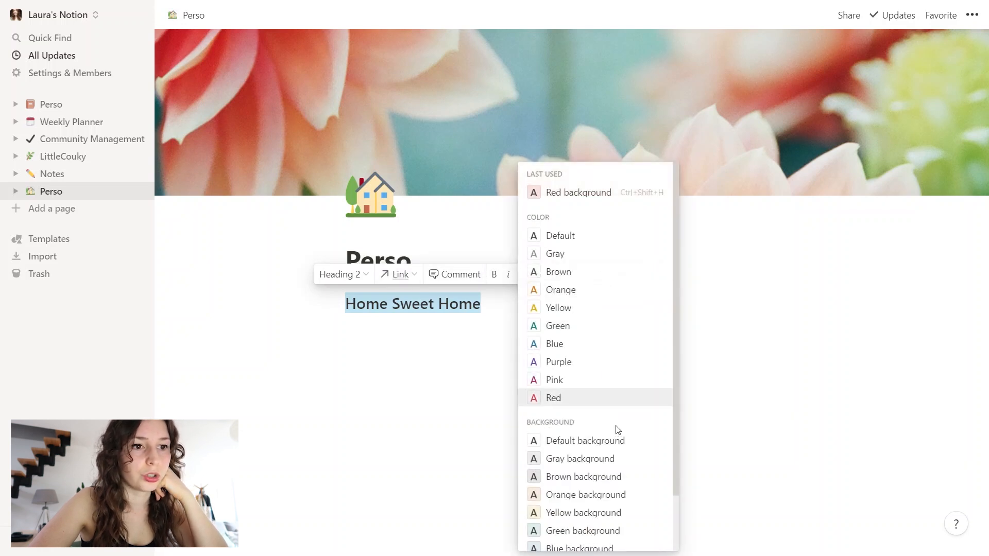
scroll(616, 431, down, 2)
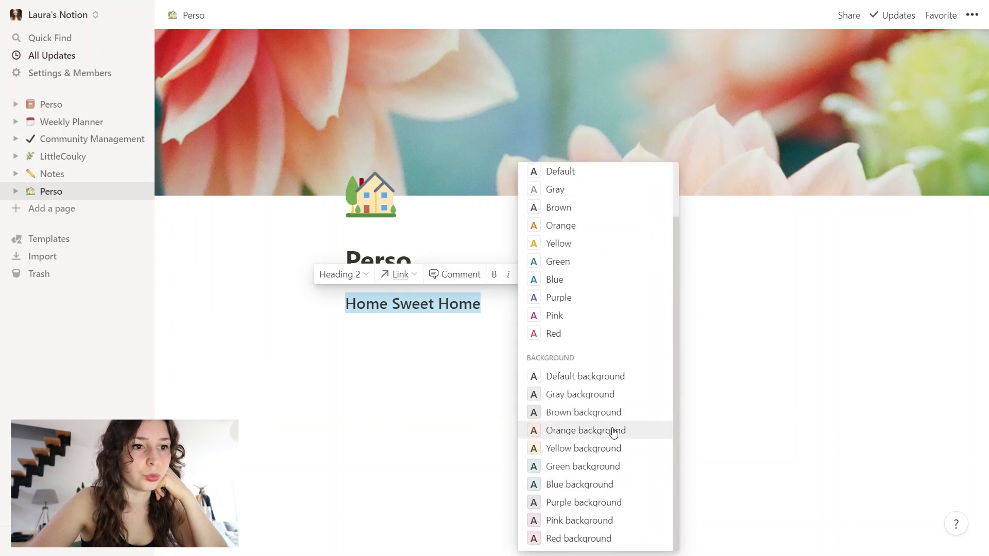
click(565, 521)
Insert a divider beneath the "Home Sweet Home" heading and start a new empty line under it.
key(Return)
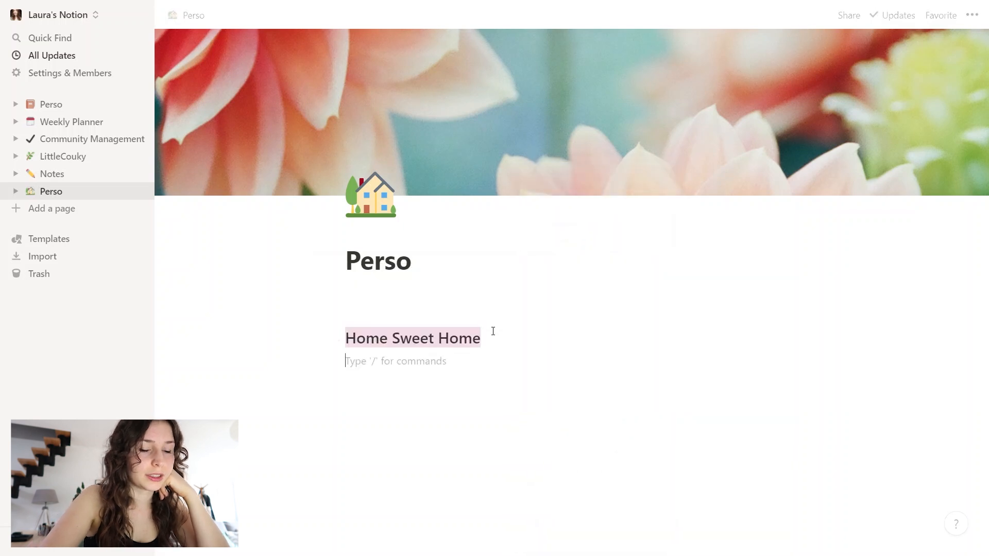
text(/divi)
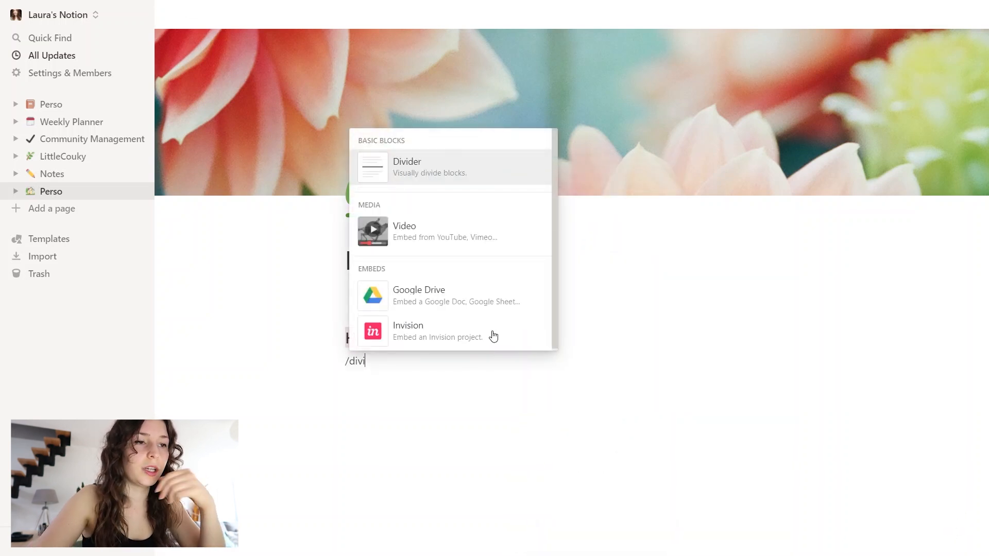
click(419, 172)
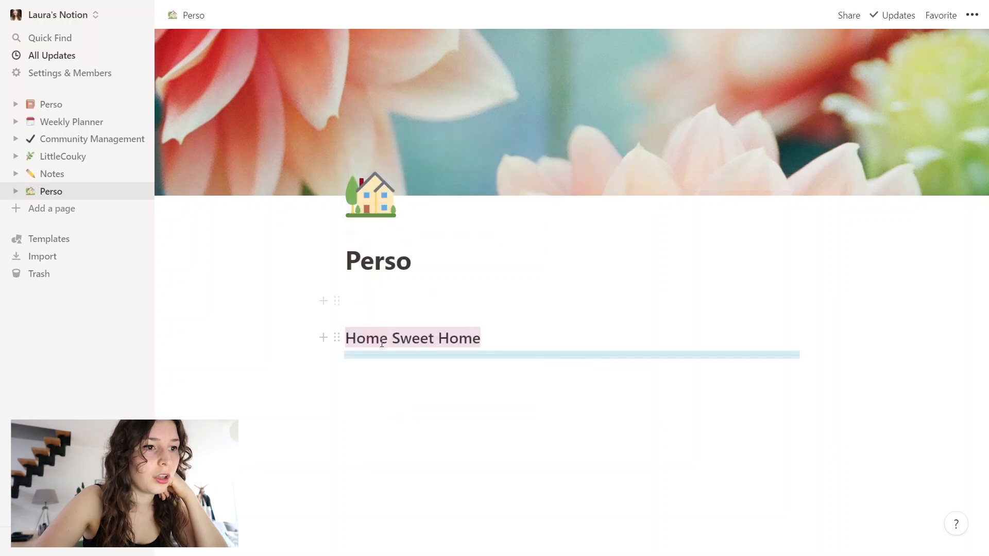
key(Return)
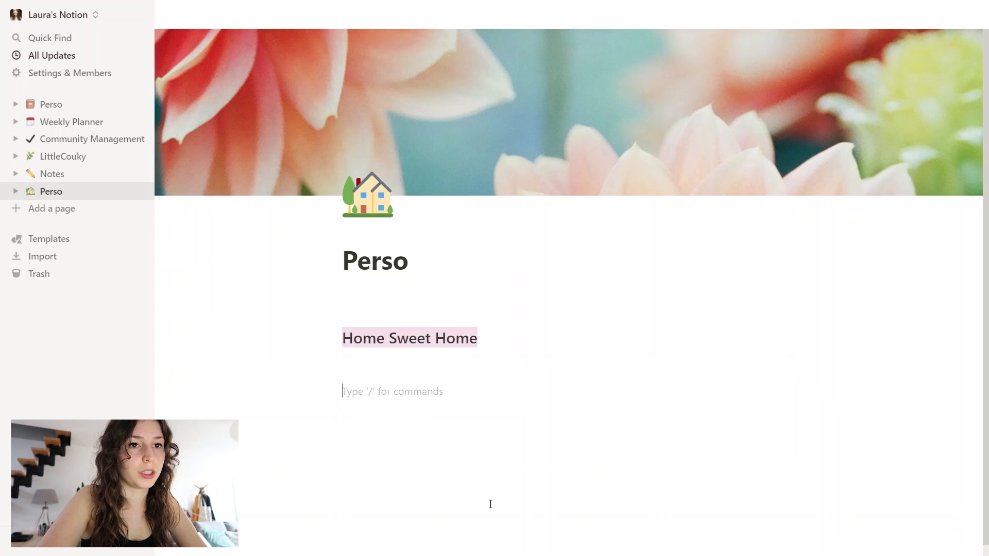
Embed a sub-page below the divider and title it "Recettes".
text(/)
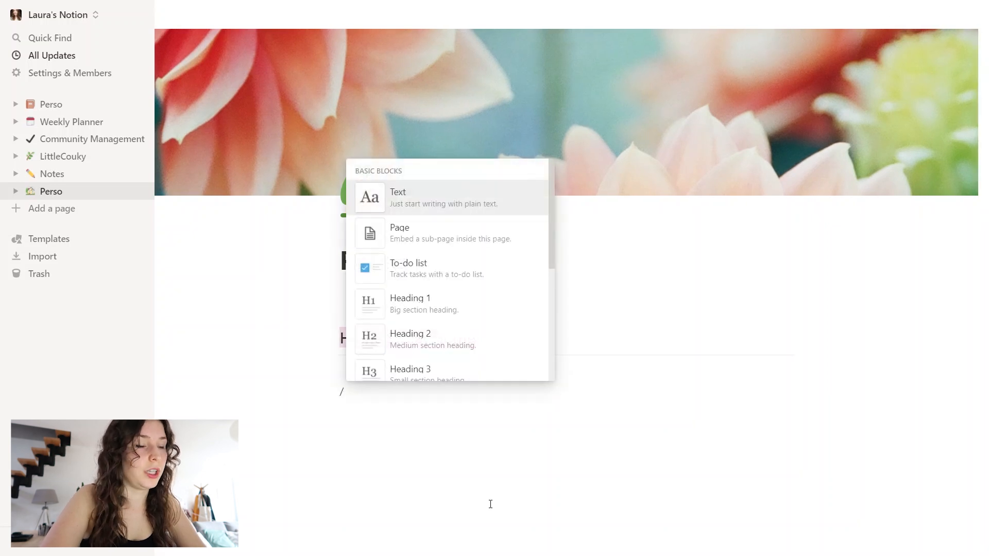
text(pa)
key(Return)
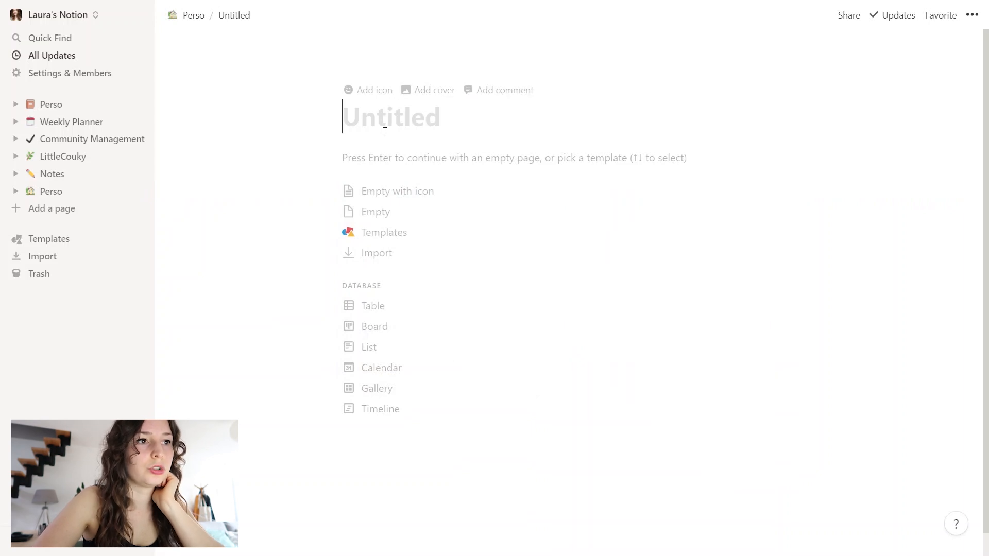
text(Recettes)
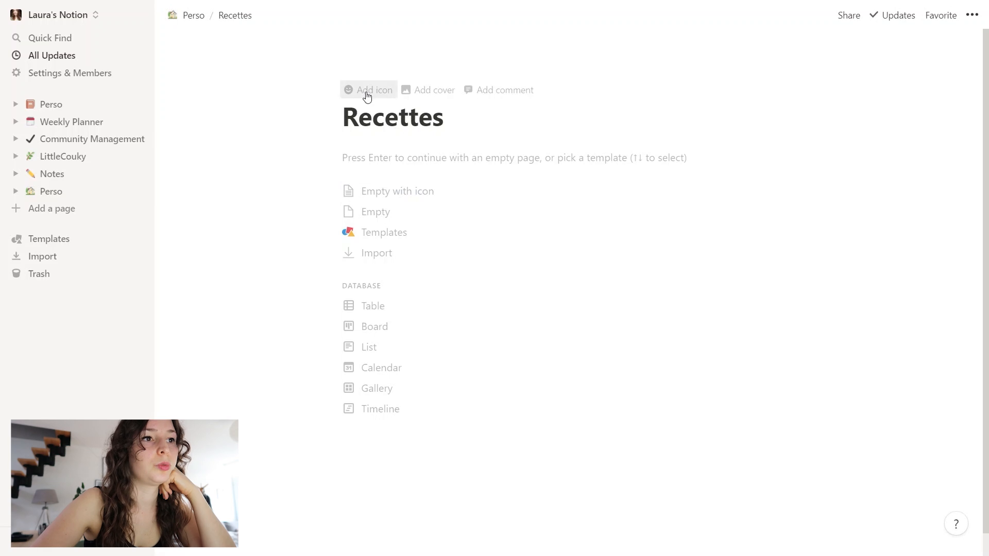
Set the Recettes page icon to the green salad emoji and continue with an empty page body.
click(367, 90)
click(373, 131)
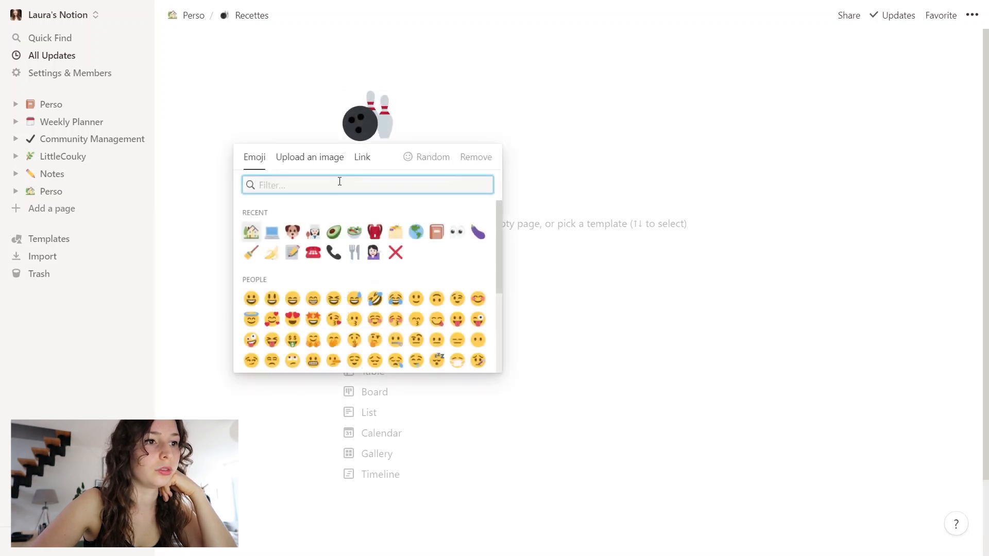
click(349, 234)
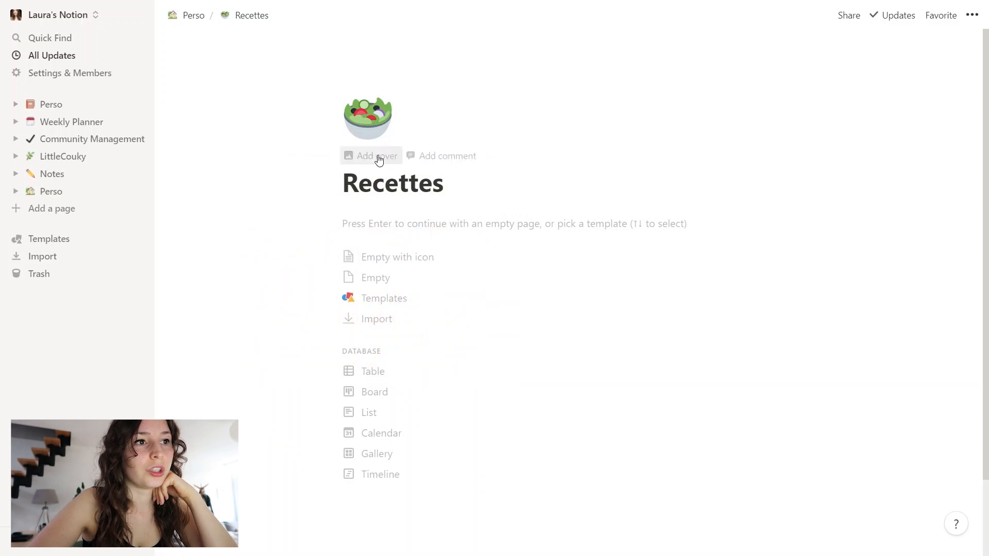
click(386, 222)
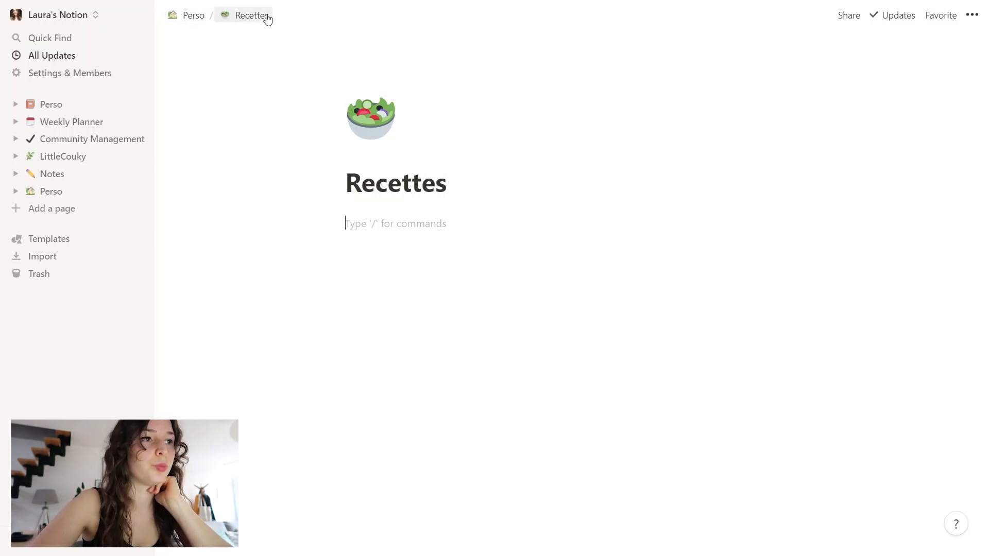
Check navigation between the Perso page and its Recettes sub-page, finishing back on Perso.
click(195, 15)
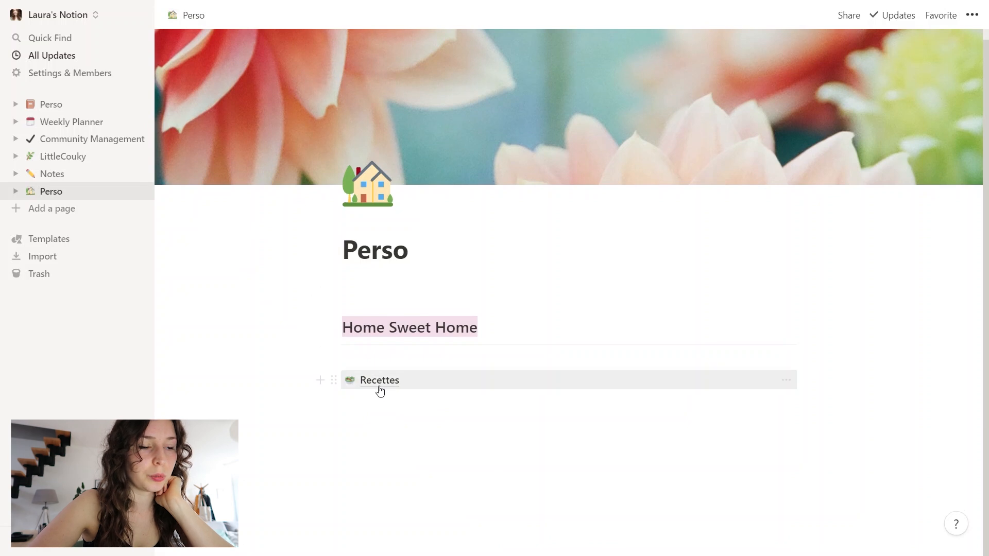
click(381, 388)
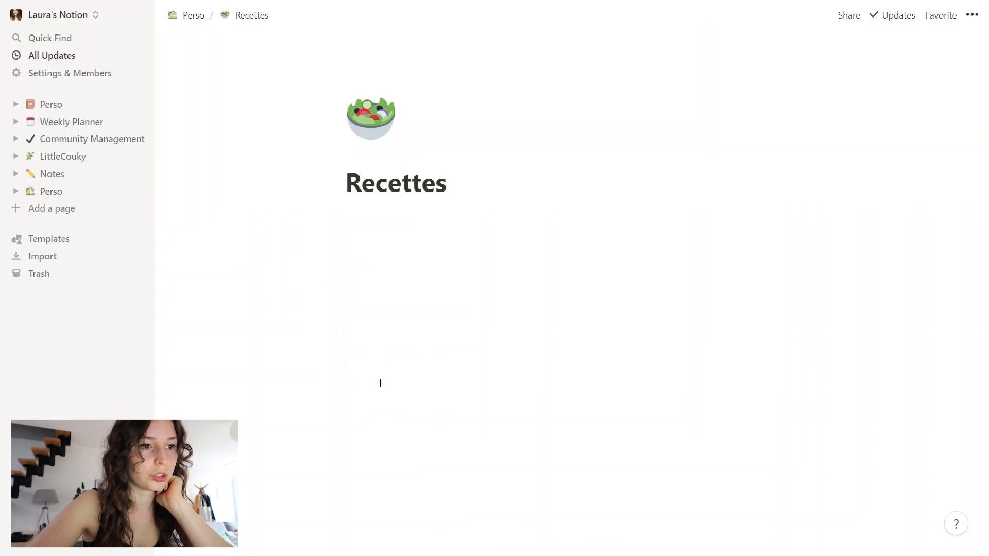
click(184, 17)
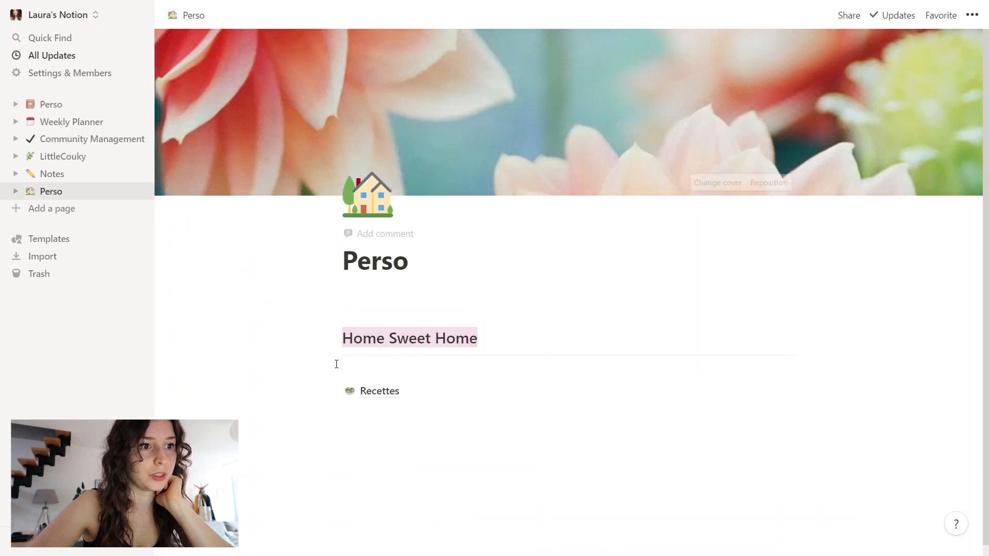
Embed a sub-page under Recettes on the Perso page and title it "Plantes".
click(385, 412)
text(/page)
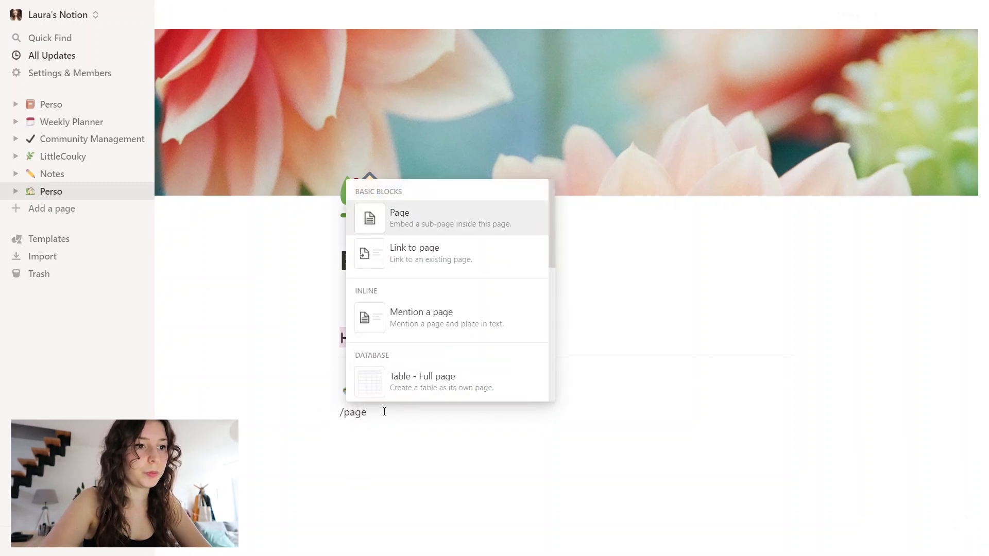
key(Return)
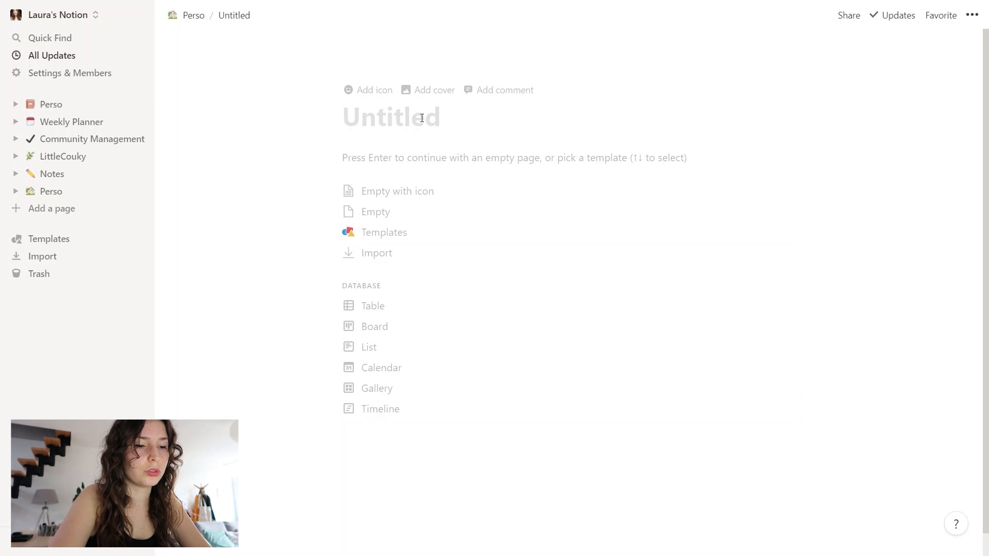
text(Plantes)
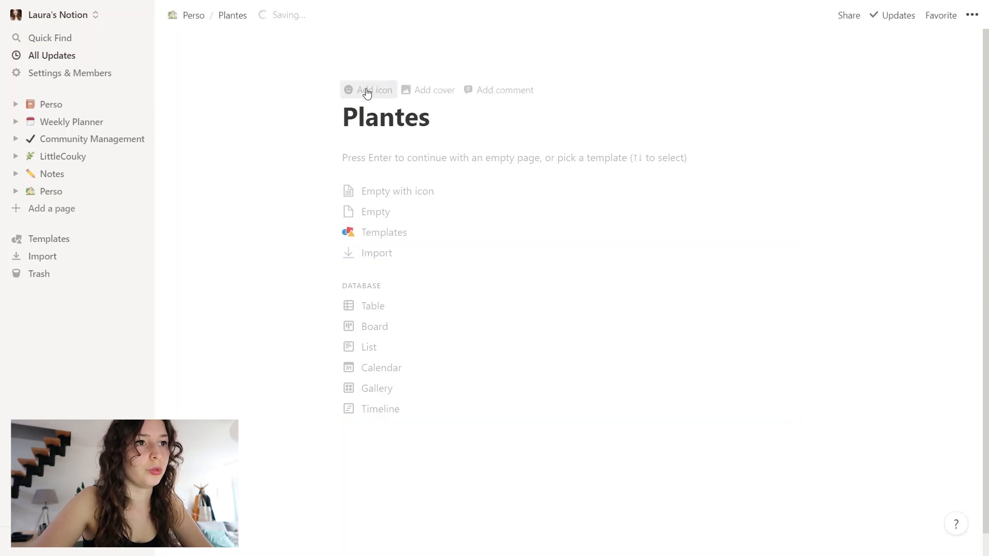
Set the Plantes page icon to the cactus emoji, filtering by "plant", and return to the Perso page.
click(364, 89)
click(368, 119)
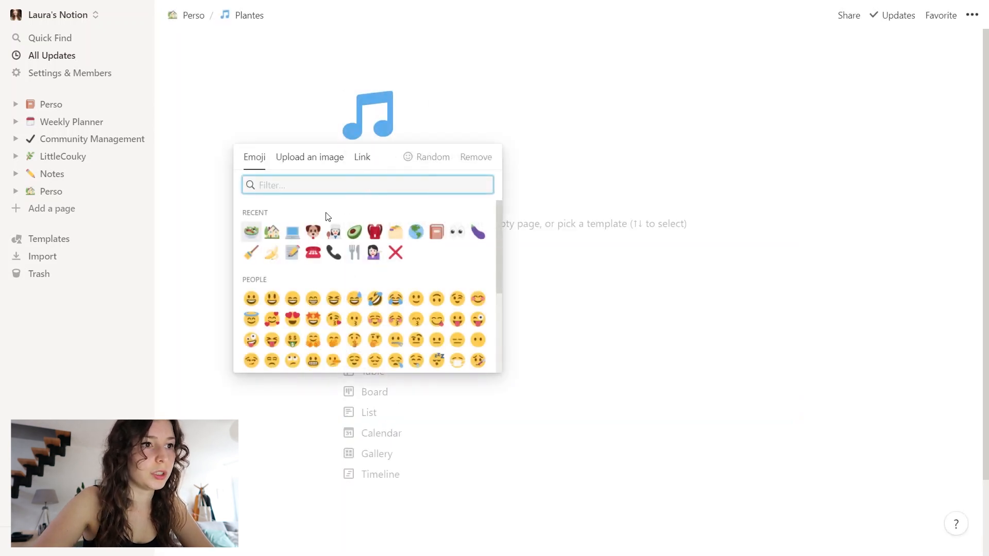
text(plant)
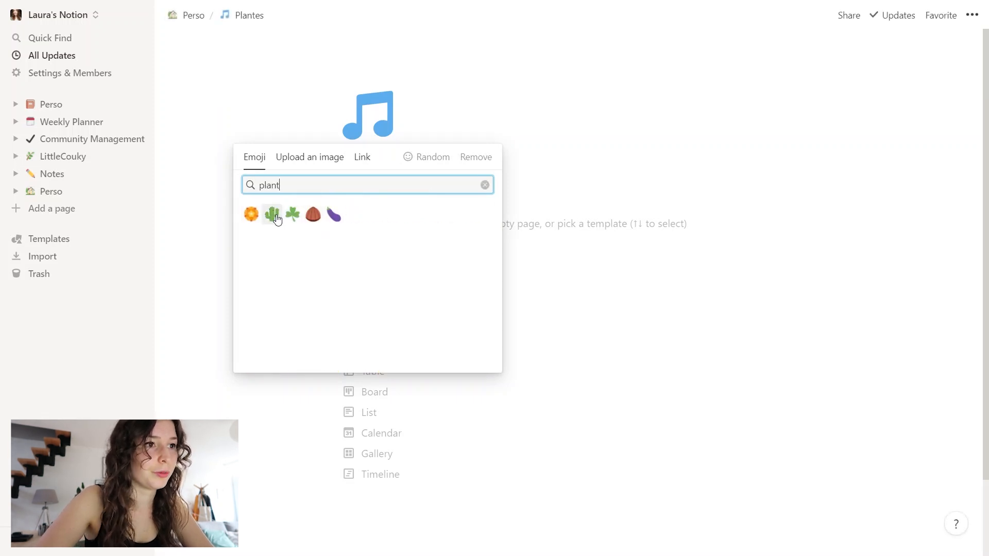
click(273, 214)
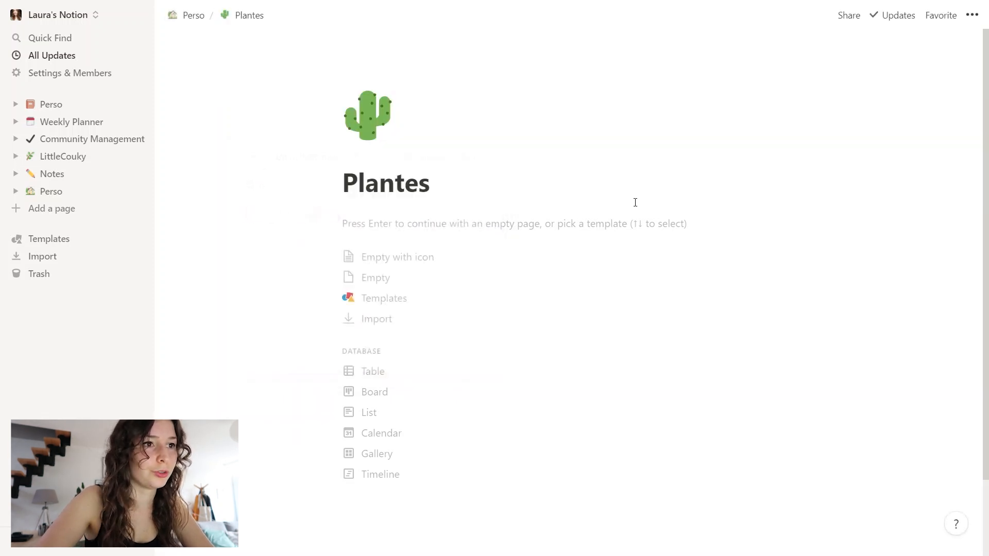
click(192, 16)
Embed a sub-page under Plantes on the Perso page and title it "Films à voir".
click(390, 435)
text(/pa)
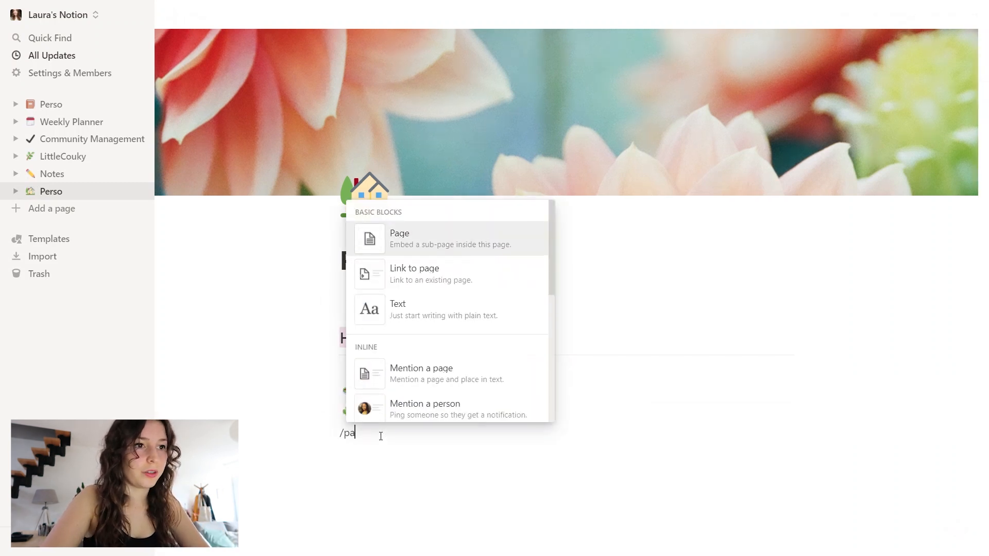
key(Return)
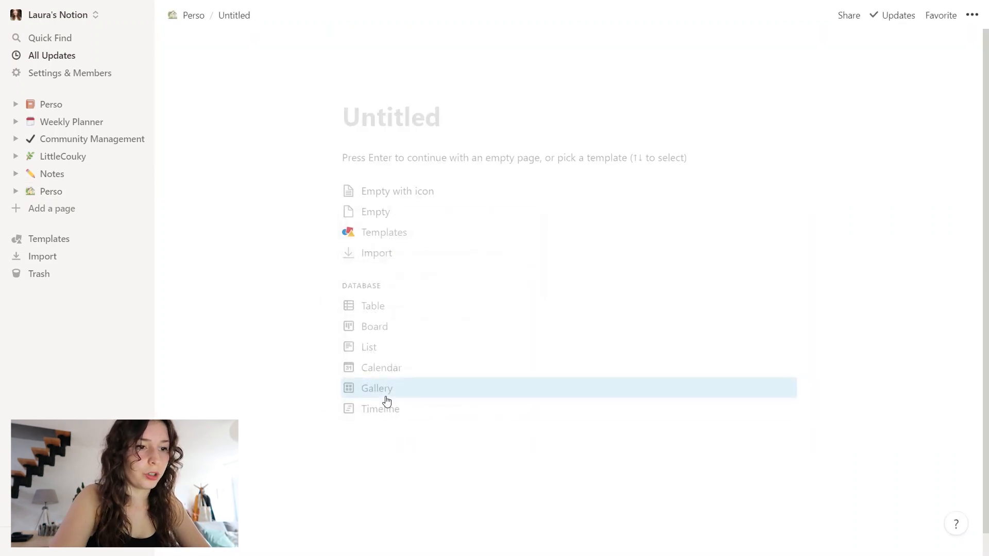
text(Films à voir)
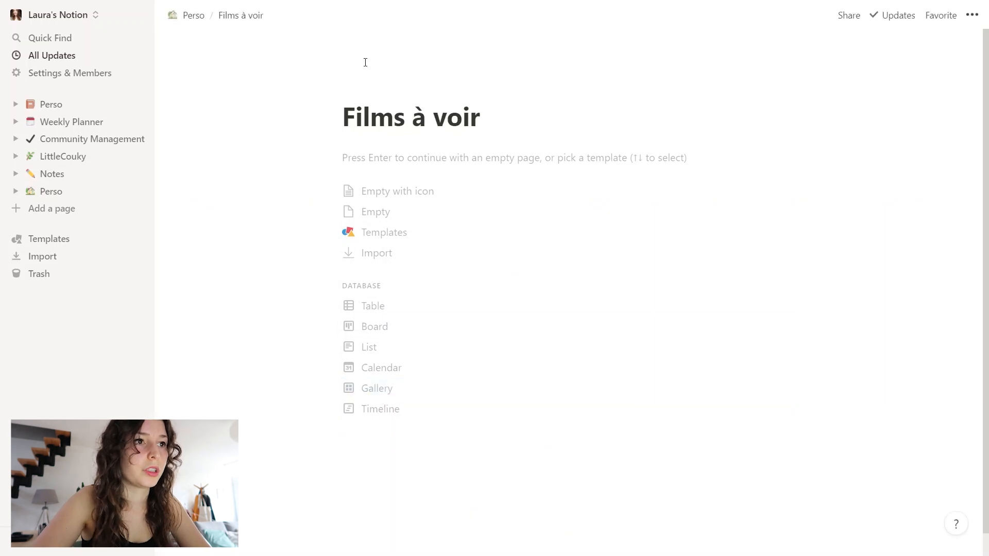
Set the "Films à voir" page icon to the film projector emoji, filtering by "movie", and return to the Perso page.
click(363, 89)
click(356, 118)
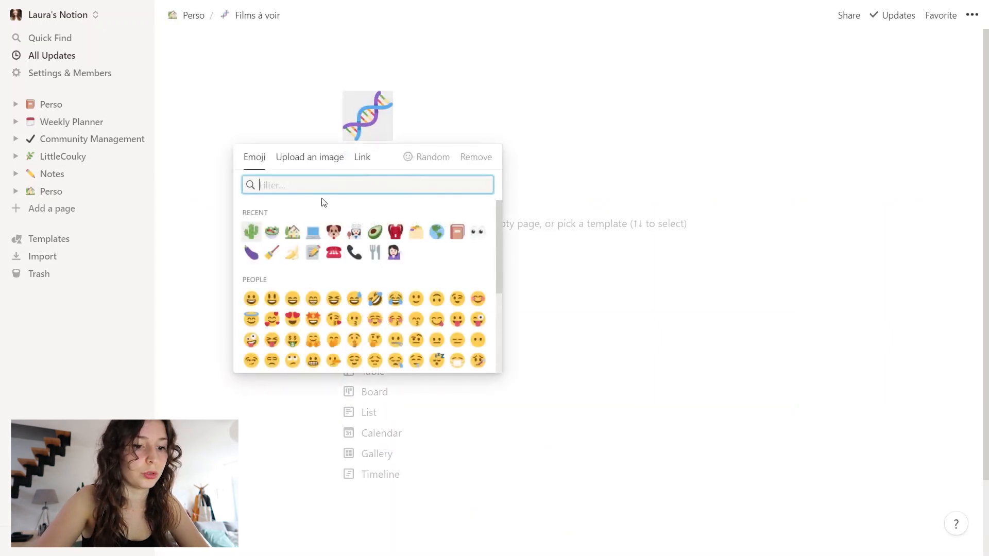
text(m)
key(BackSpace)
text(movie)
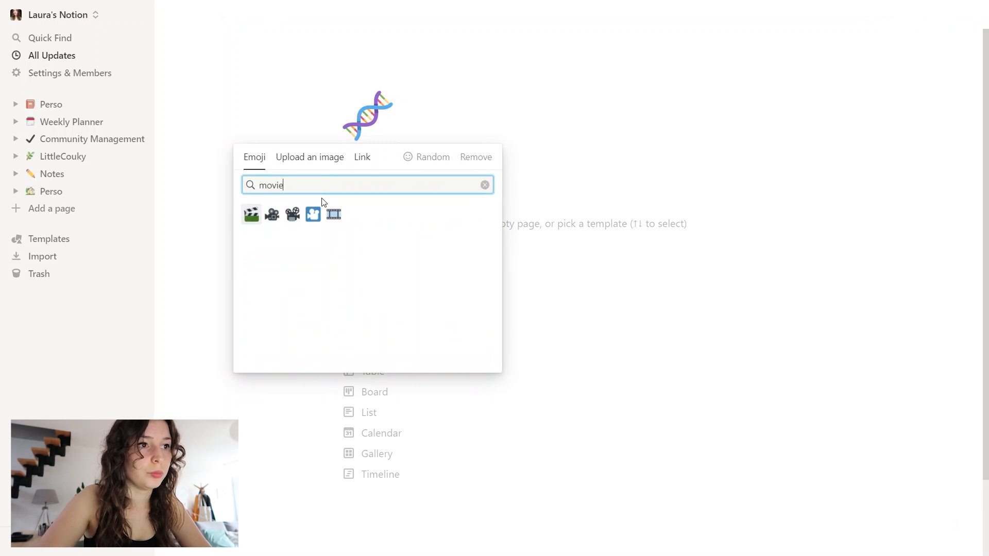
click(292, 214)
click(186, 17)
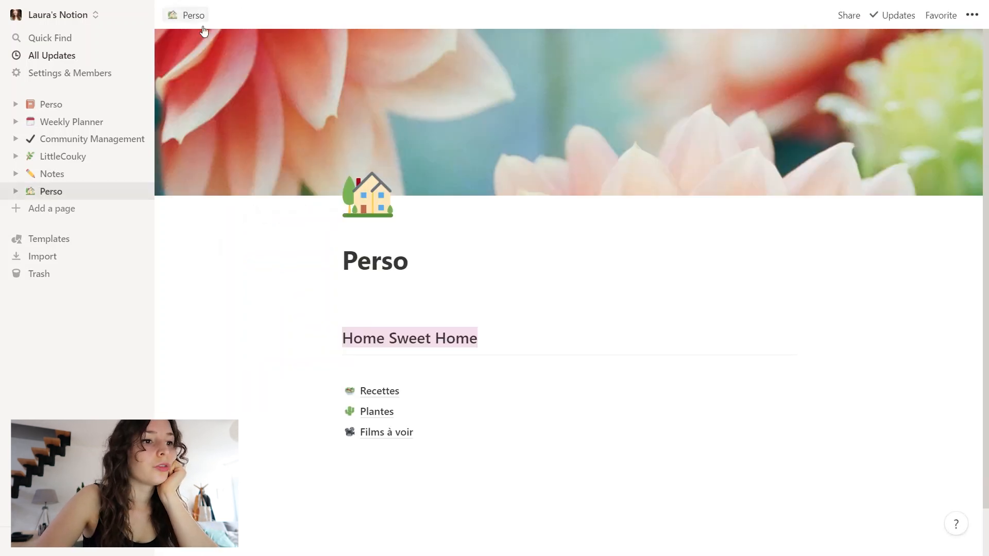
Embed a sub-page under "Films à voir" on the Perso page and title it "Animaux".
scroll(419, 424, down, 1)
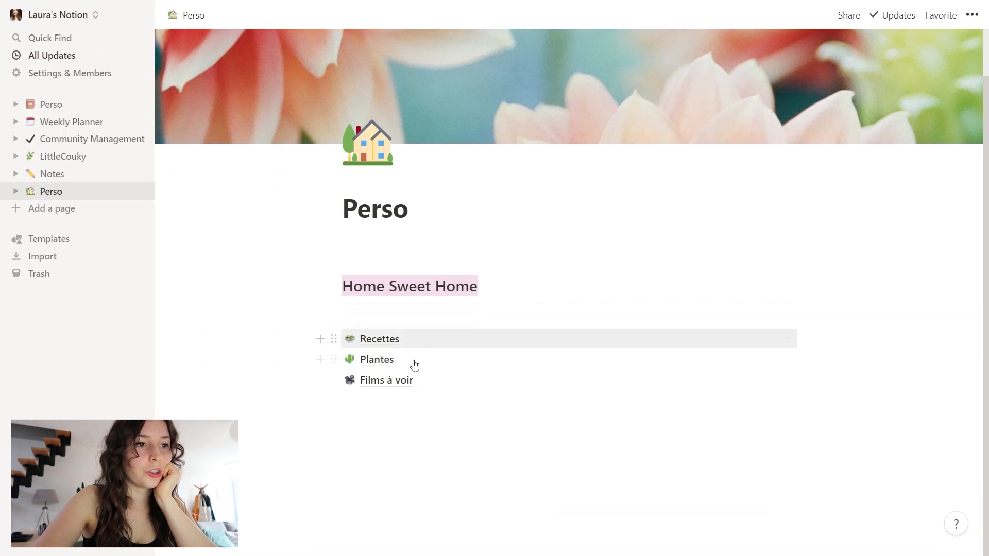
click(425, 402)
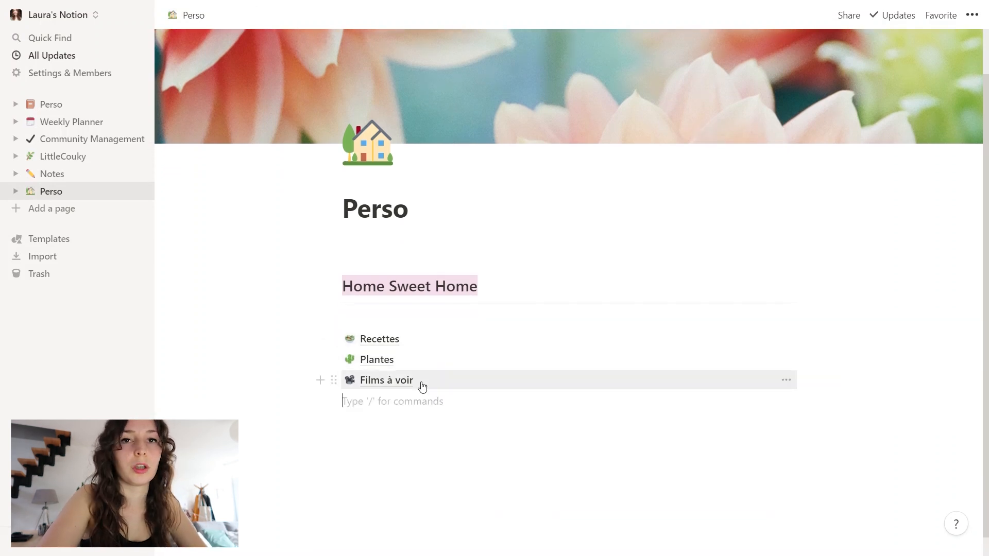
text(/page)
key(Return)
text(Animaux)
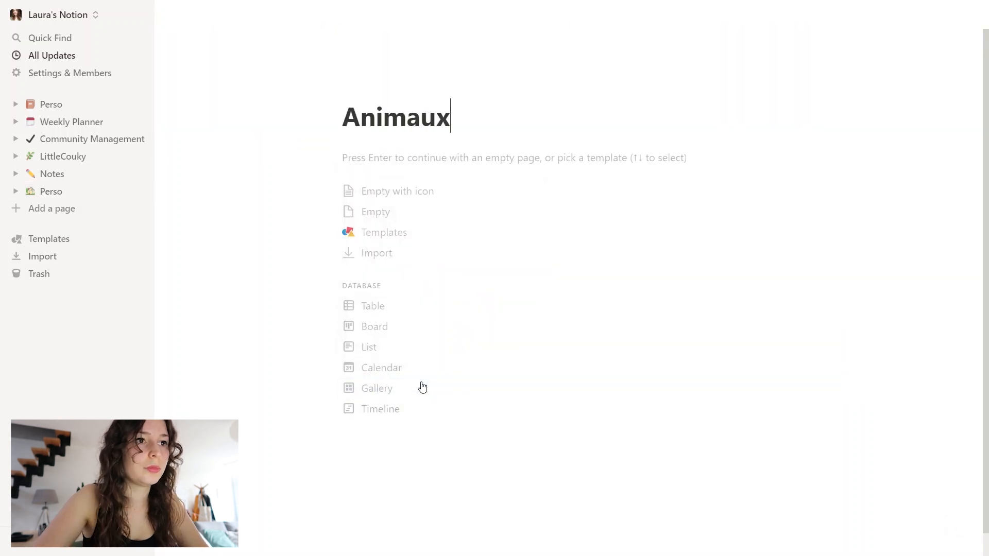
Set the Animaux page icon to the dog face emoji and return to the Perso page.
click(381, 89)
click(382, 91)
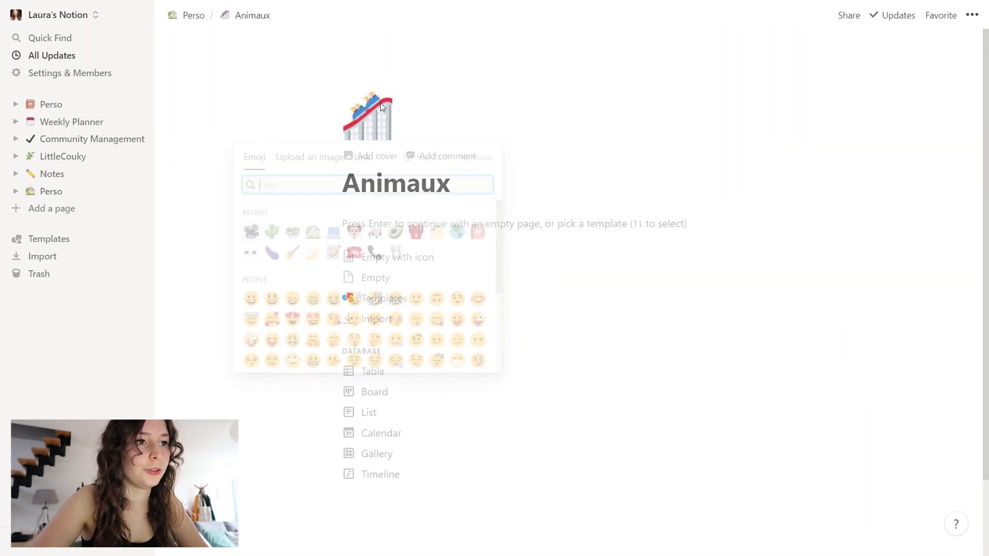
click(203, 26)
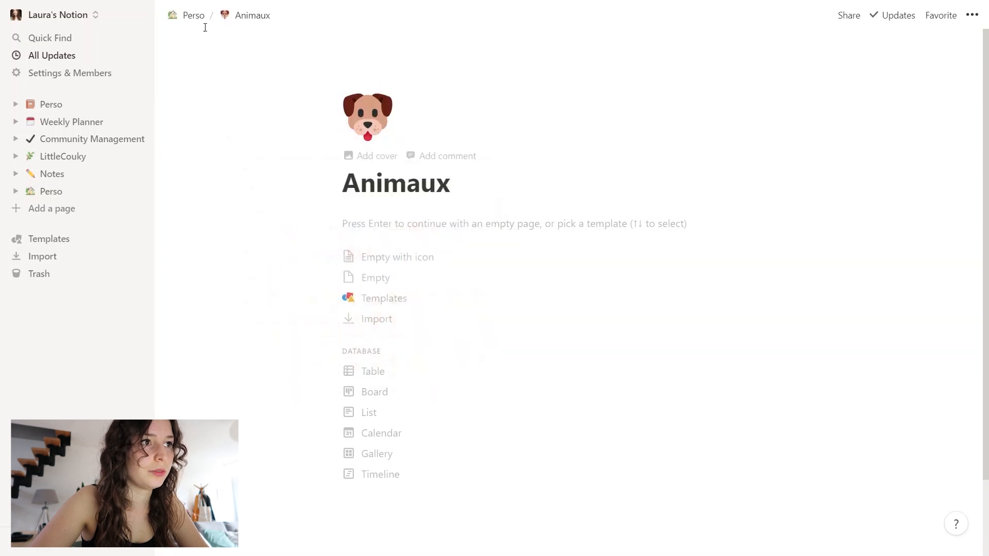
click(185, 15)
Embed a sub-page under Animaux on the Perso page and title it "Comptes".
click(416, 474)
text(/page)
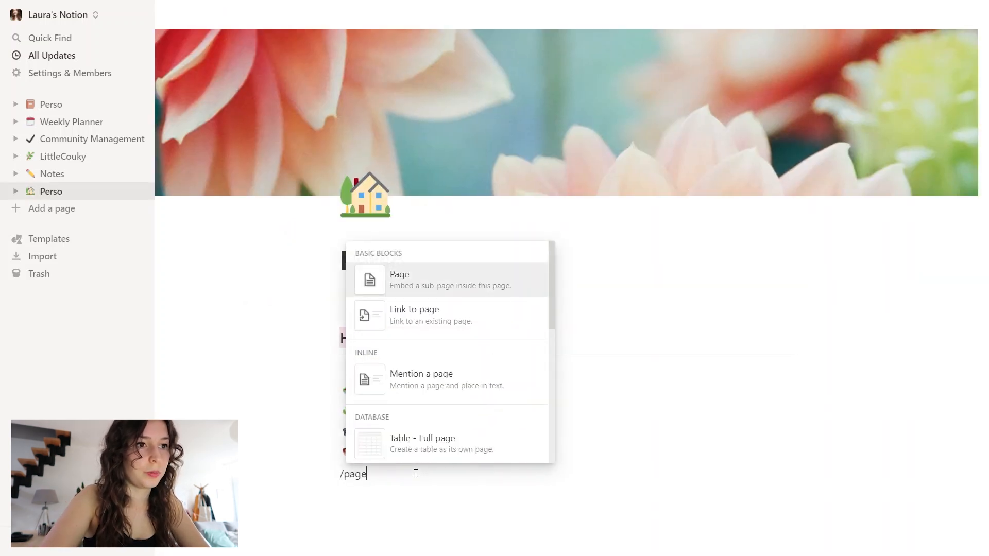
key(Return)
text(Comptes)
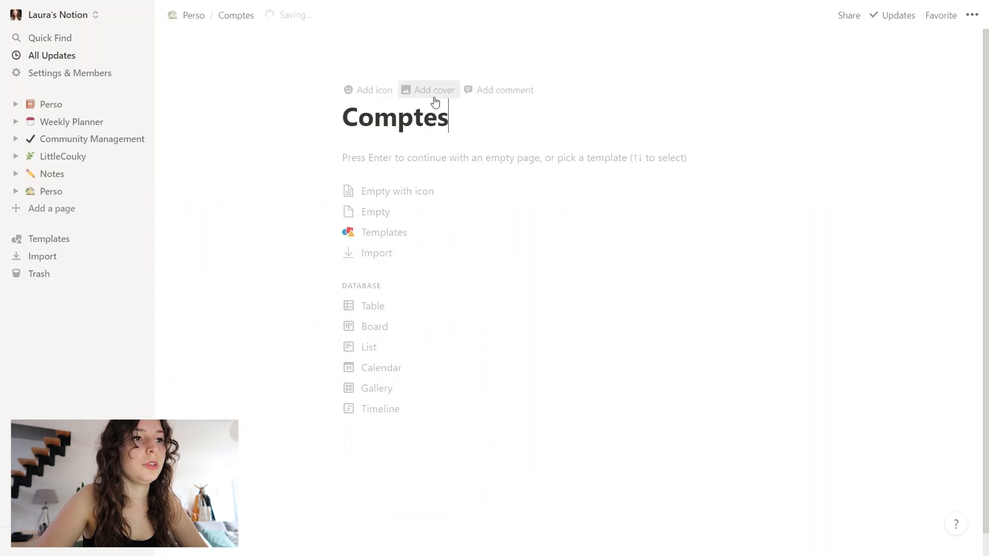
Set the Comptes page icon to the money with wings emoji, filtering by "money", and return to the Perso page.
click(363, 92)
click(364, 118)
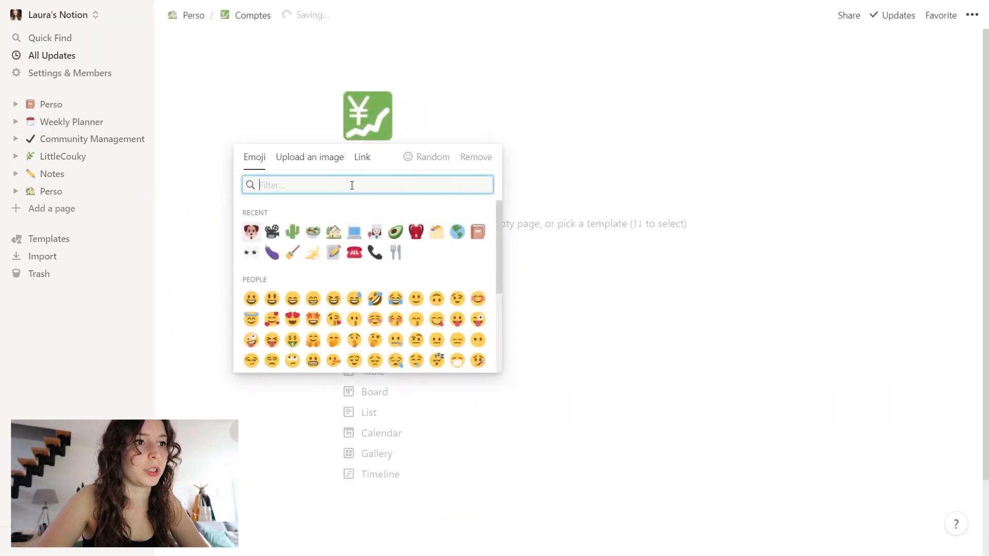
text(money)
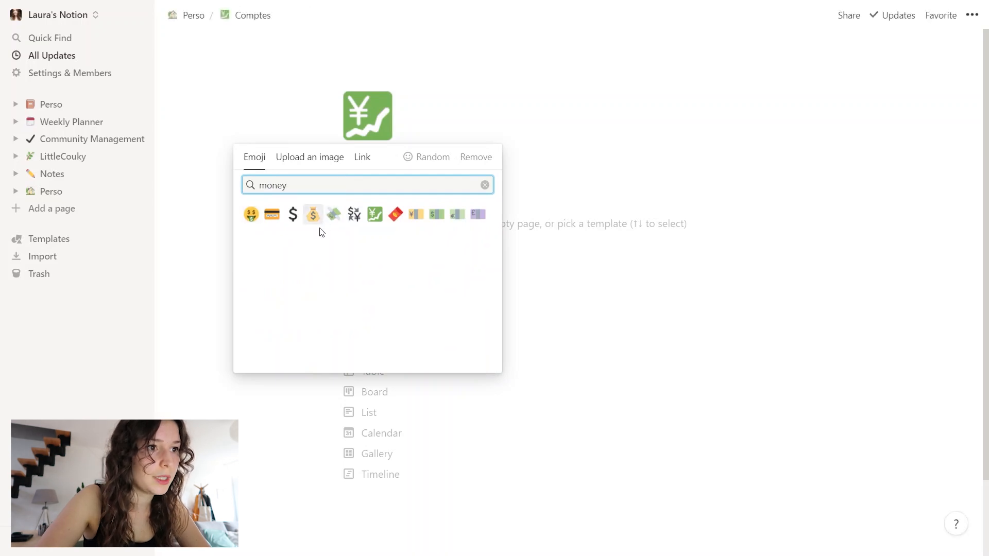
click(334, 214)
click(193, 15)
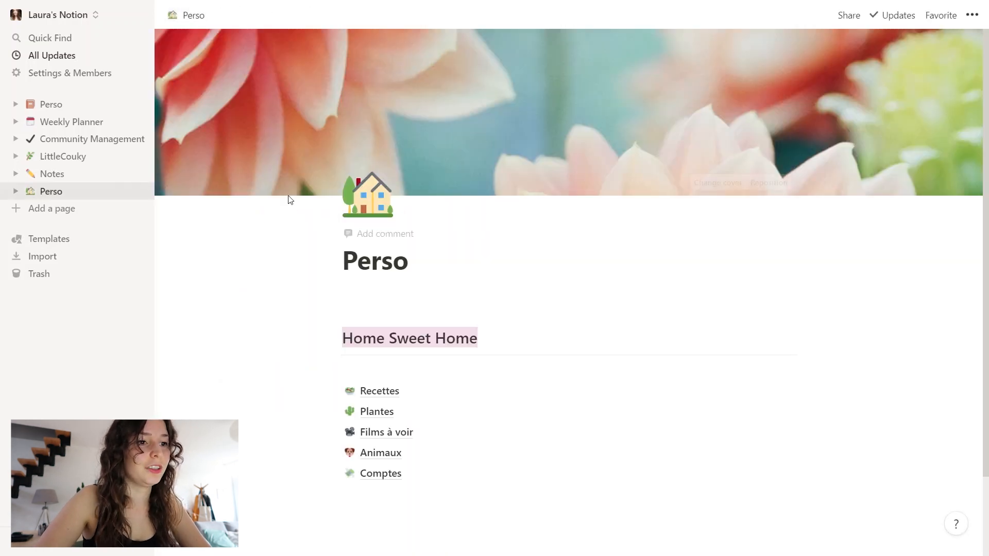
Embed a sub-page under Comptes on the Perso page and title it "Travaux".
click(413, 484)
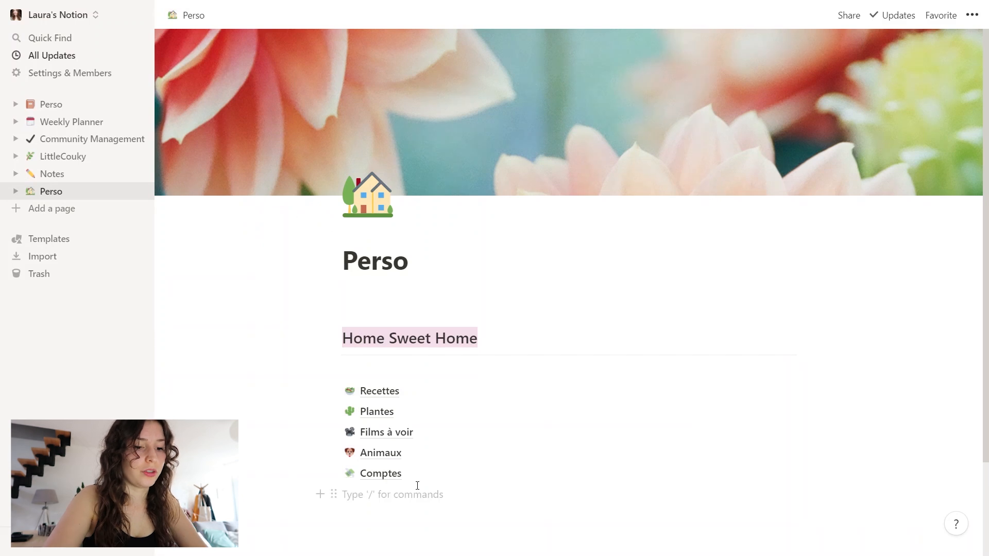
text(/page)
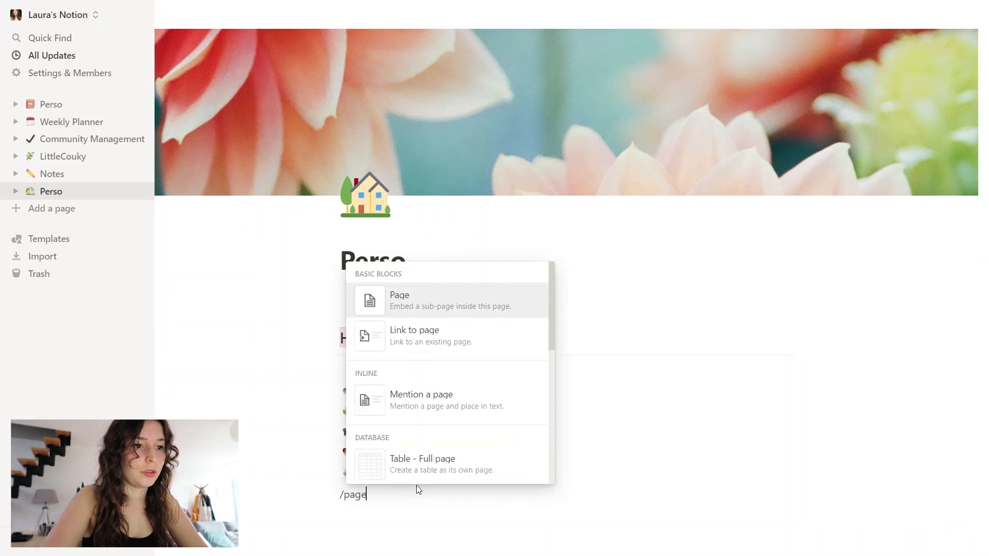
key(Return)
text(Travaux)
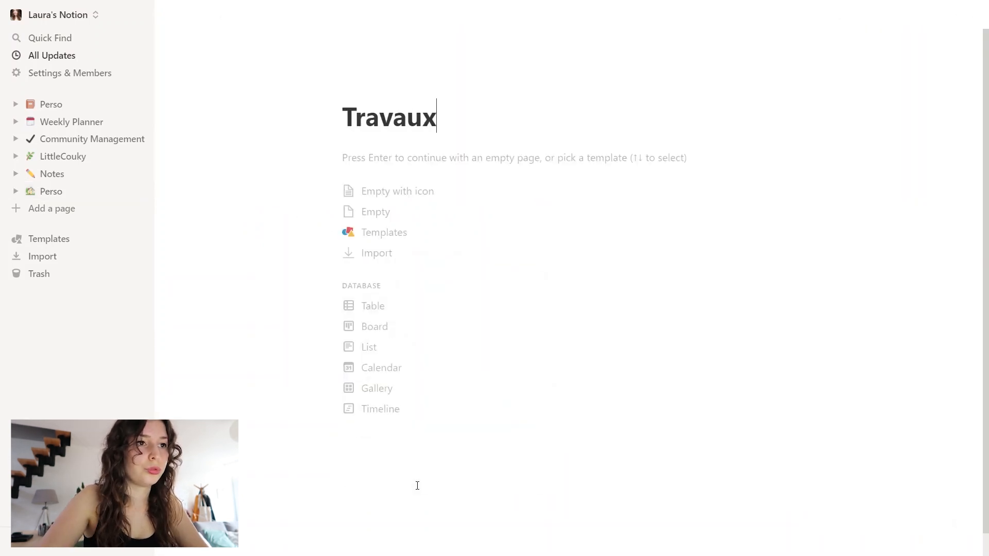
Set the Travaux page icon to the hammer emoji and return to the Perso page.
click(362, 88)
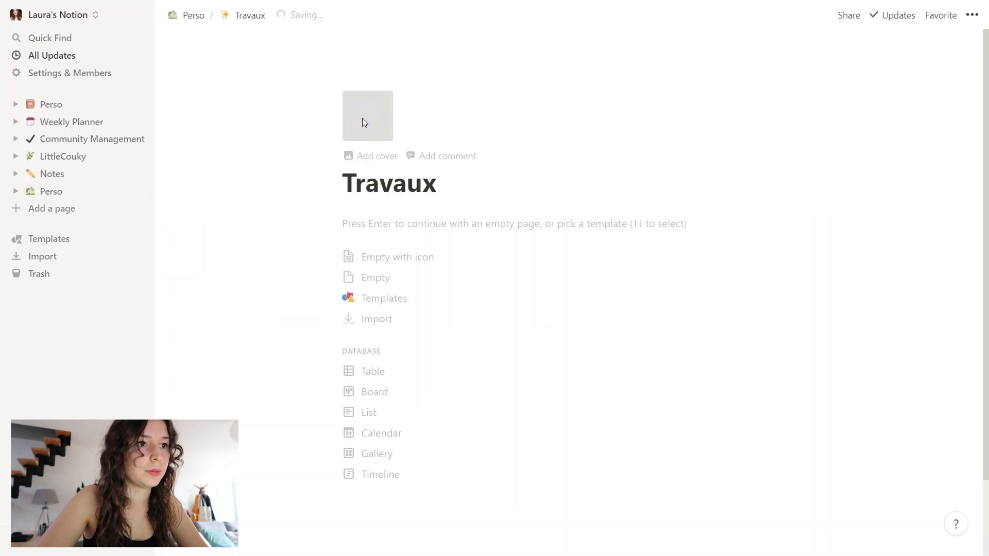
click(363, 118)
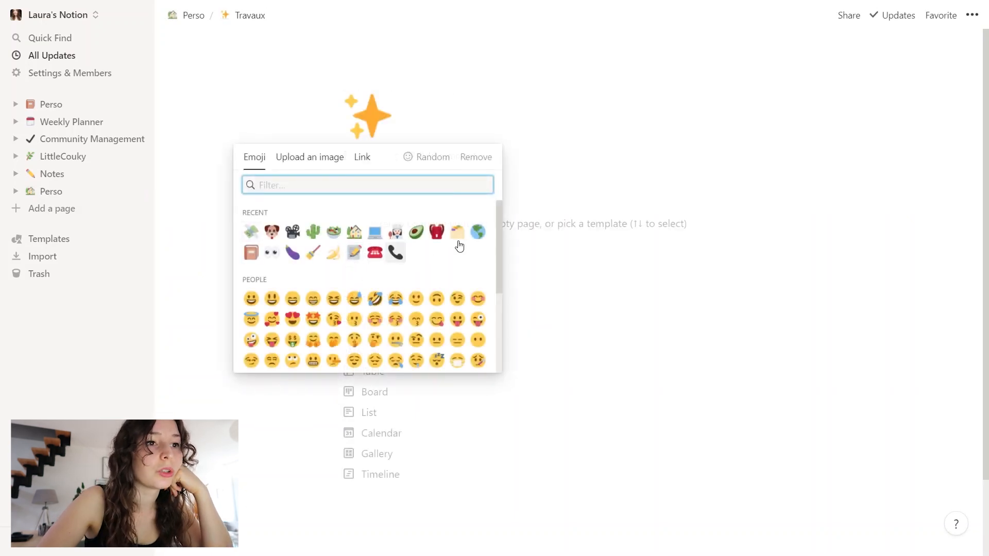
drag(499, 228, 500, 357)
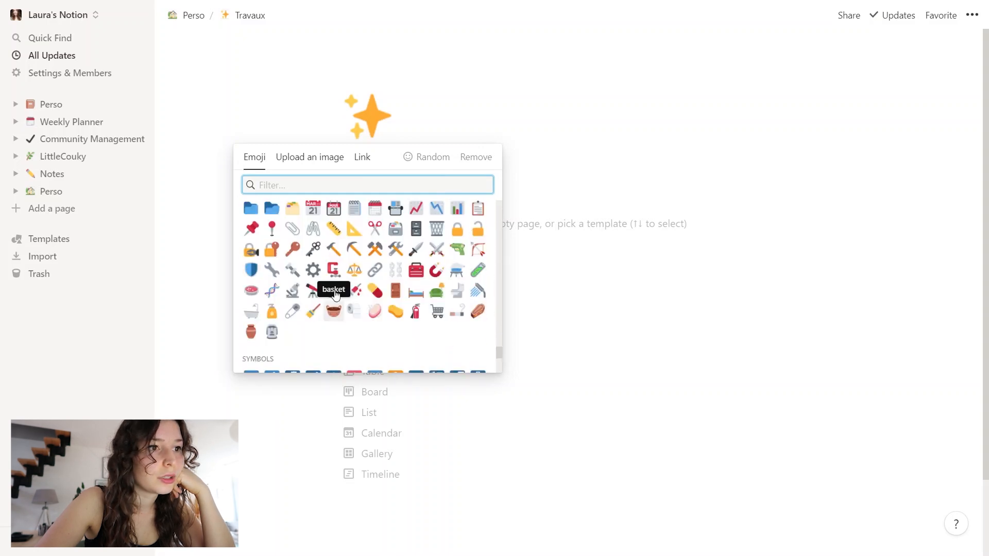
click(335, 253)
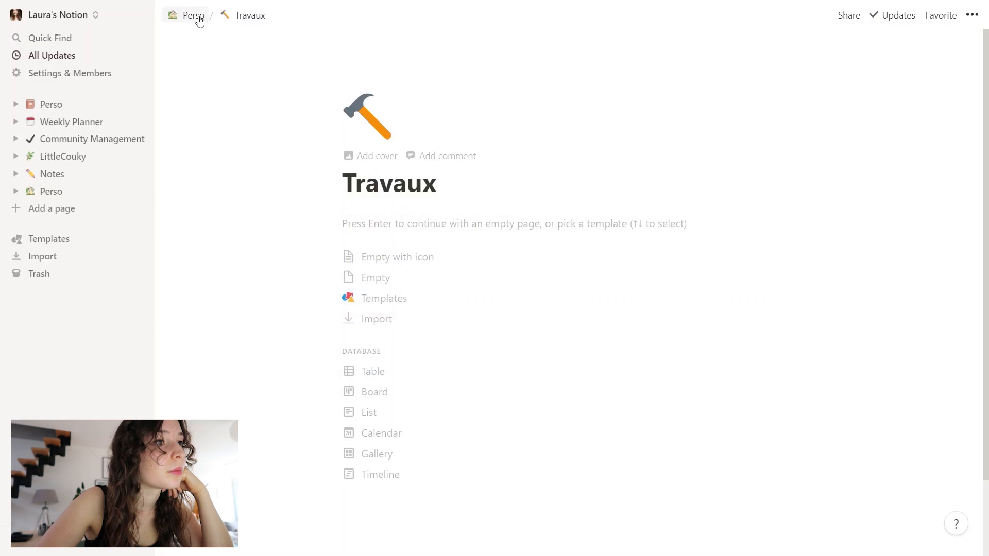
click(178, 17)
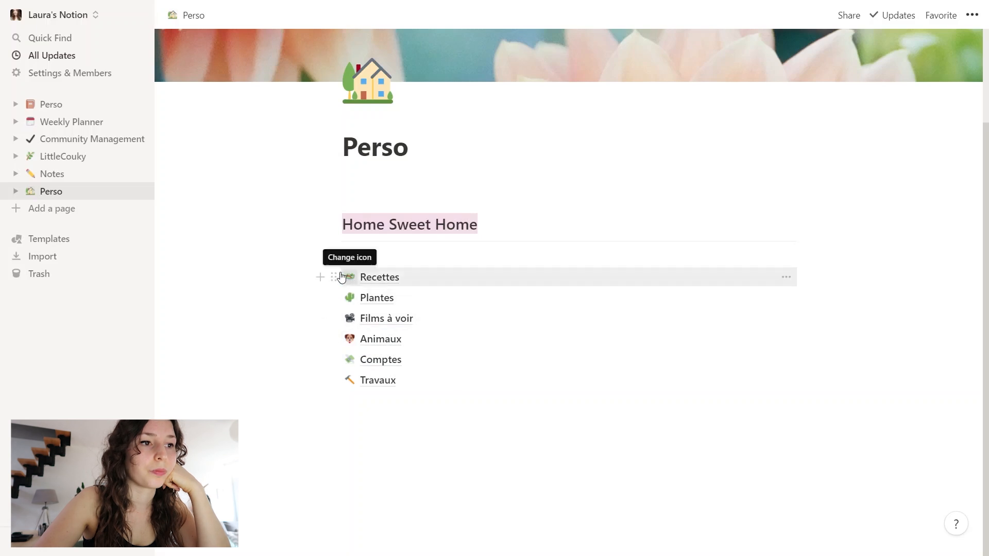
Arrange the sub-pages side by side in pairs: Recettes with Animaux, Plantes with Comptes, and Films à voir with Travaux.
drag(333, 281, 323, 336)
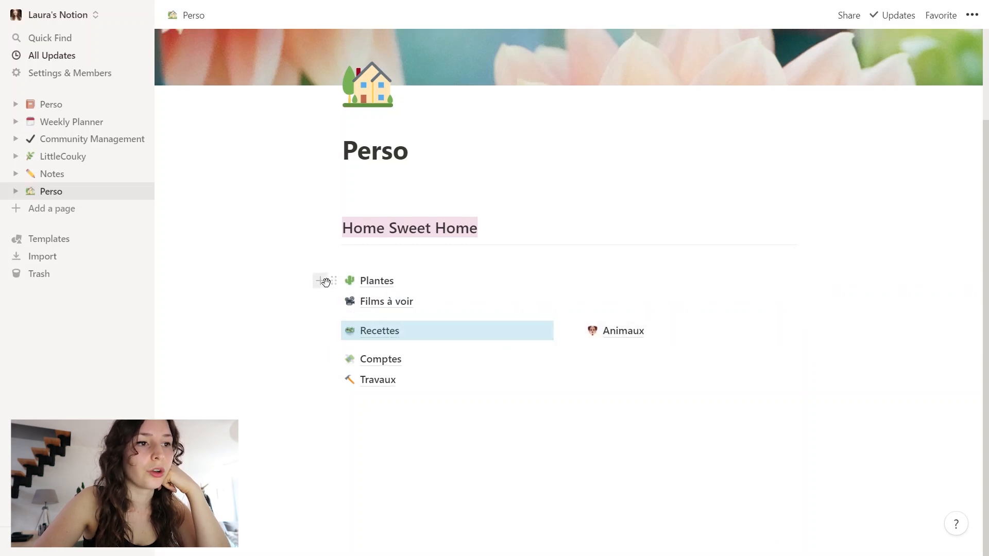
drag(333, 280, 313, 363)
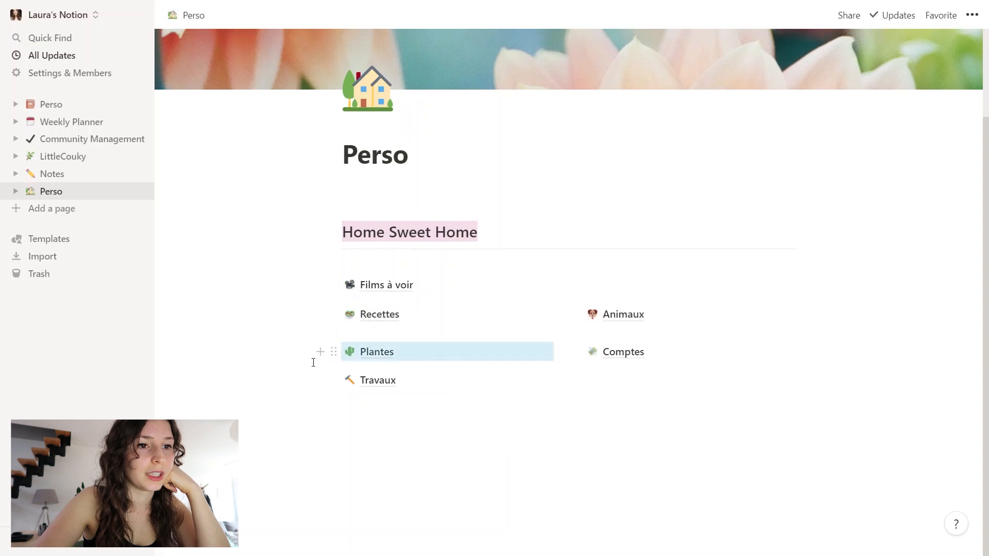
drag(331, 284, 306, 390)
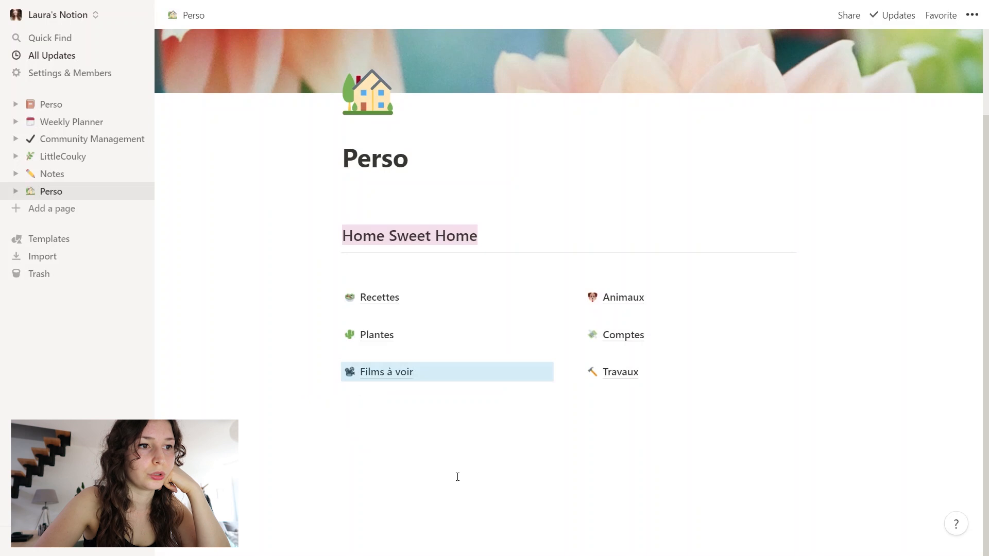
Stack Plantes and Films à voir under Recettes and Comptes and Travaux under Animaux, and delete the empty line above them.
scroll(391, 392, down, 1)
drag(331, 314, 337, 287)
drag(337, 324, 587, 289)
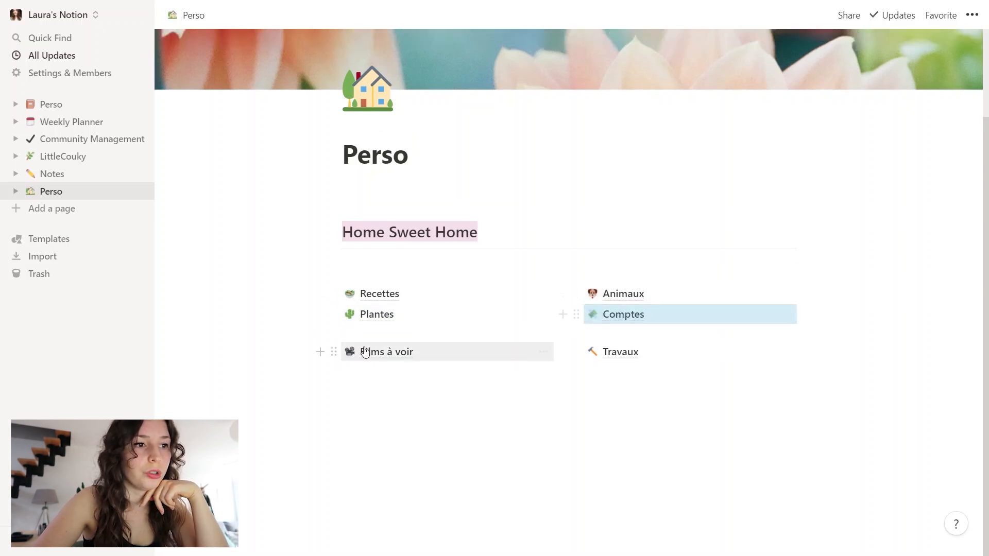
drag(332, 352, 343, 329)
drag(568, 372, 591, 329)
click(604, 436)
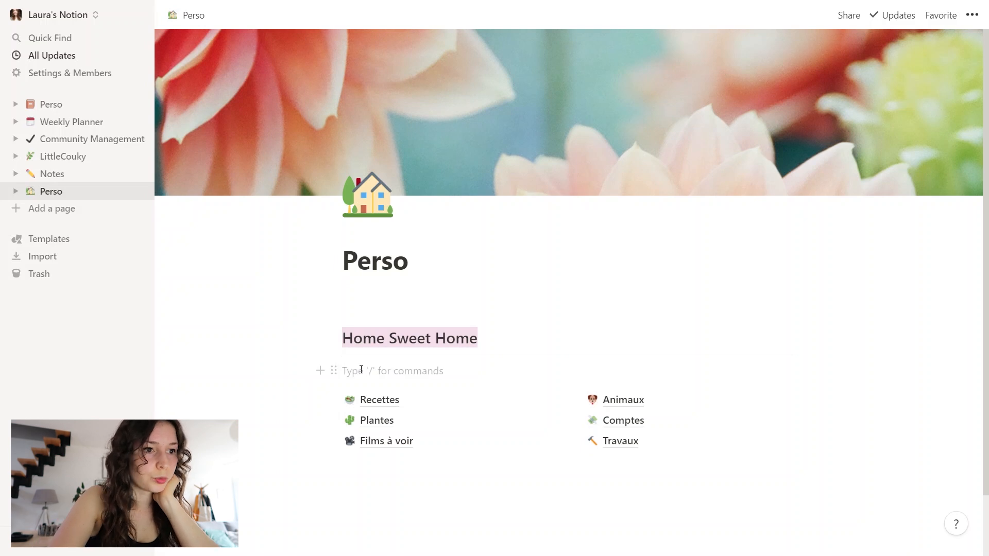
key(BackSpace)
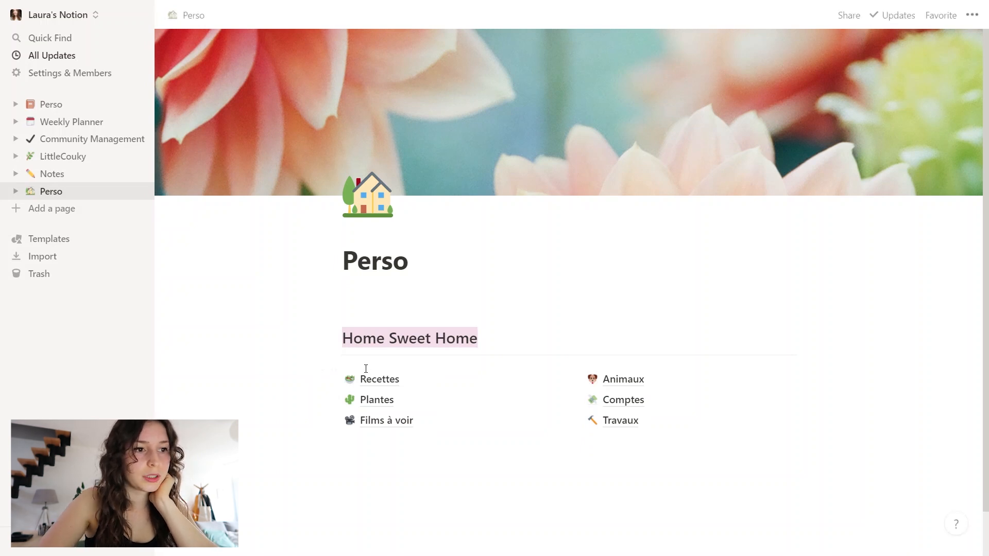
Insert a quote block above "Home Sweet Home" reading "Se donner du mal pour les petites choses, c’est parvenir aux grandes, avec le temps.".
click(372, 309)
key(Return)
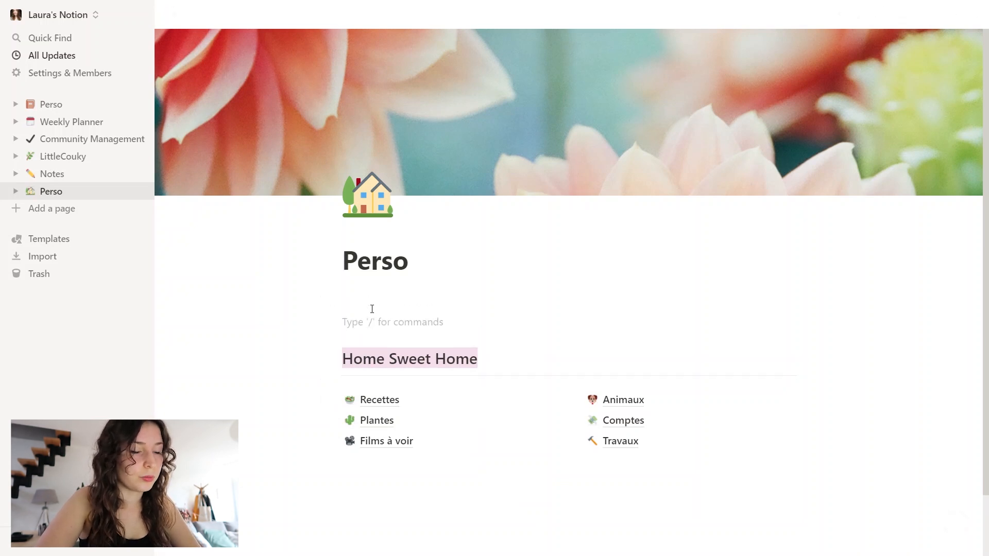
text(/qu)
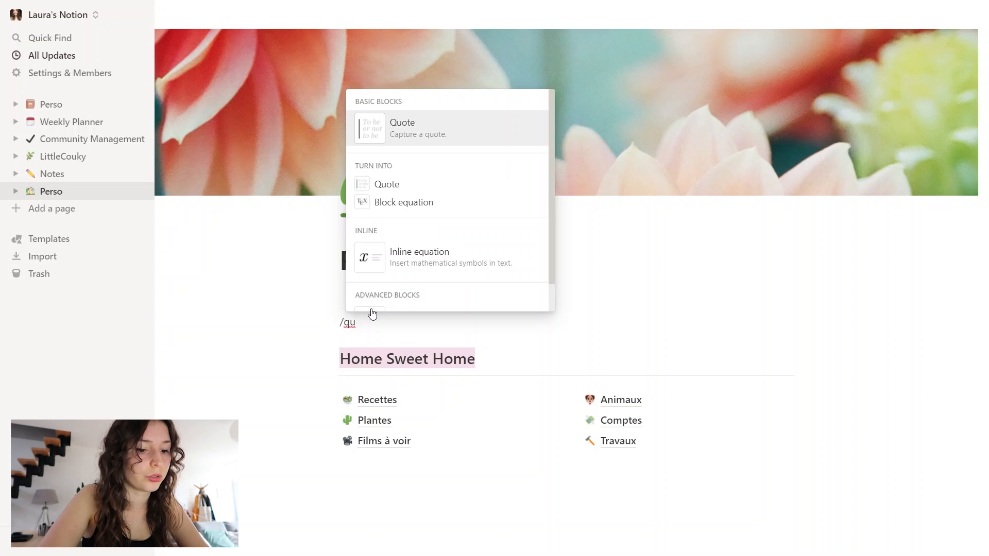
key(Return)
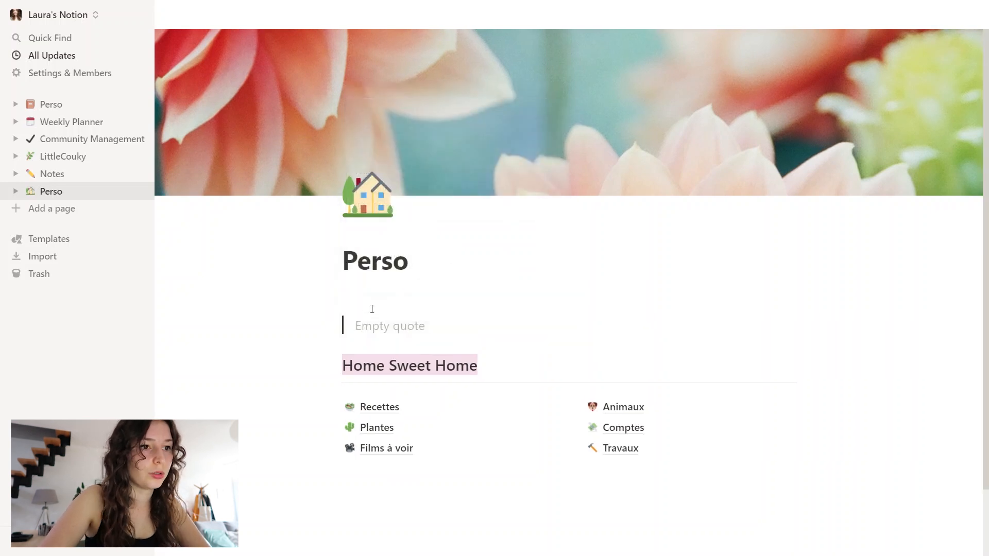
text(Se donner du mal pour les petites choses, c’est parvenir aux grandes, avec le temps.)
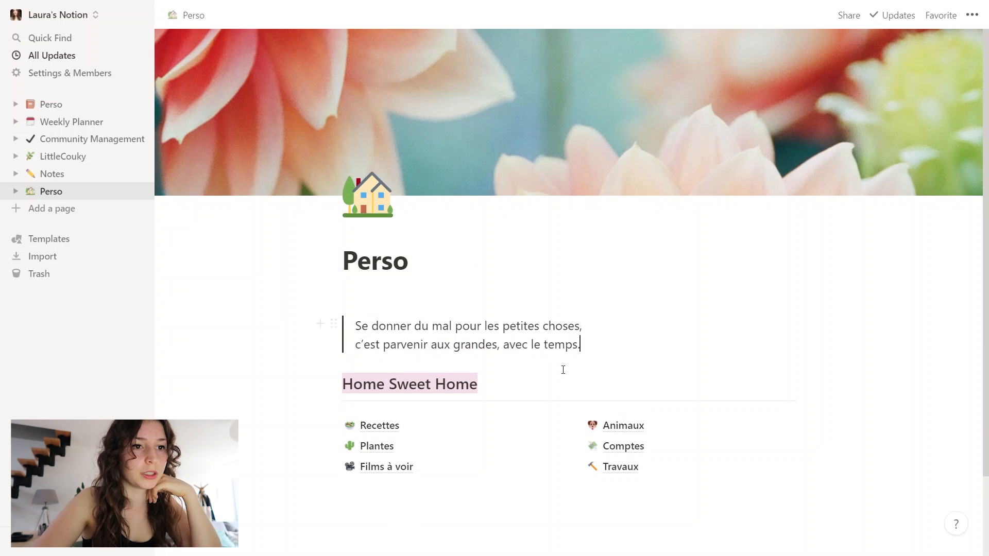
Format the quote text as gray and italic, and add an empty line below it.
drag(583, 348, 359, 321)
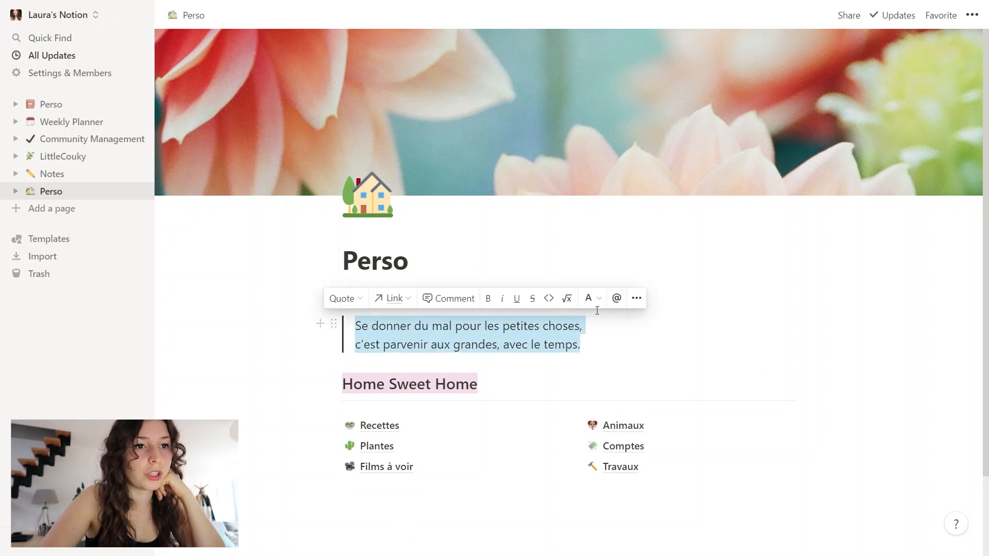
click(593, 299)
click(577, 257)
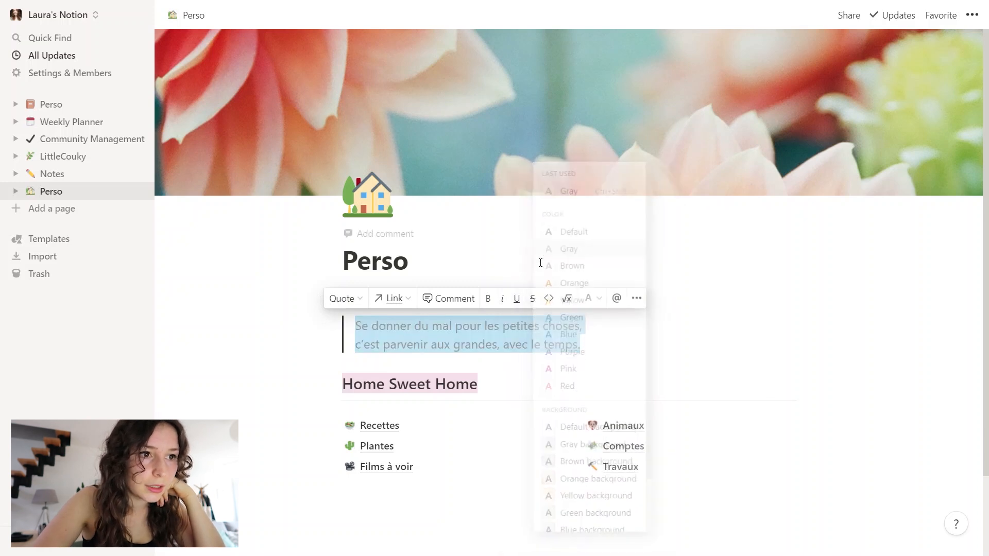
click(502, 299)
click(632, 358)
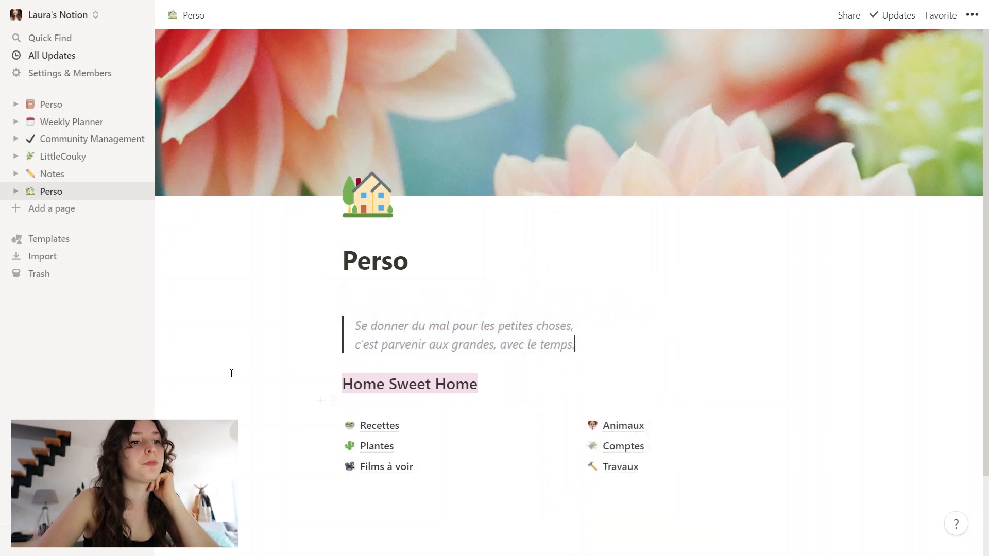
key(Return)
scroll(247, 371, down, 2)
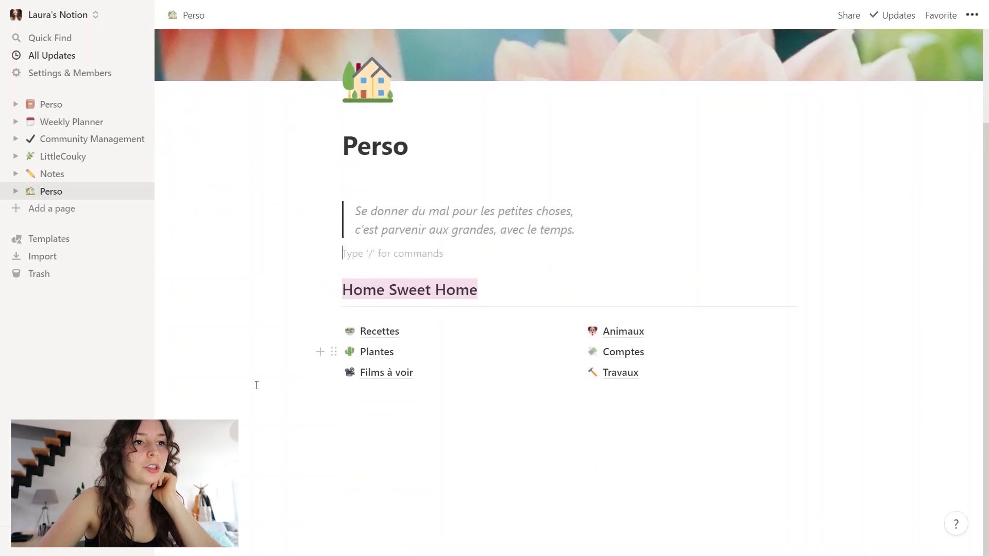
click(730, 392)
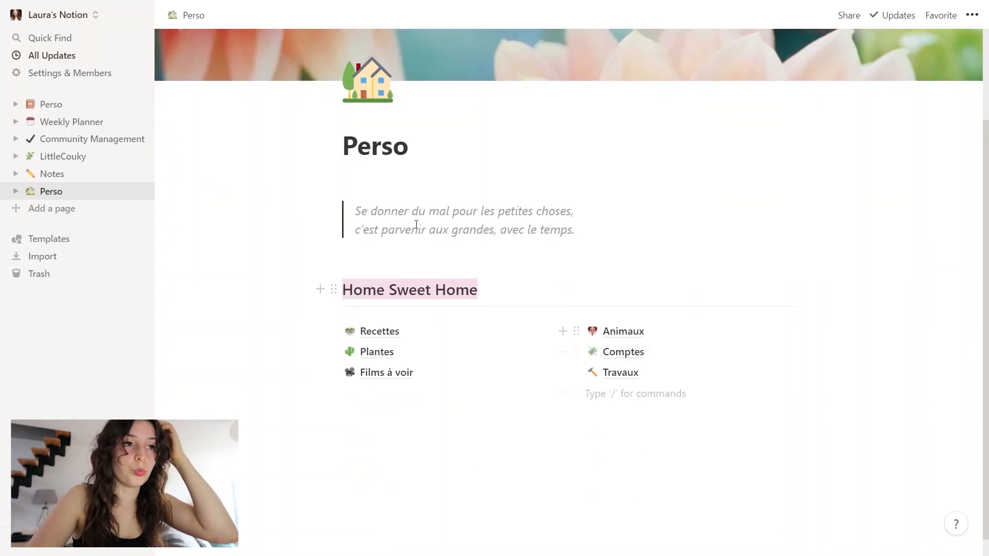
scroll(238, 273, up, 3)
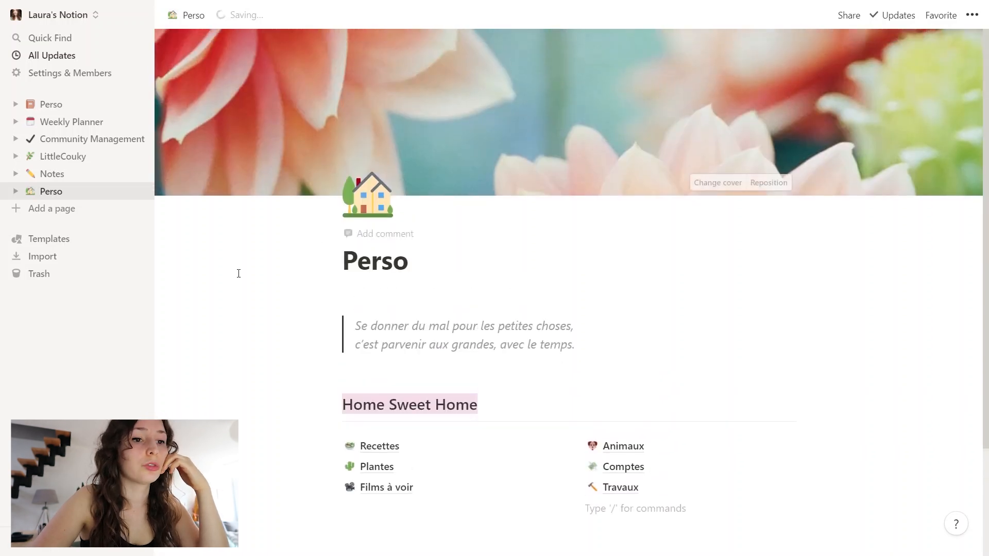
scroll(246, 310, down, 2)
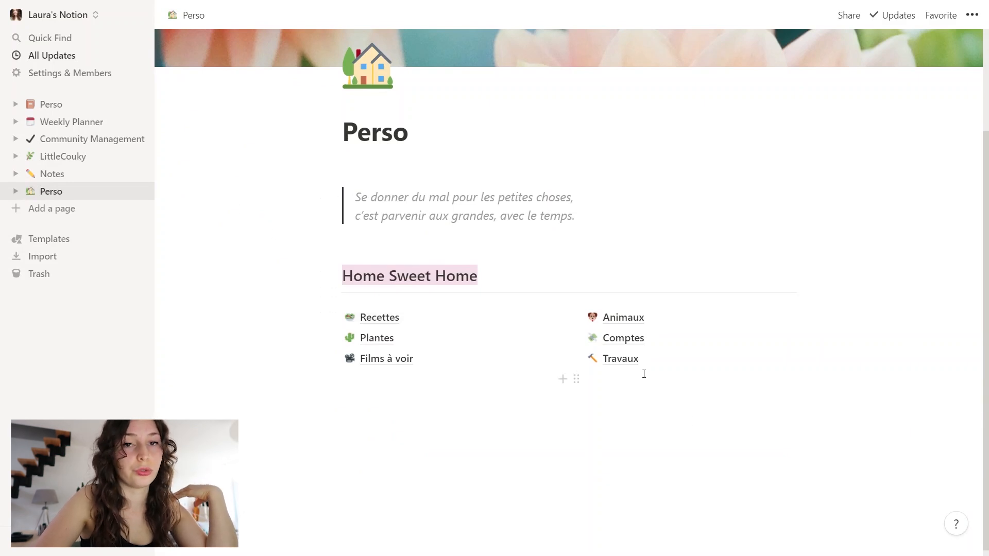
scroll(278, 327, up, 2)
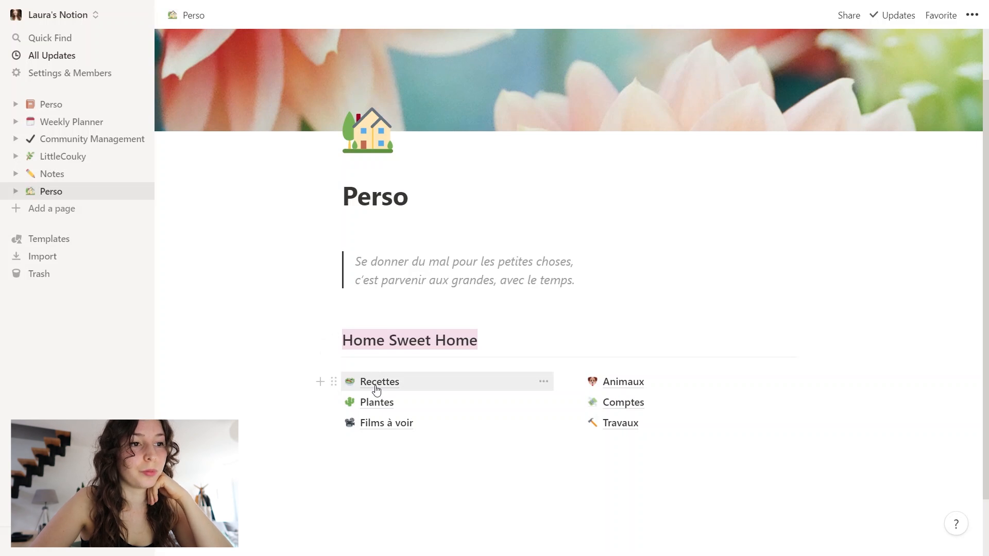
Open the Recettes database from the other Perso page, the one with the candle and mug cover.
click(63, 104)
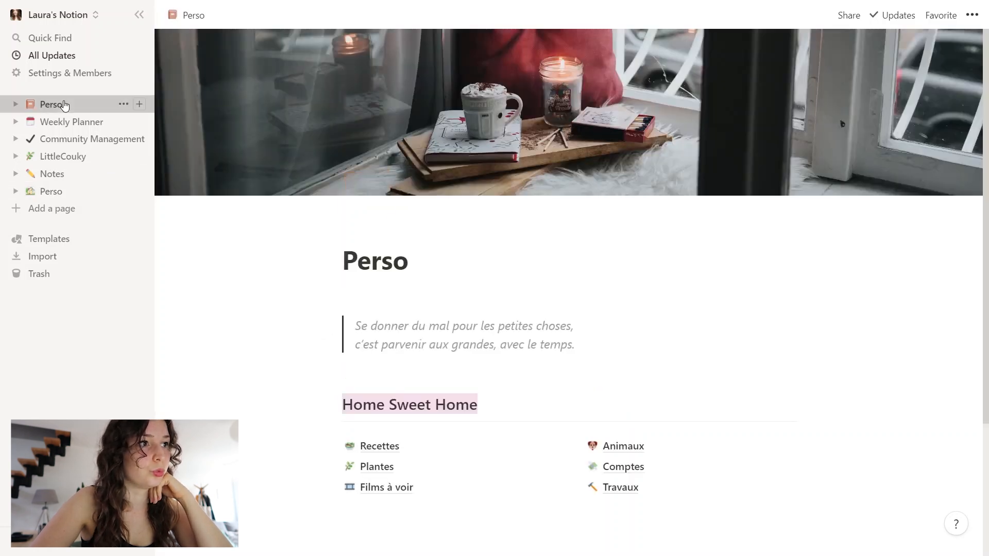
click(372, 447)
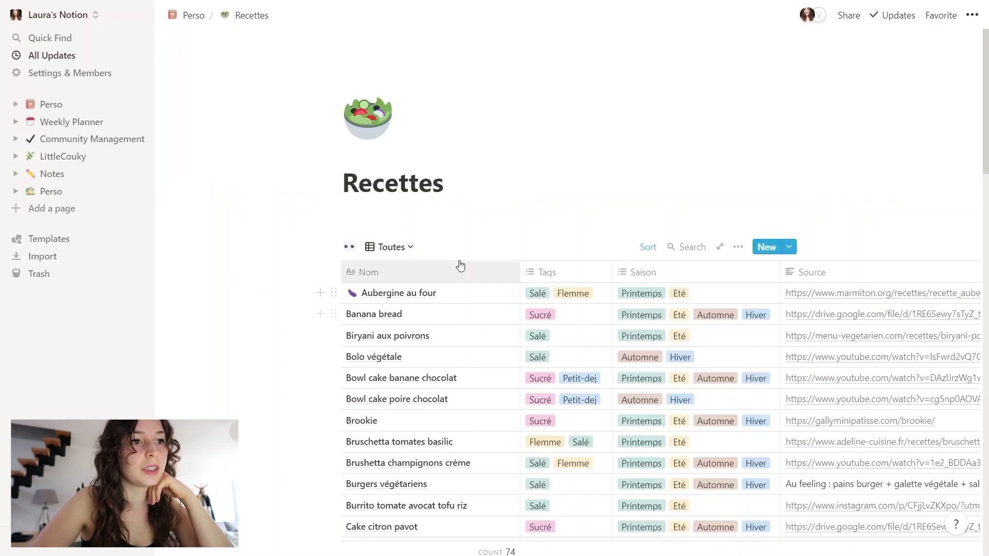
View the example Recettes database in its Par tags view and in its Par saison view.
click(394, 249)
click(338, 315)
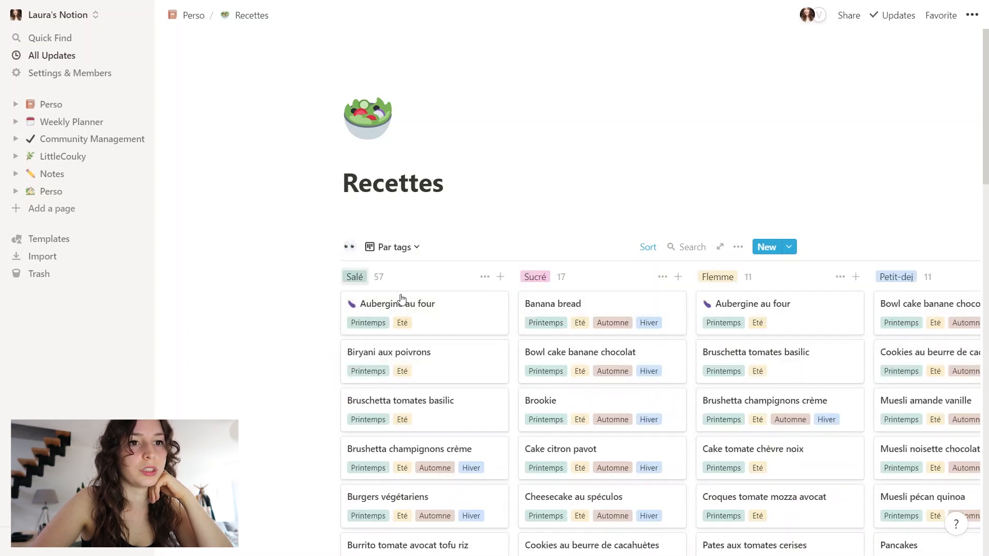
click(398, 252)
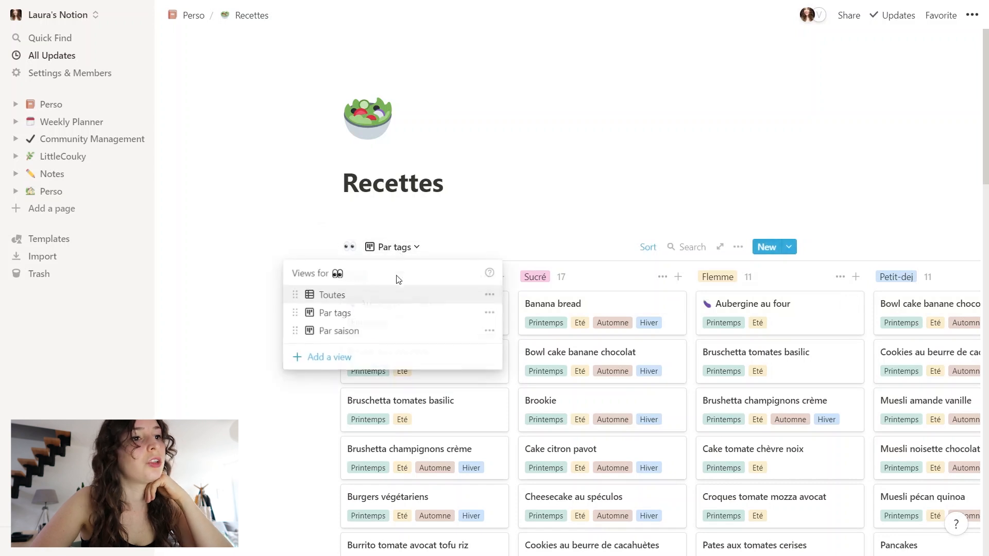
click(393, 329)
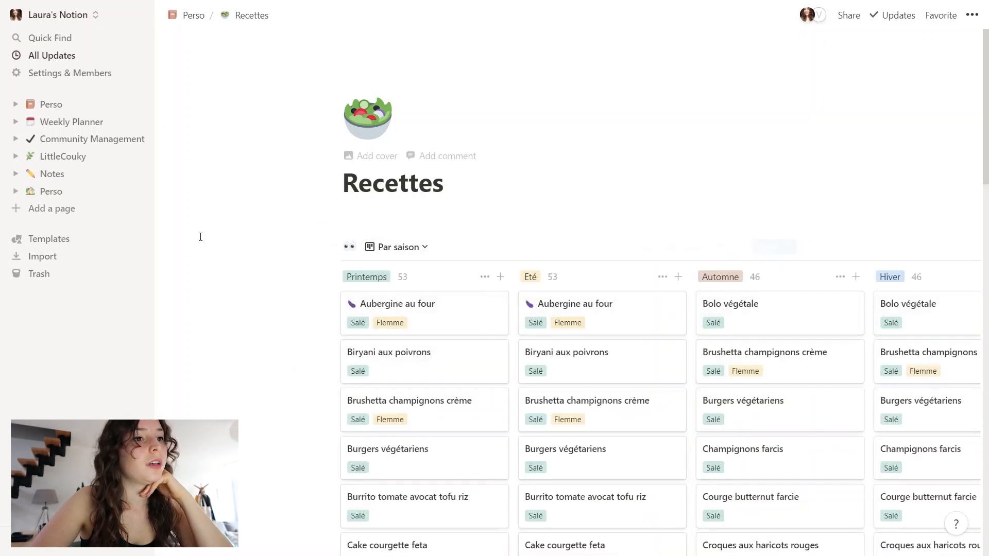
Open the Recettes sub-page from the house-icon Perso page, ready to add content below its title.
click(58, 192)
scroll(365, 301, down, 2)
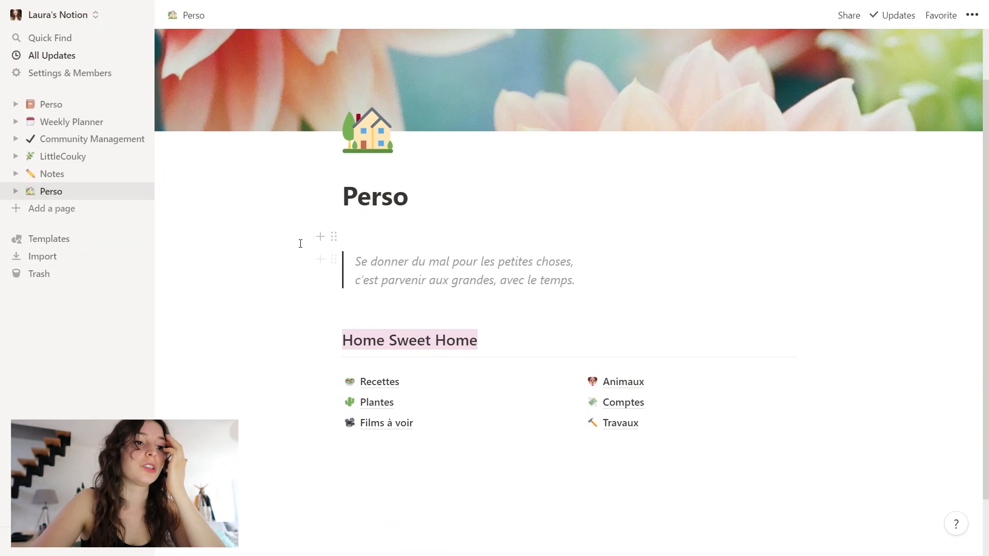
click(367, 382)
click(418, 225)
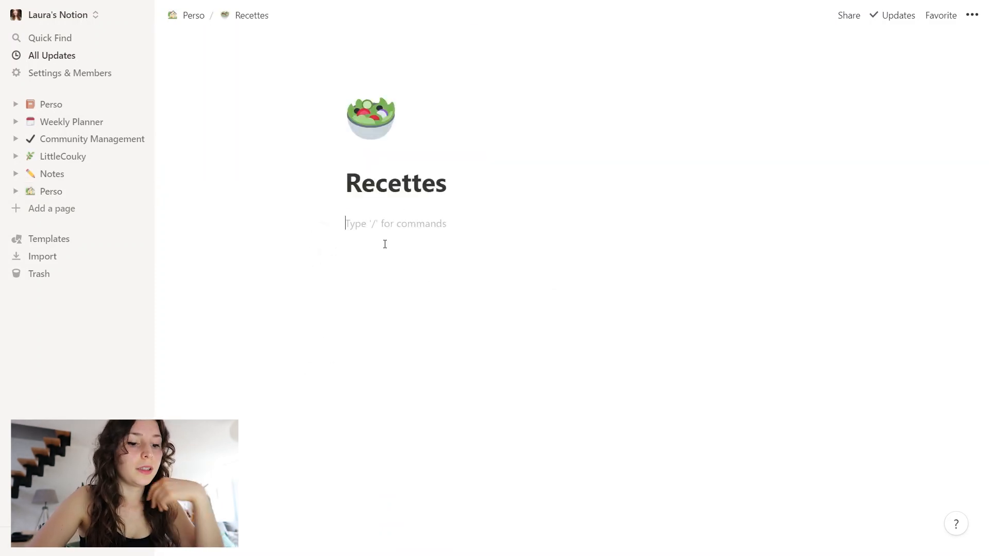
Insert an inline table on the Recettes page and title it "Mes recettes".
text(/)
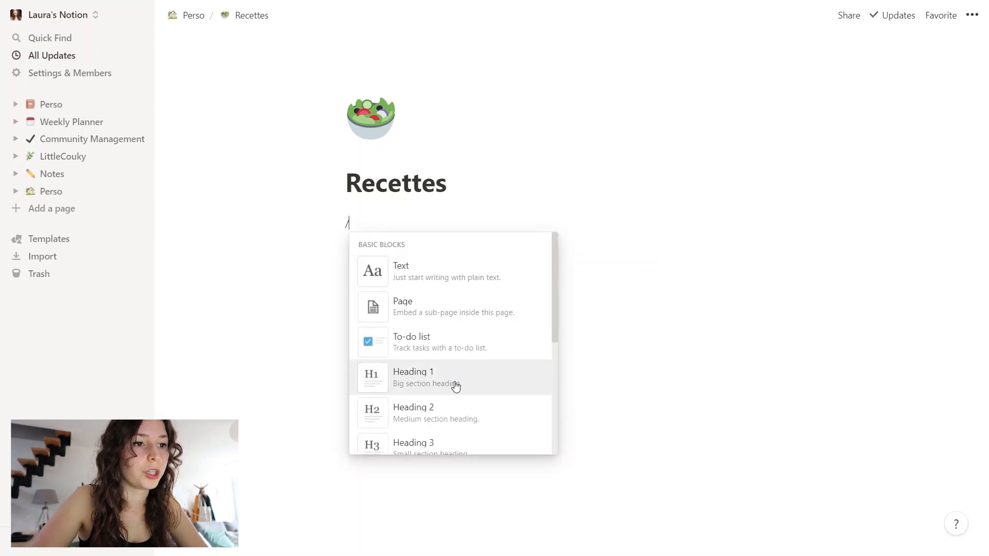
scroll(464, 333, down, 10)
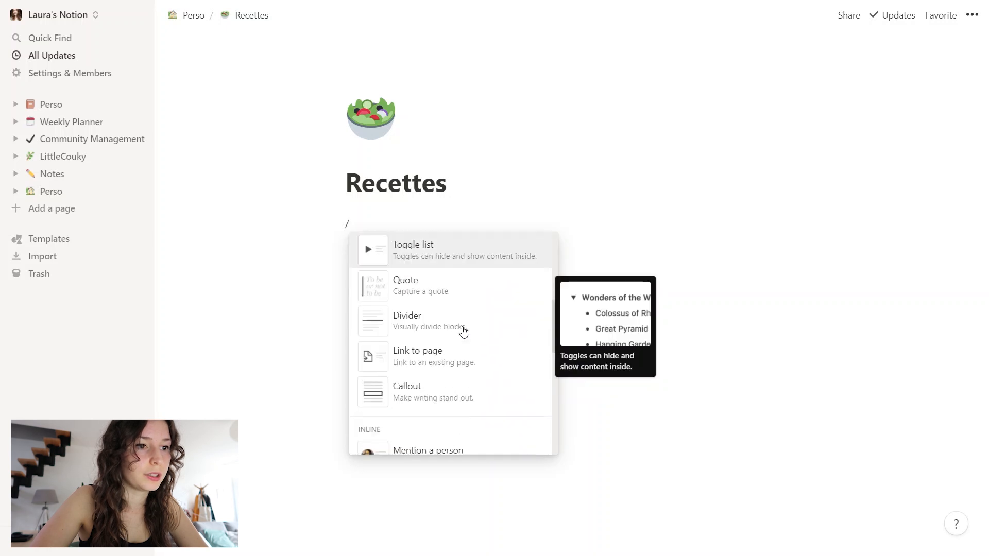
scroll(463, 372, down, 2)
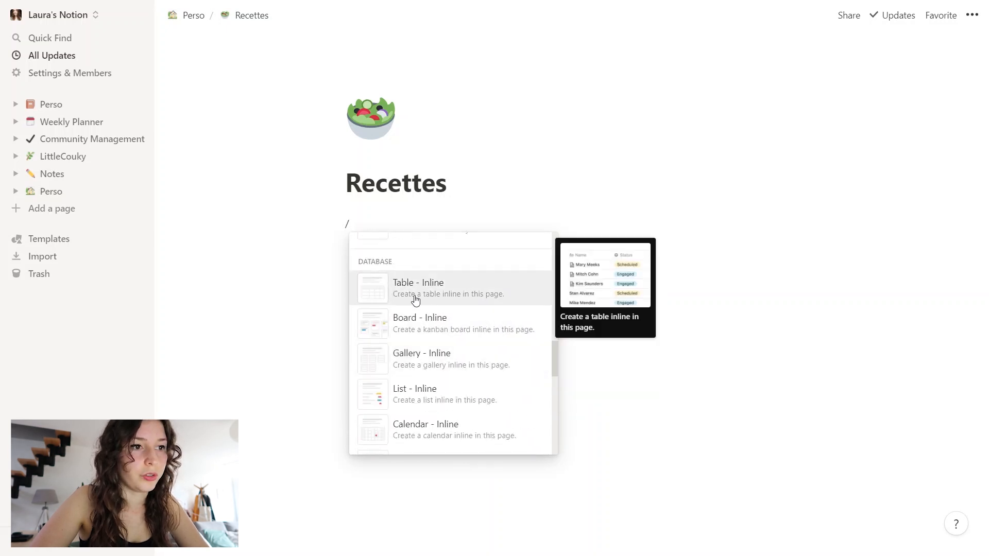
text(table)
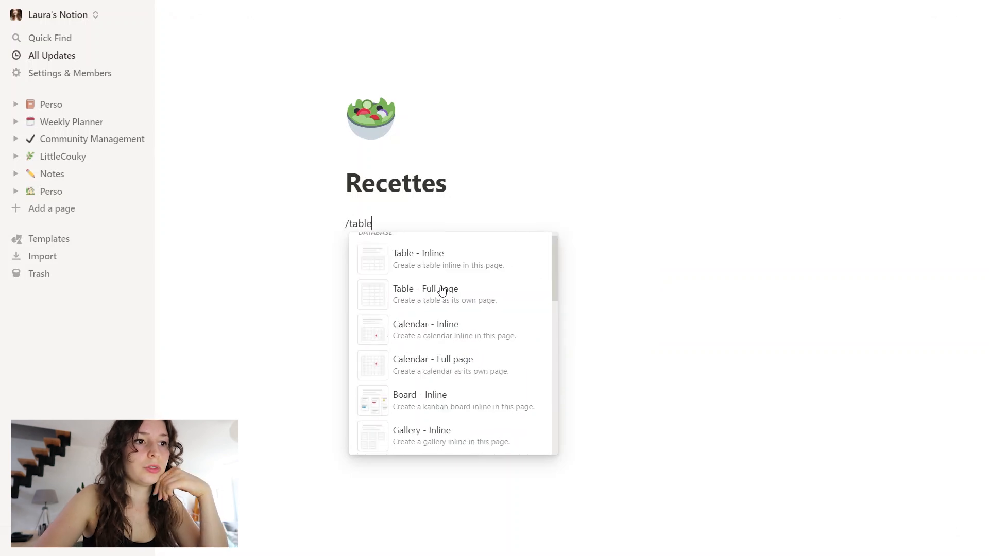
click(465, 265)
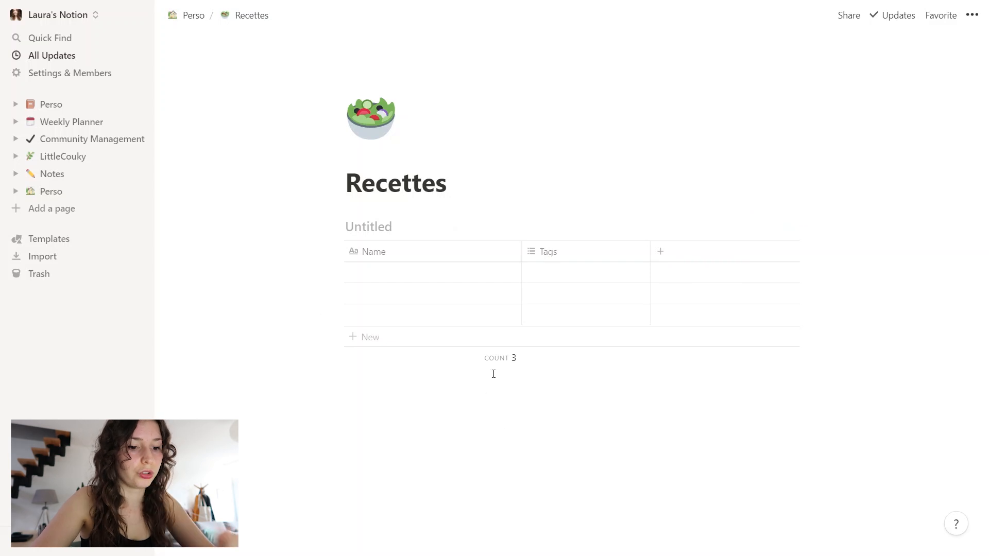
text(Mes recettes)
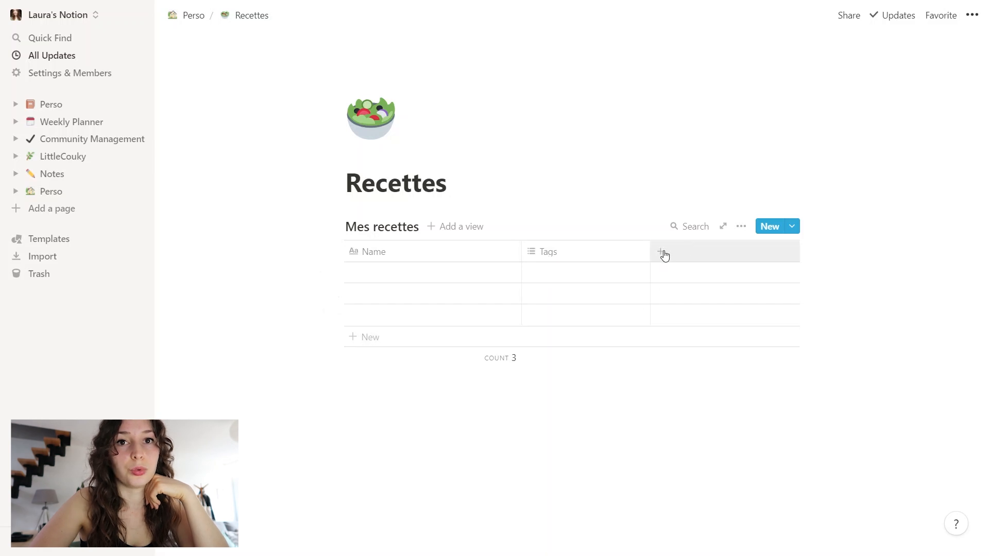
Rename the Name column of the Mes recettes table as "Nom".
click(405, 257)
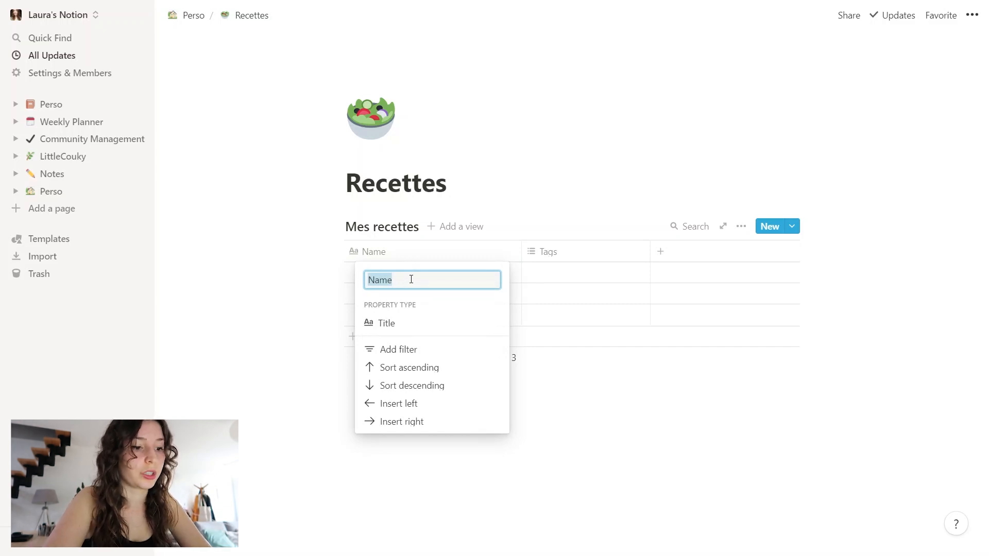
text(N)
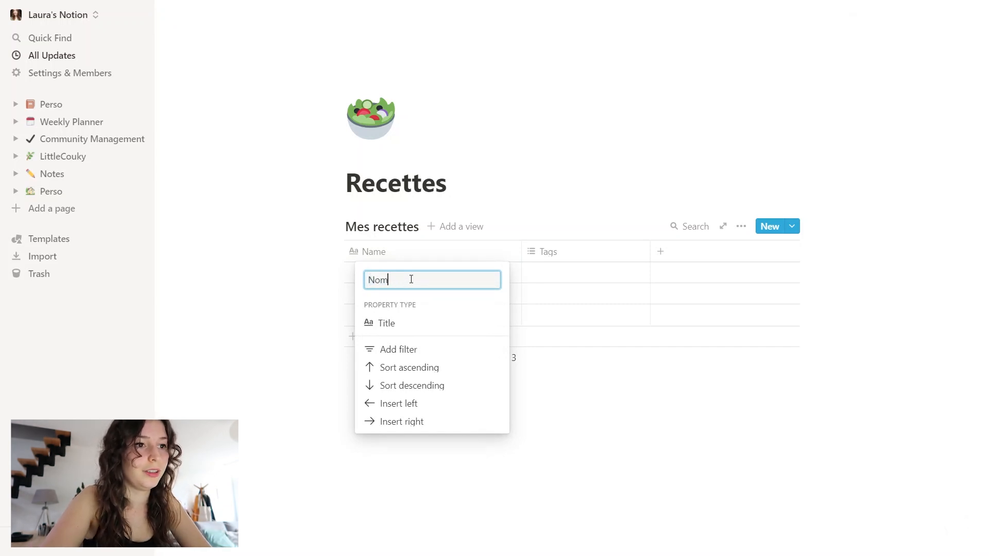
key(Return)
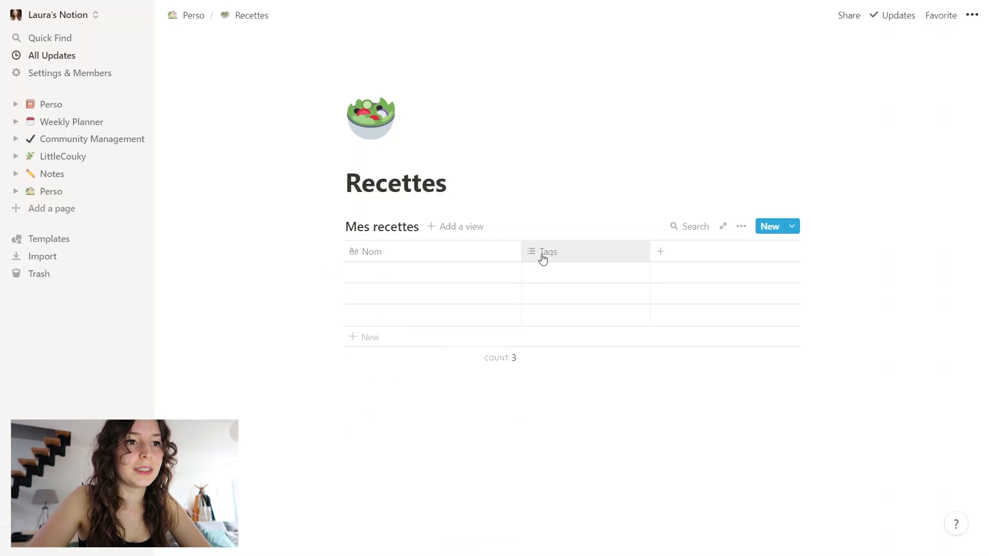
Look at the Tags column's settings and the property types available for it.
click(581, 257)
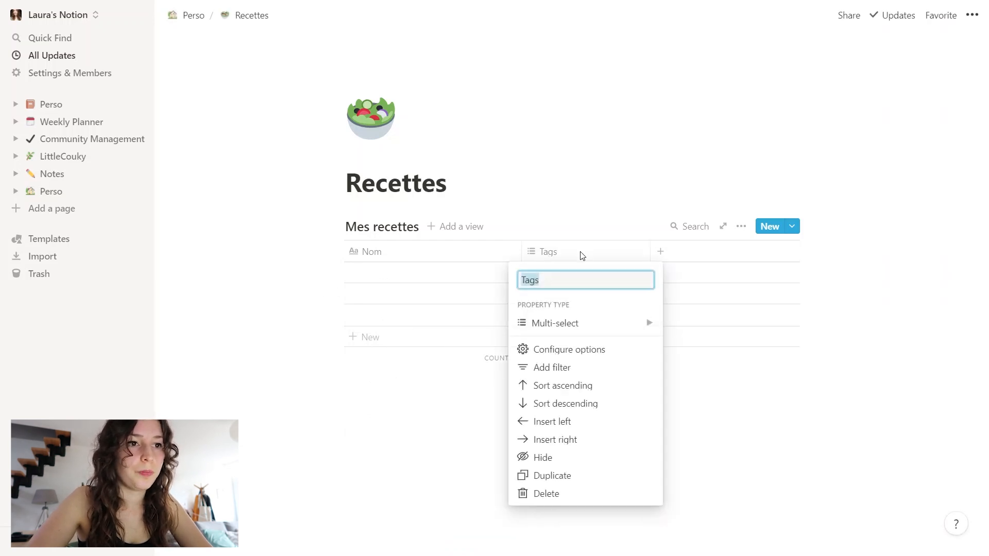
click(546, 282)
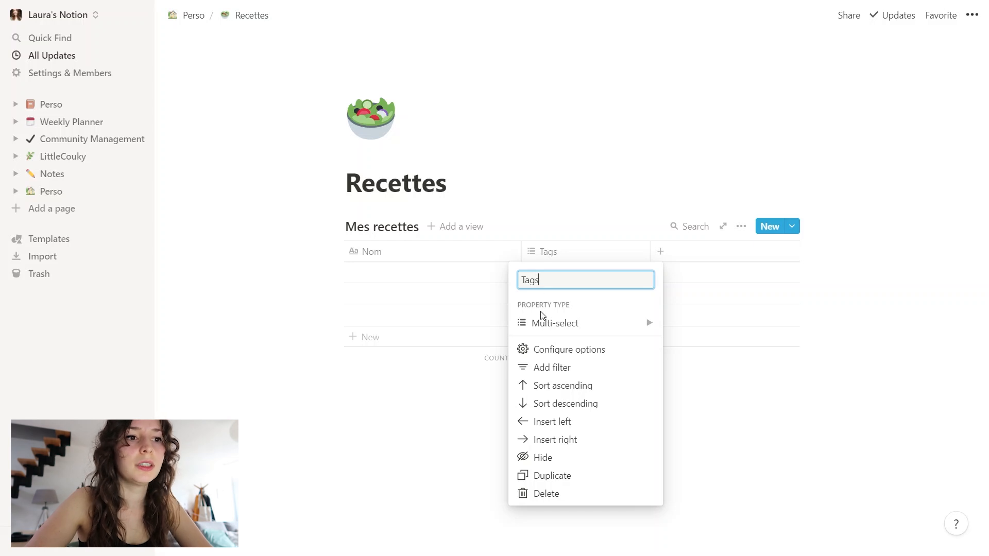
mouse_move(557, 325)
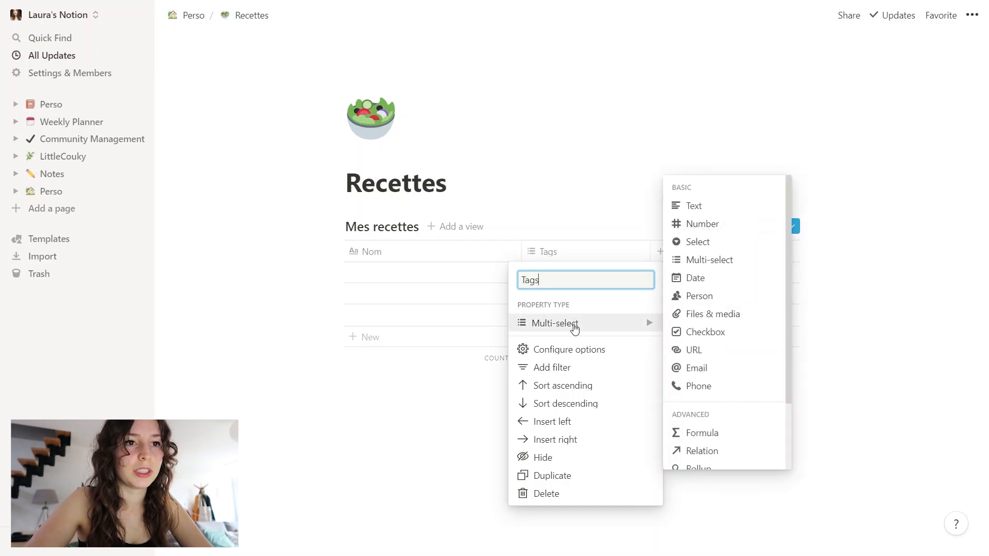
click(587, 188)
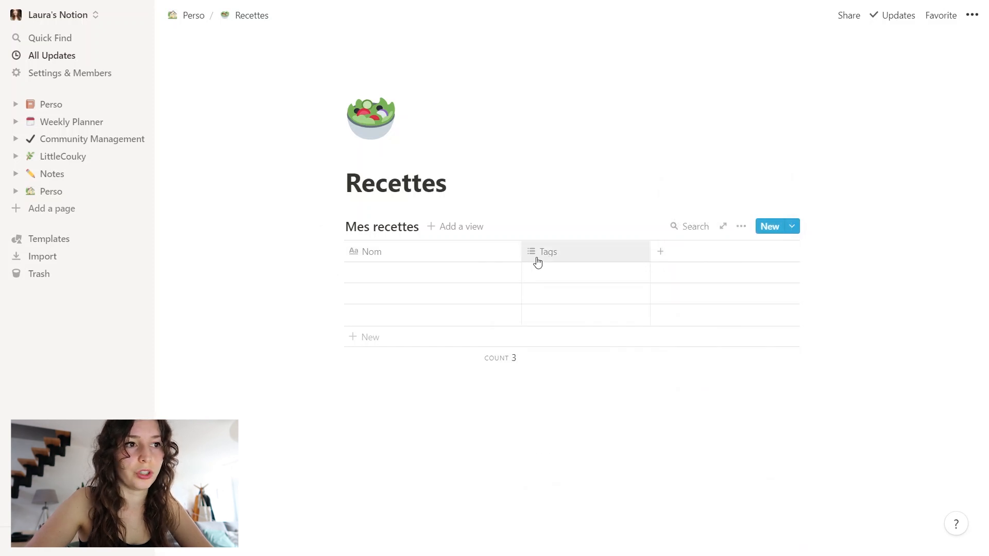
Add a Multi-select column named "Saisons" after the Tags column.
click(673, 260)
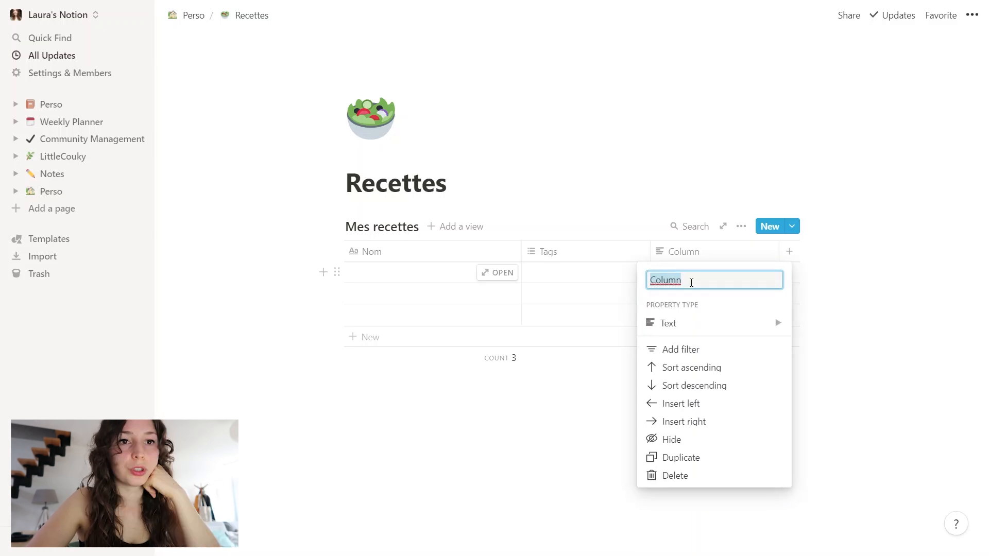
mouse_move(667, 323)
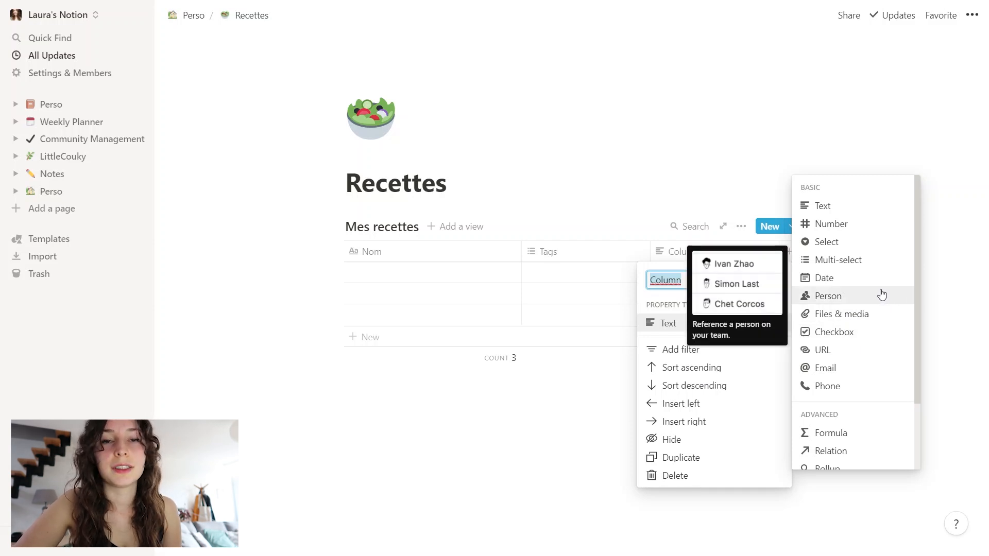
click(840, 263)
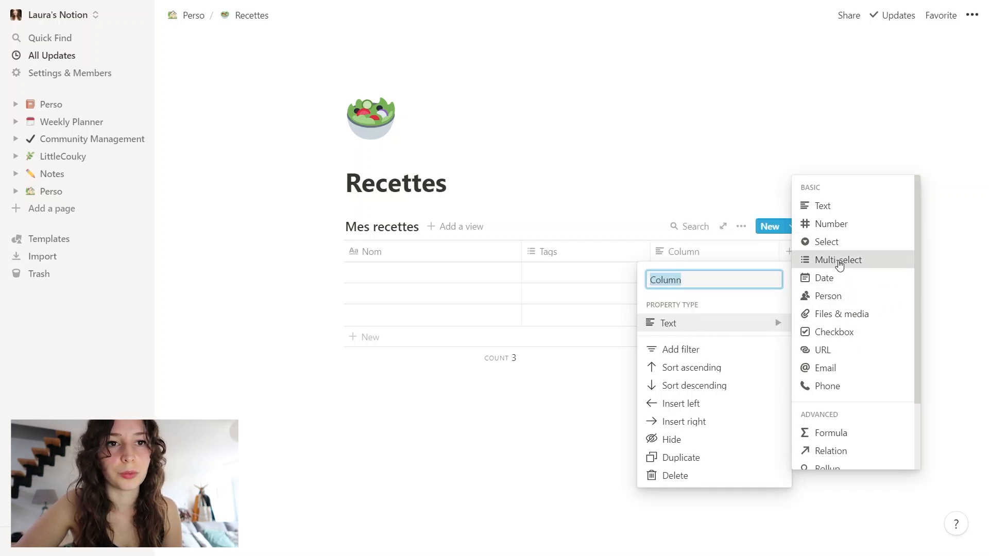
click(703, 257)
text(Saisons)
key(Return)
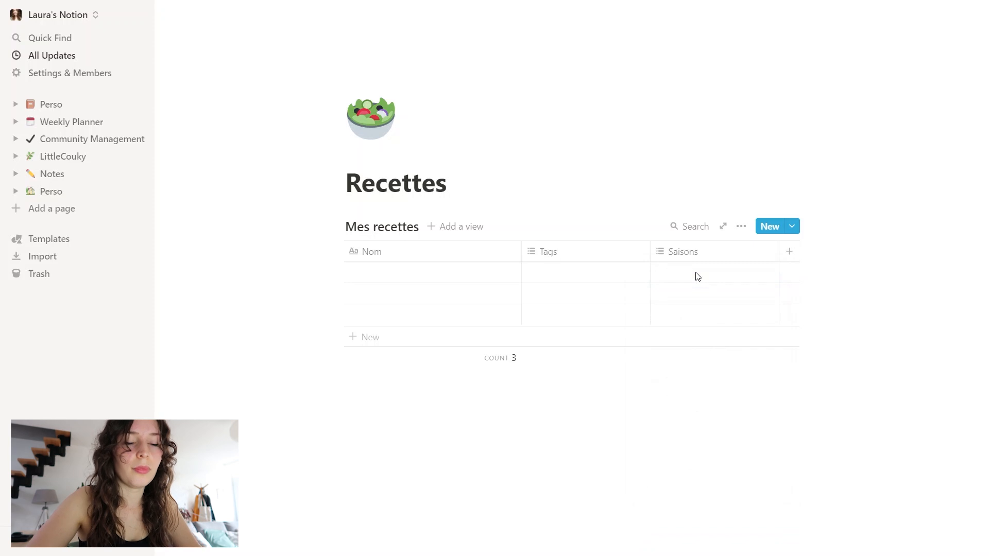
Add a URL column named "Source" after the Saisons column.
click(796, 259)
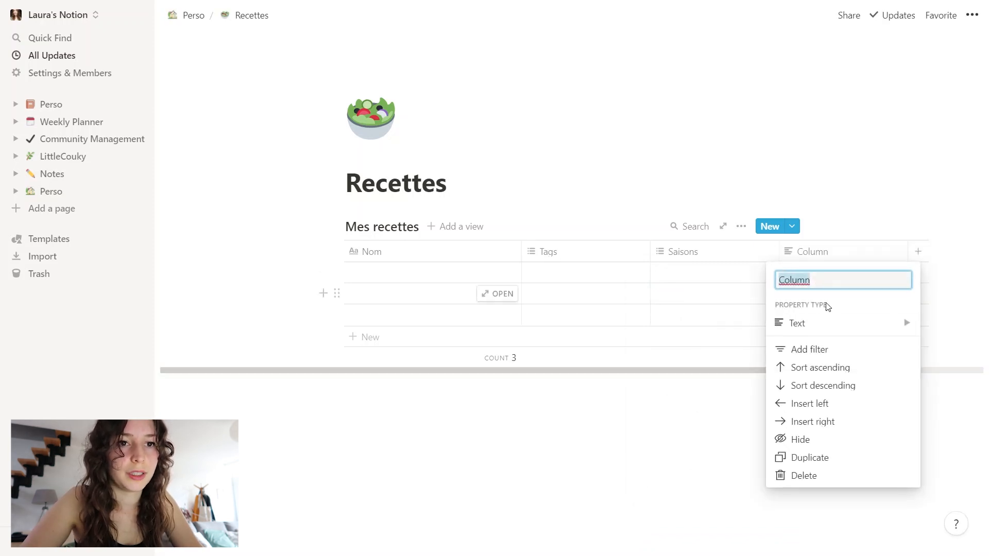
click(826, 328)
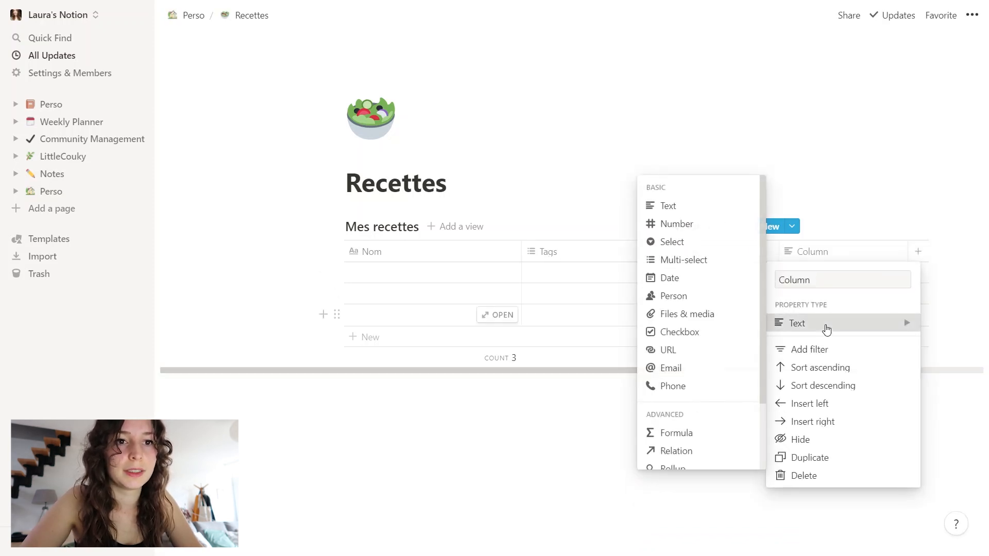
click(693, 351)
click(822, 251)
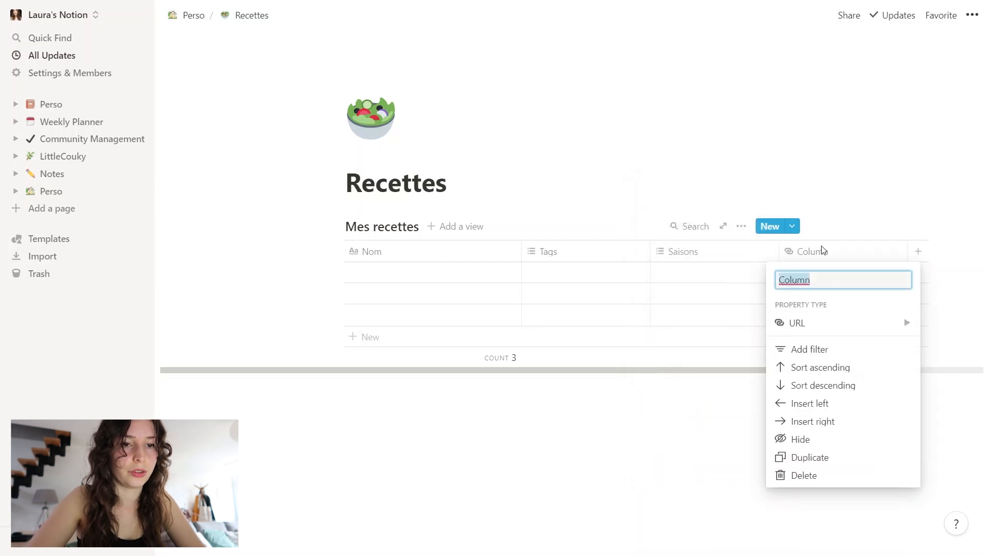
text(Source)
key(Return)
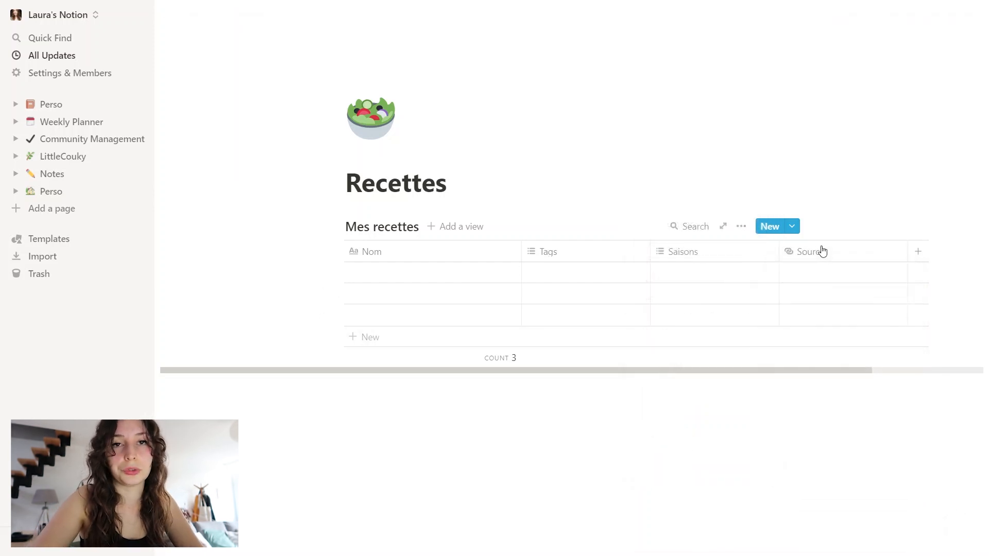
Name the recipe in the table's first row "Pâtes à la sauce tomate".
click(365, 278)
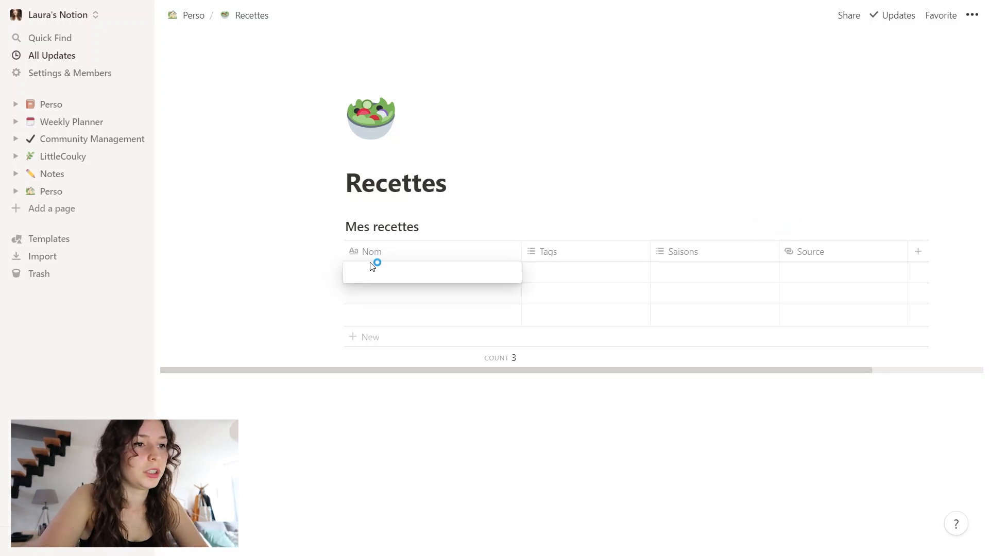
text(Pâ)
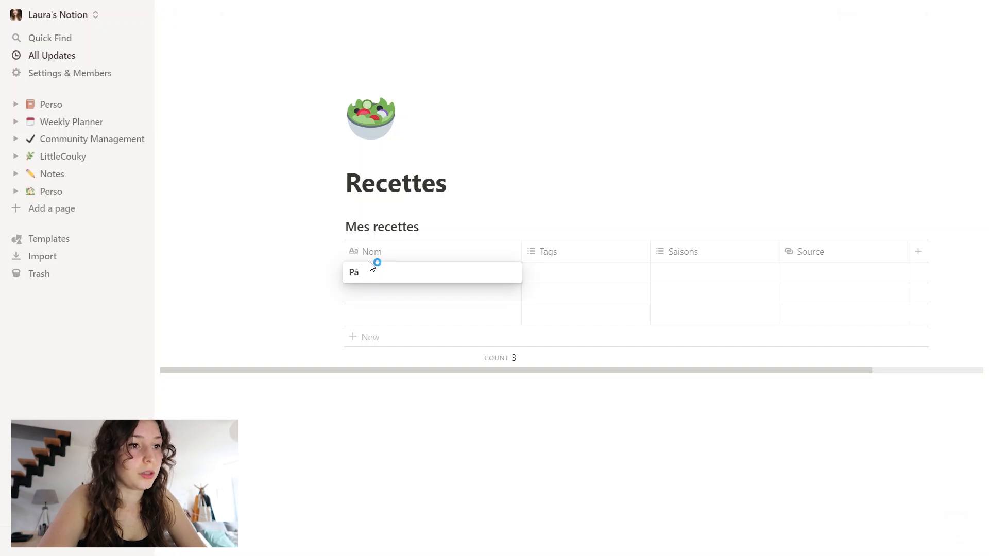
text(tes à la sauce t)
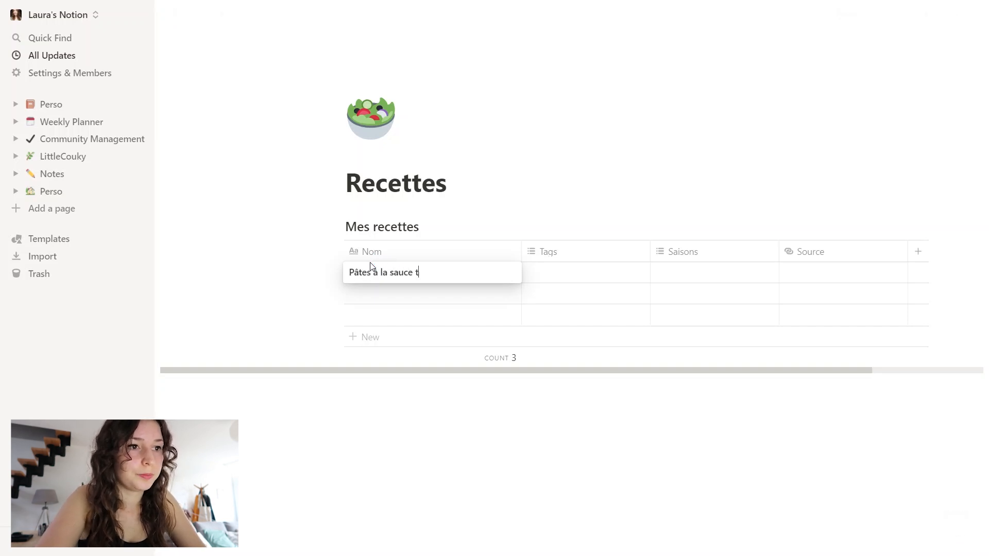
text(omate)
key(Escape)
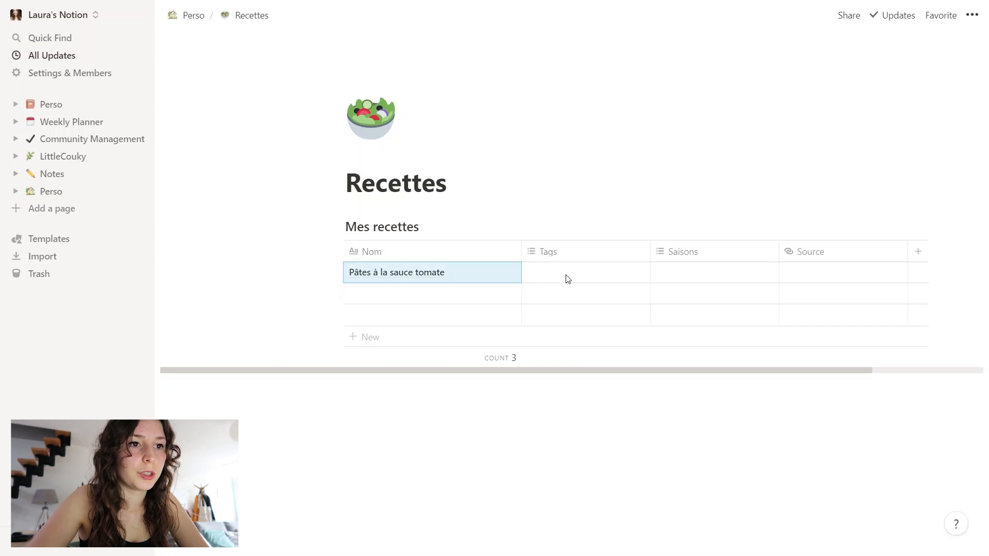
Create the tags "Salé" and "Flemme" and assign both to the Pâtes à la sauce tomate recipe.
click(567, 277)
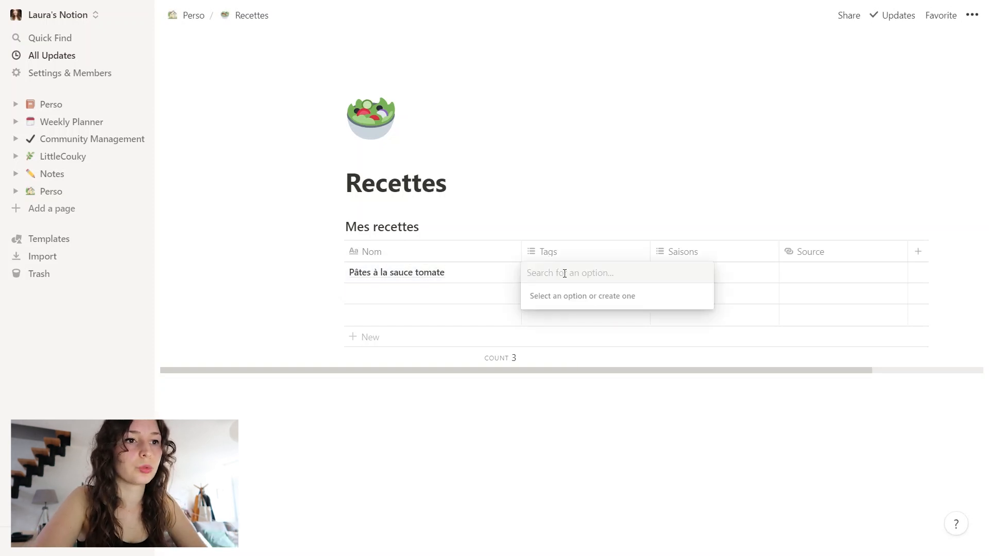
text(Salé)
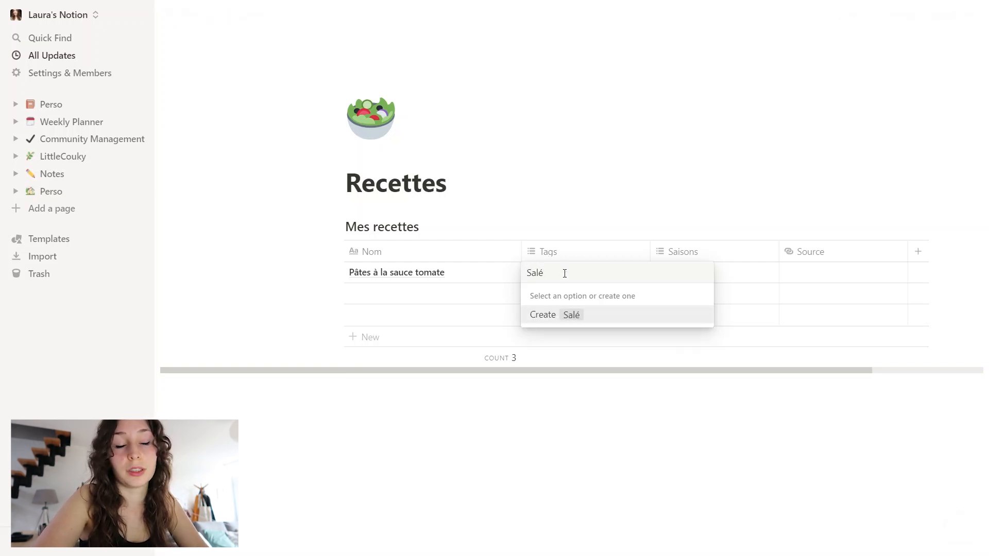
key(Return)
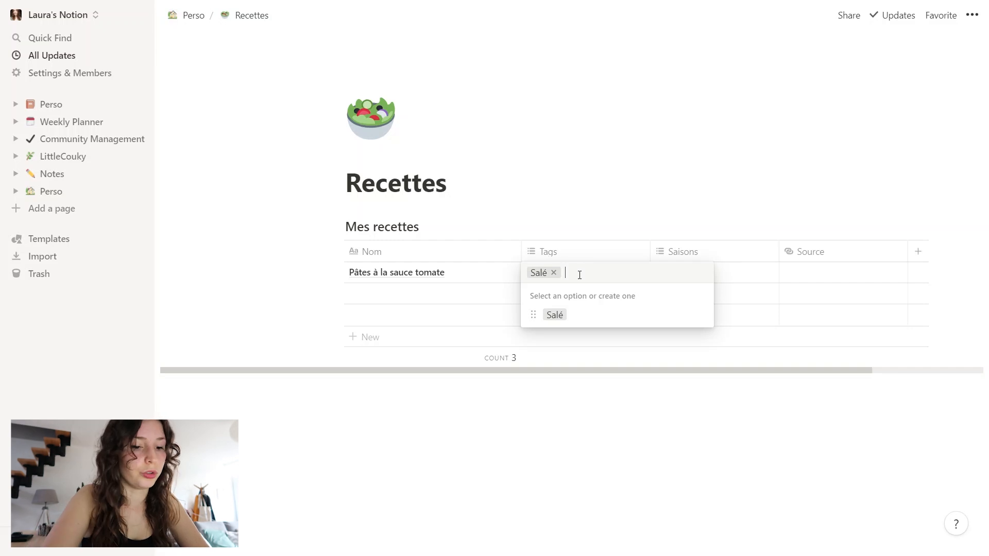
text(Flemme)
key(Return)
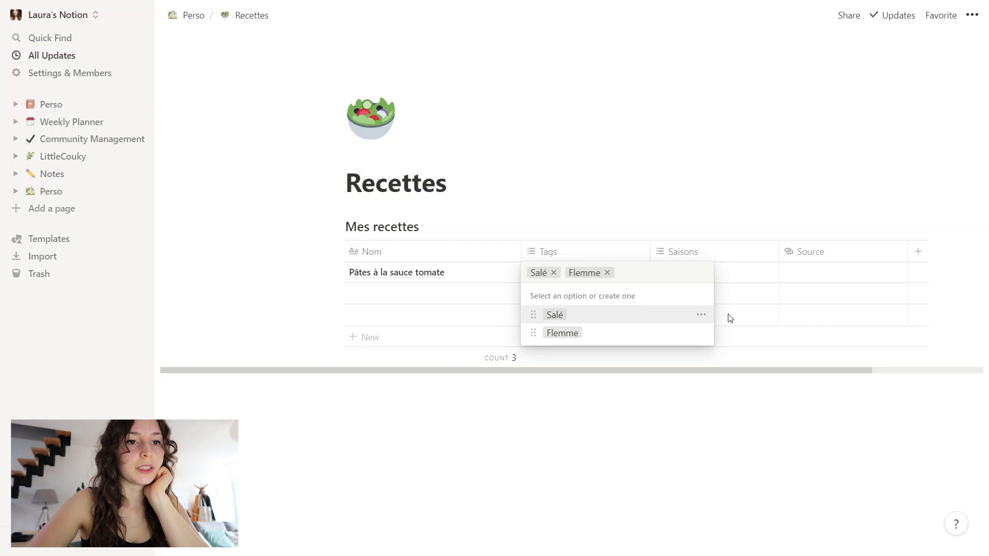
Colour the Salé tag green and the Flemme tag orange.
click(702, 316)
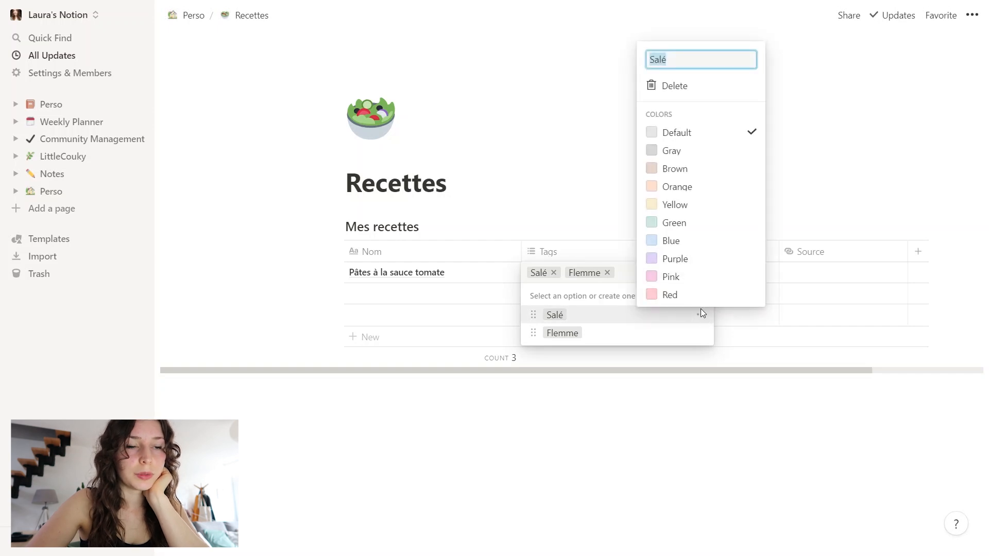
click(689, 228)
click(703, 338)
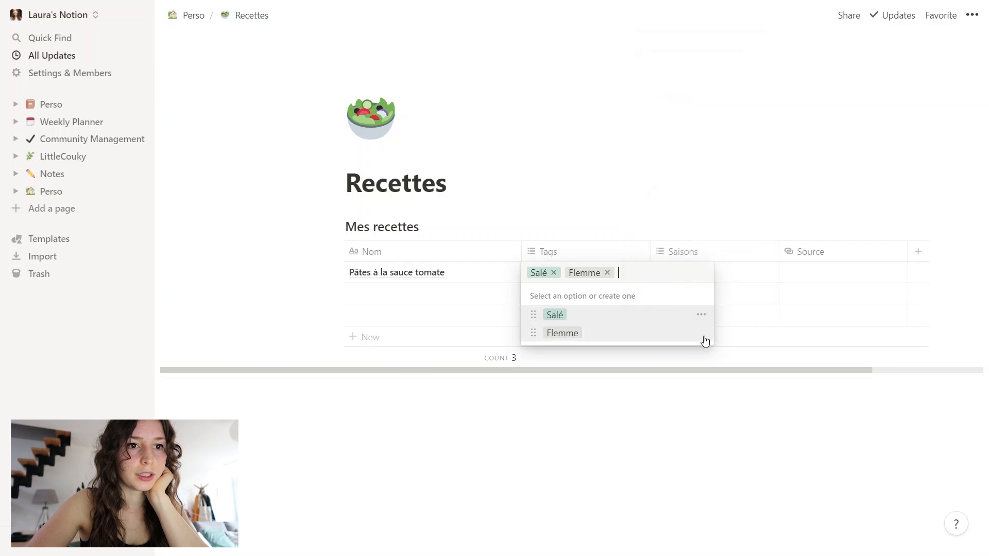
click(702, 333)
click(677, 205)
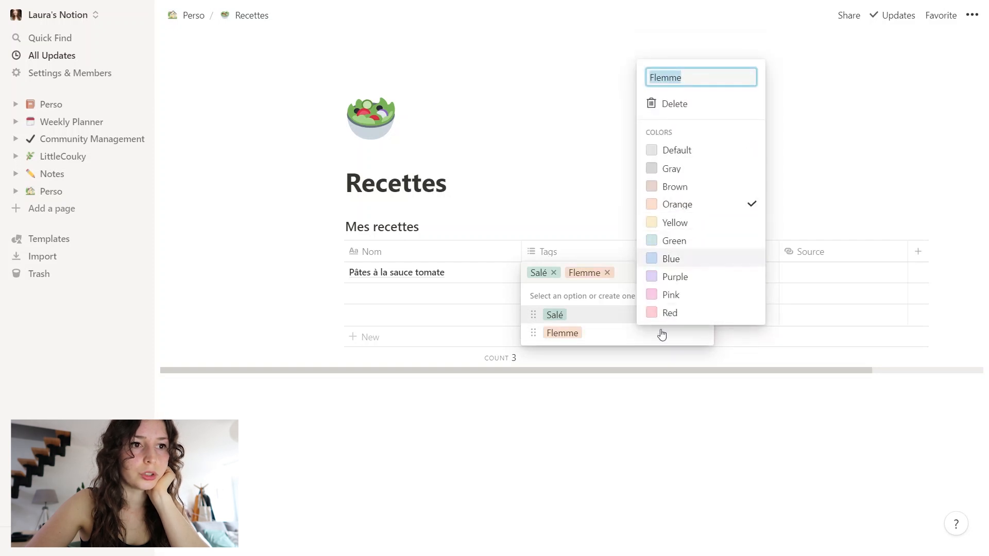
key(Escape)
key(Escape)
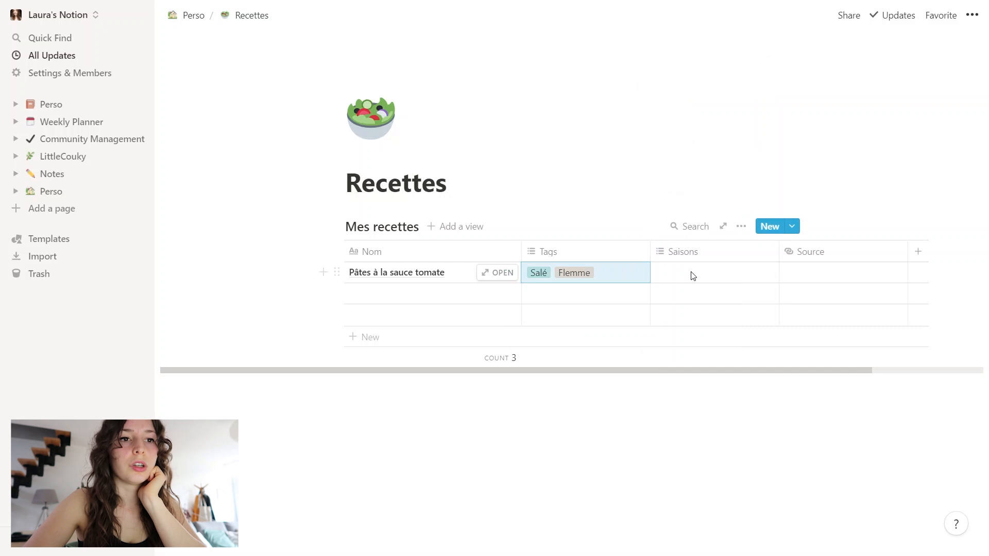
Create the seasons "Printemps" and "Eté" and assign both to the Pâtes à la sauce tomate recipe.
click(693, 277)
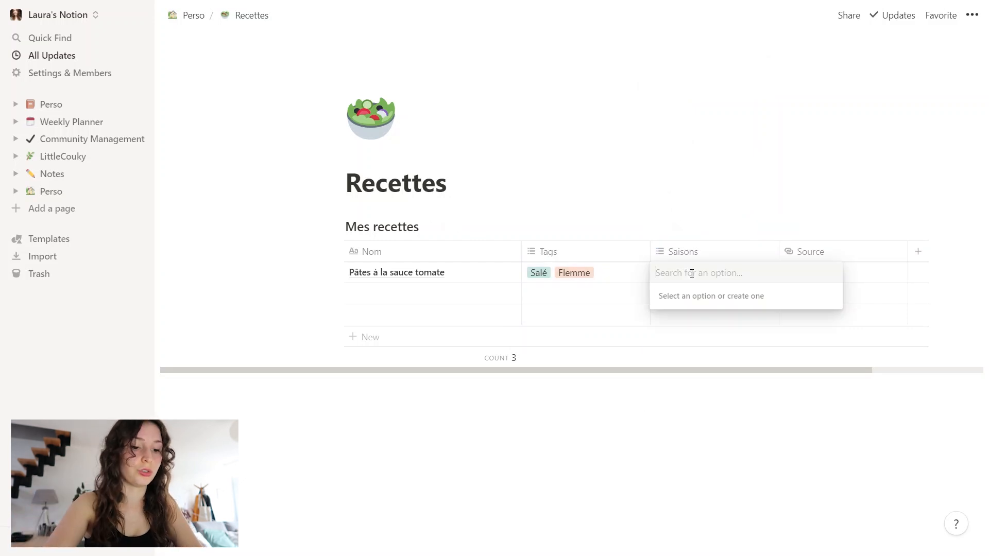
text(Printemps)
key(Return)
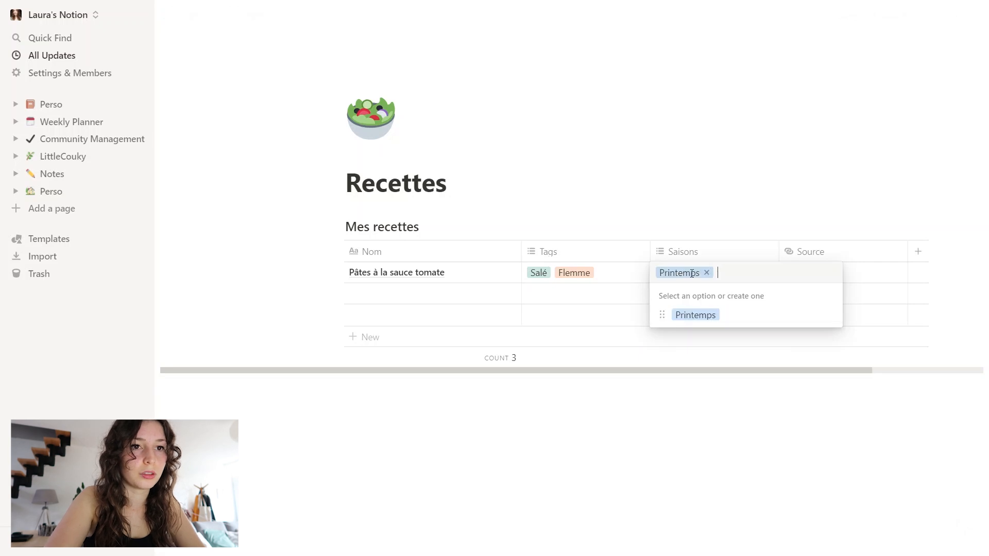
text(Eté)
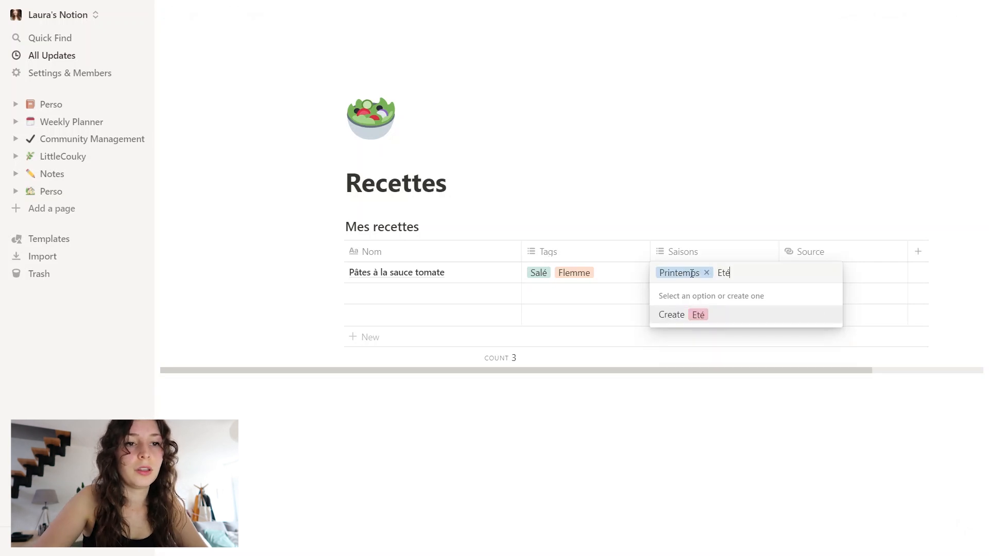
key(Return)
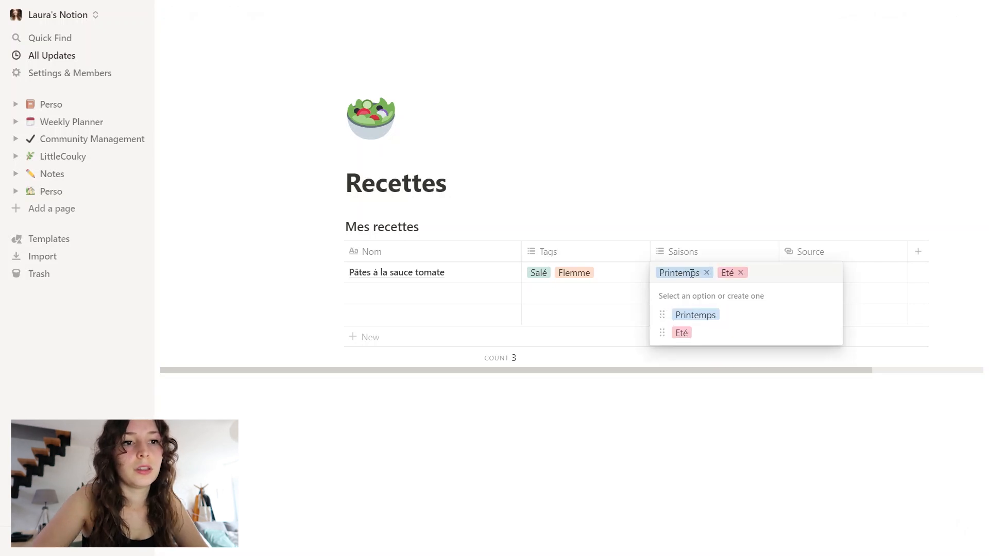
Colour the Printemps season yellow and the Eté season pink.
click(830, 319)
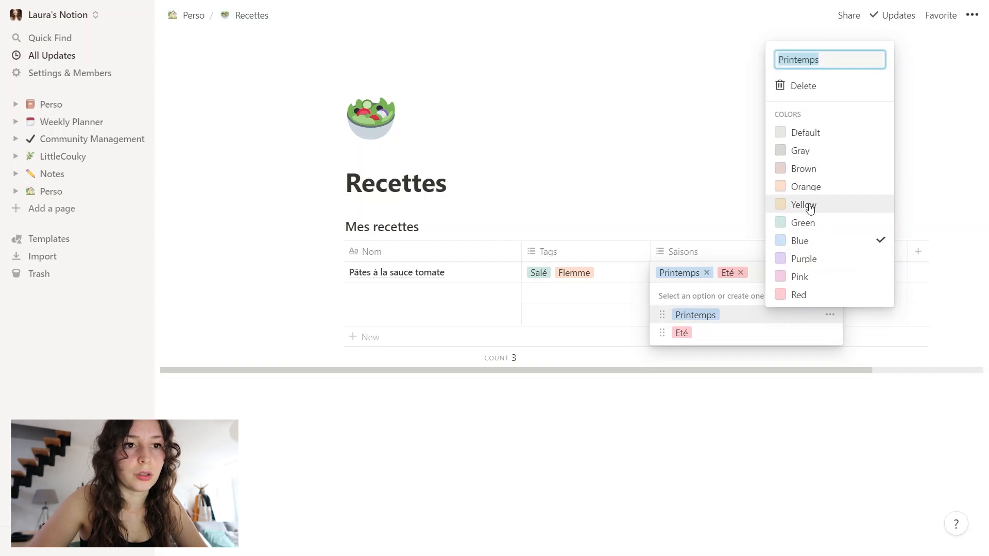
click(810, 206)
click(831, 340)
click(829, 333)
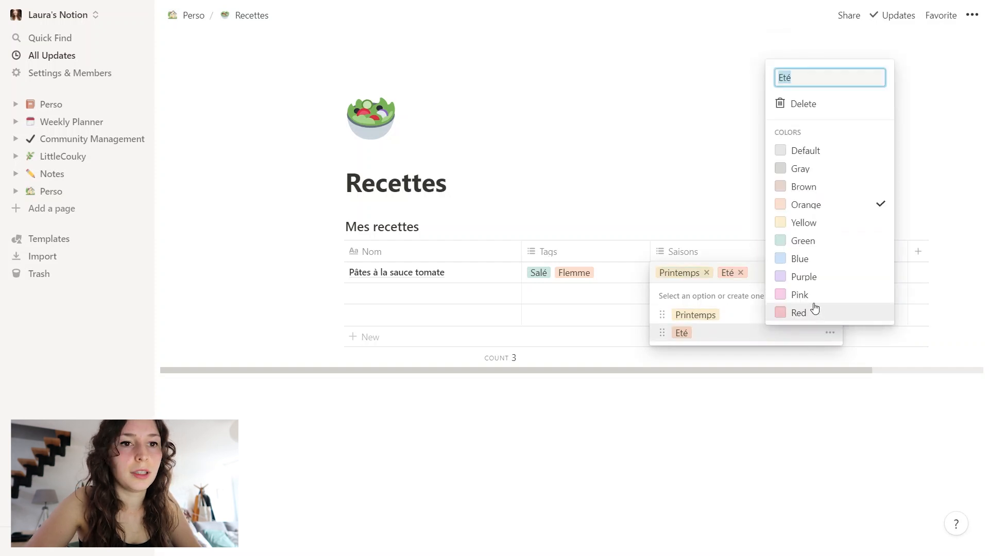
click(803, 296)
key(Escape)
key(Escape)
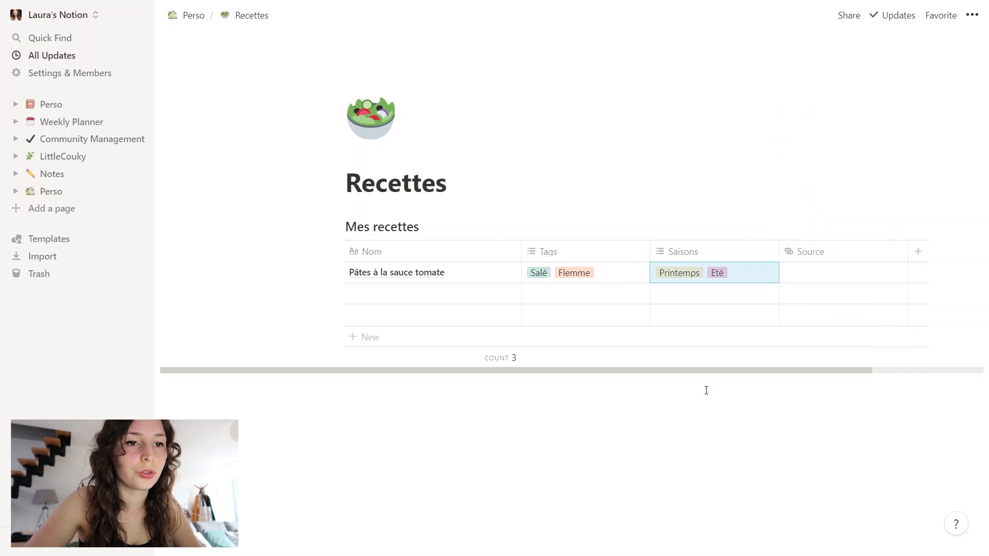
click(825, 273)
text(www.pateala)
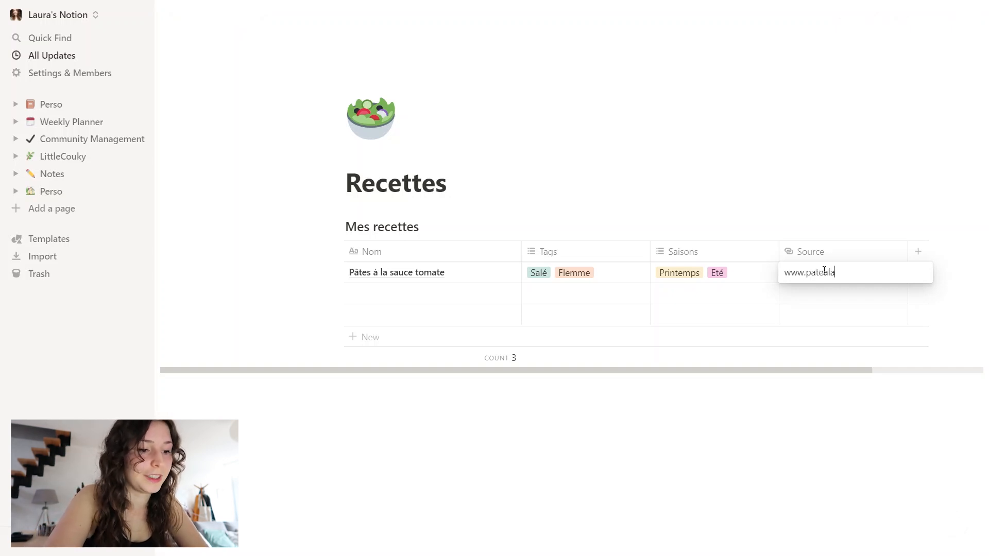
text(tomate.com)
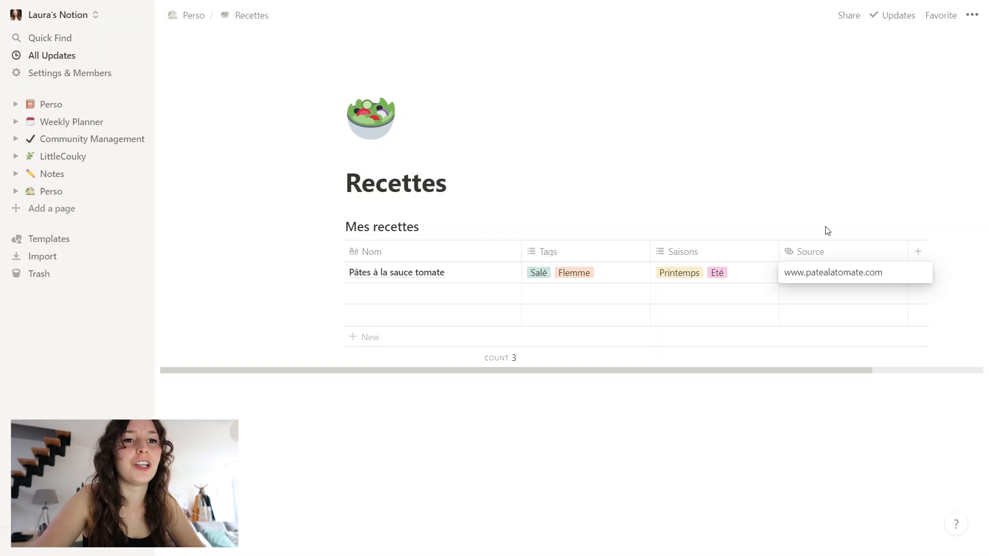
key(Return)
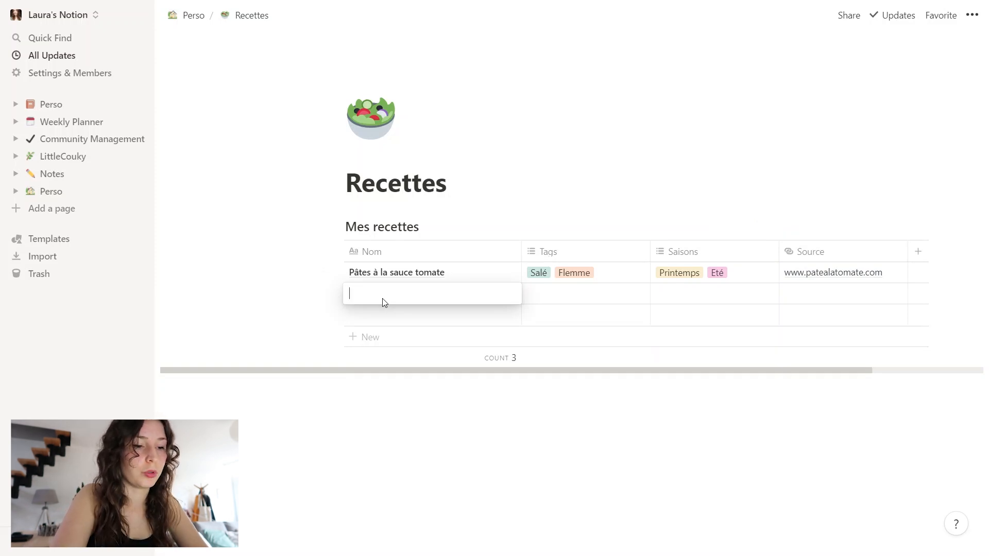
Name the recipe in the table's second row "Risotto" and assign it the Salé tag.
text(Risotto)
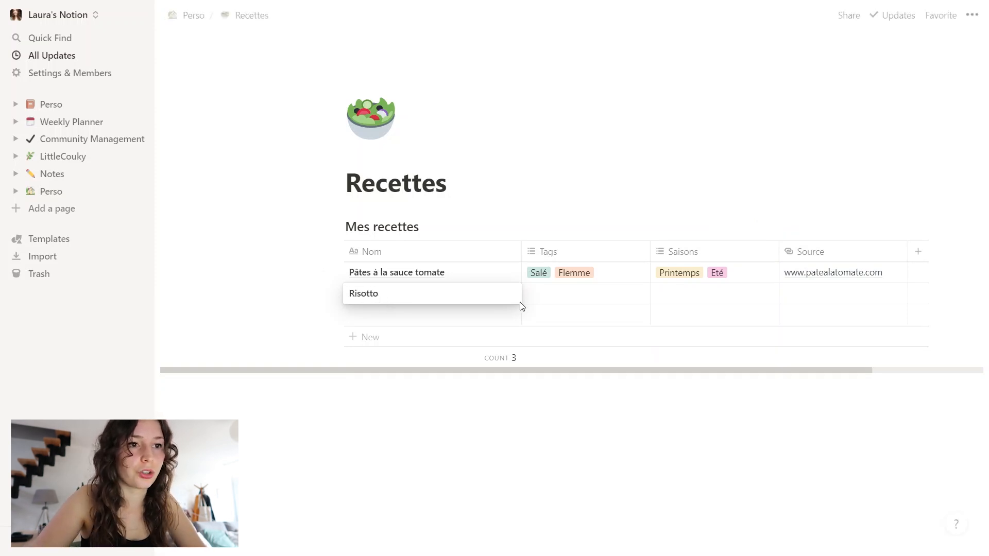
key(Return)
click(559, 293)
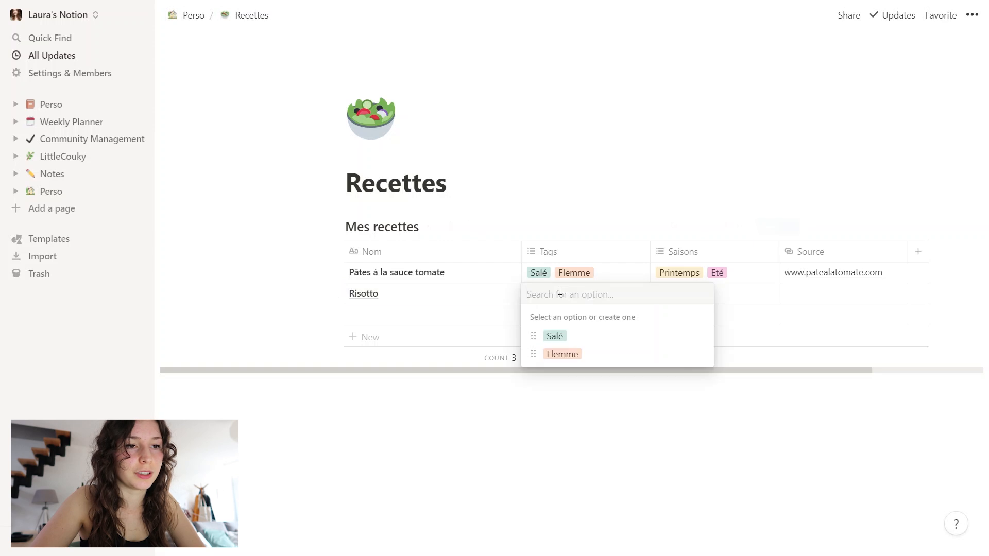
click(574, 343)
key(Escape)
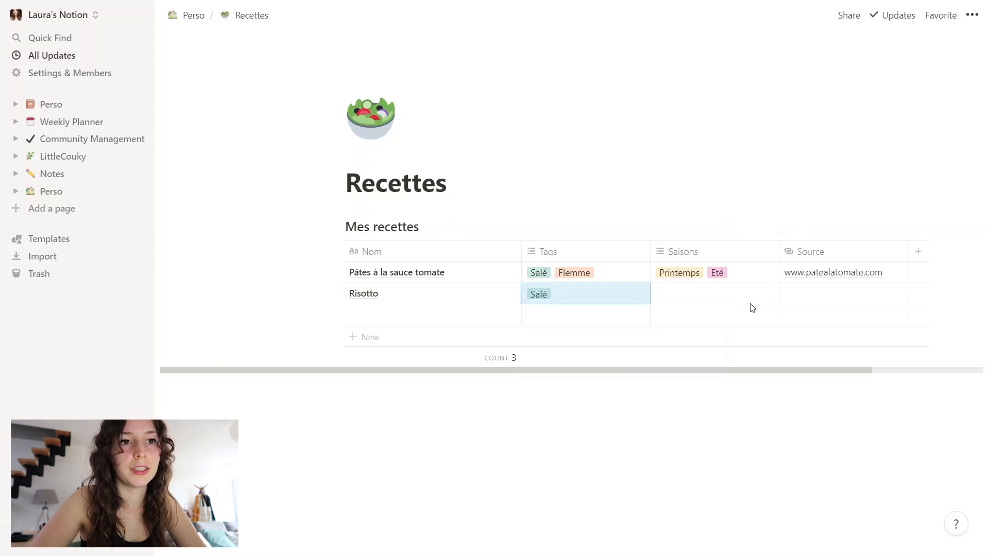
Assign the Printemps season to the Risotto recipe, plus a newly created season "Automne".
click(708, 301)
click(693, 339)
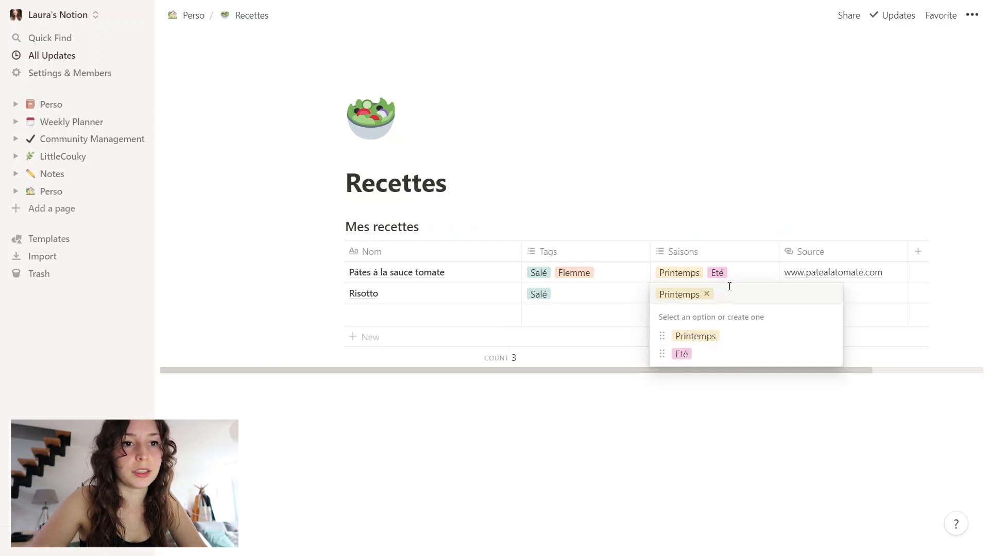
text(Automne)
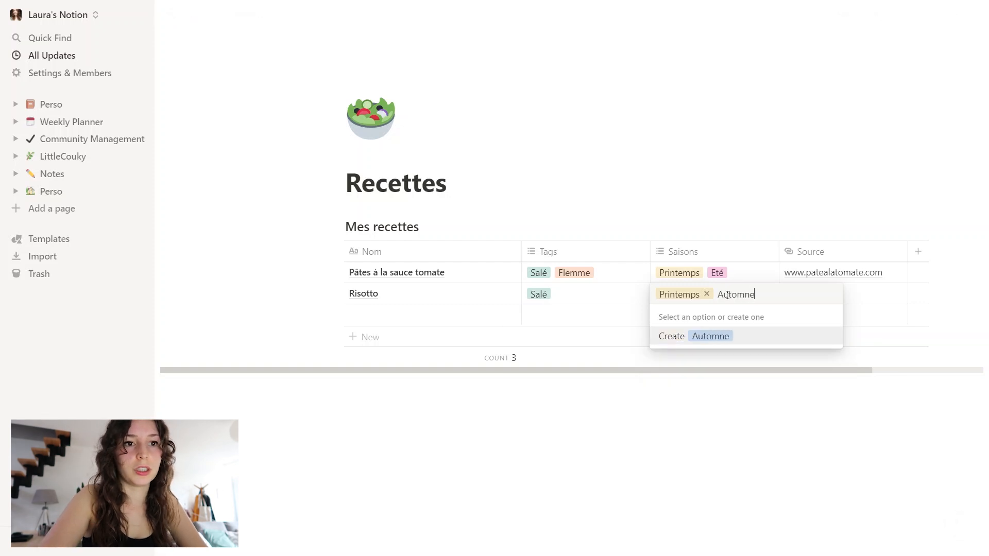
key(Return)
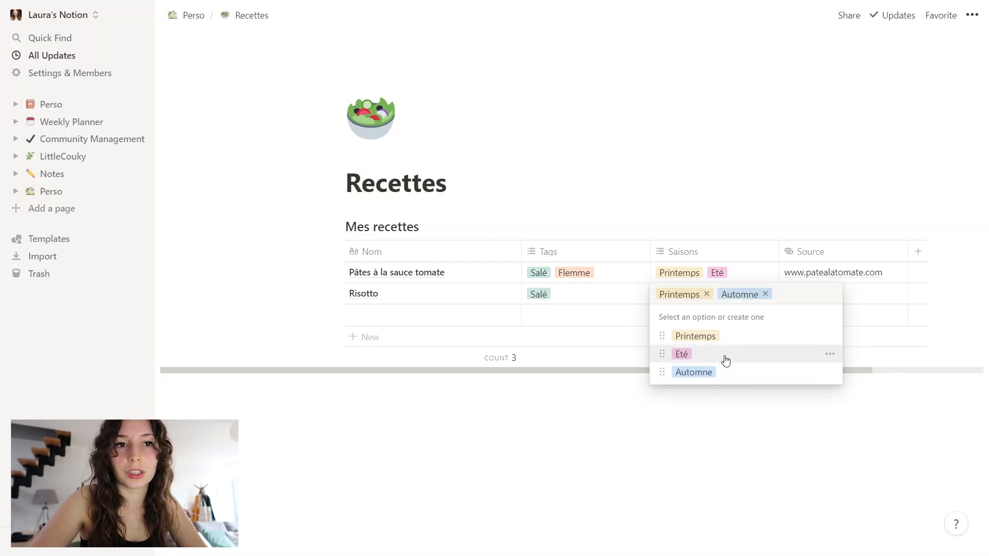
key(Escape)
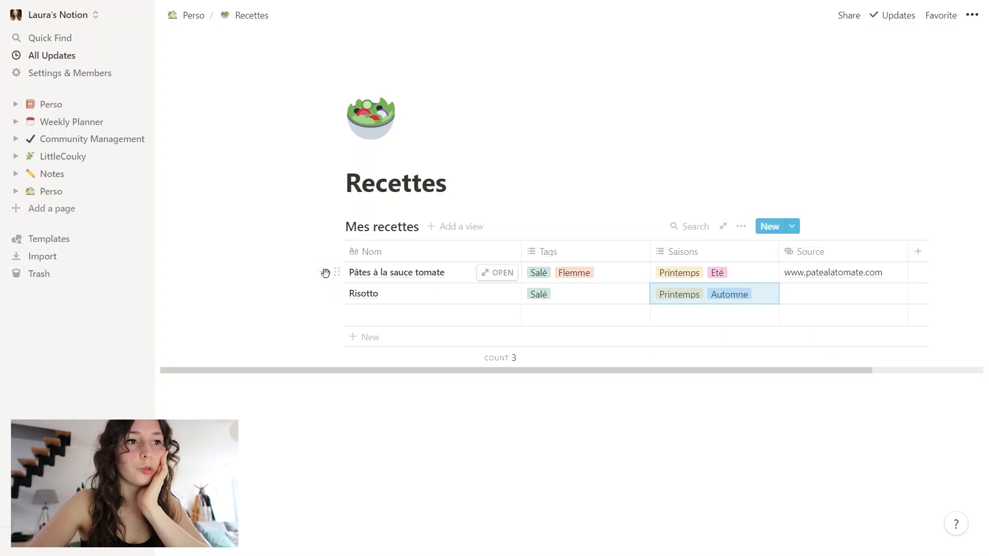
Add a Board view named "Tags" to the Mes recettes database.
click(453, 233)
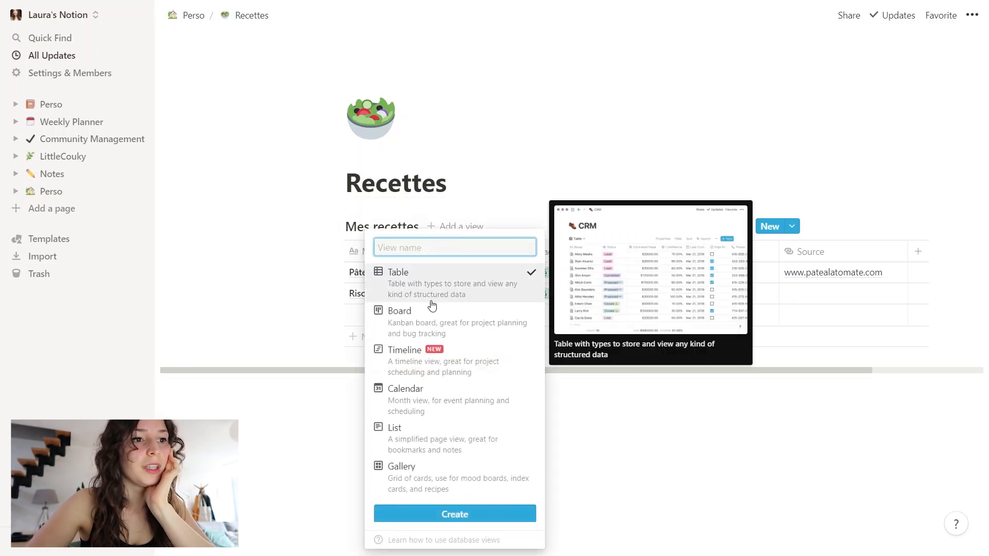
mouse_move(436, 312)
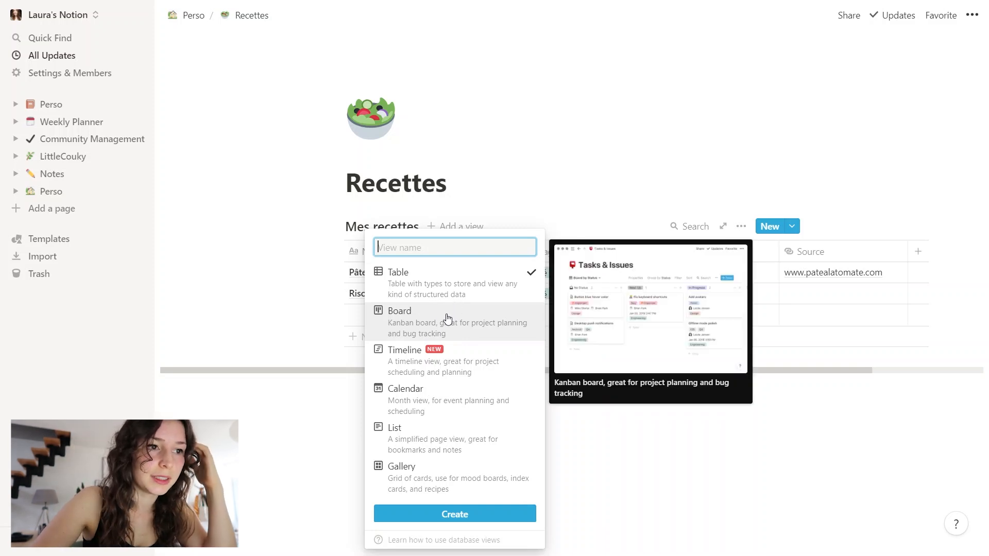
click(444, 322)
text(Ta)
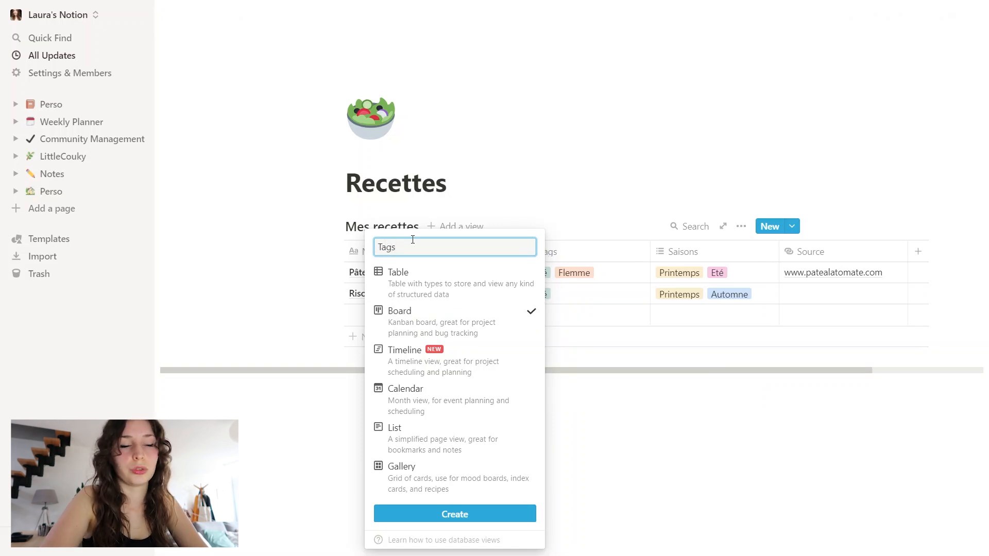
text(gs)
key(Return)
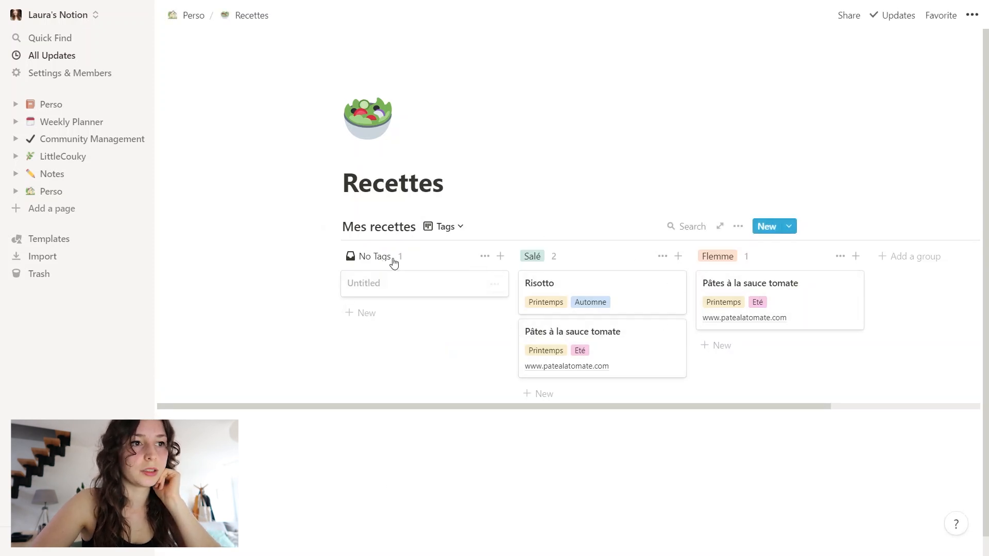
Hide the No Tags column of the board and move the Risotto card from Salé to Flemme.
click(484, 256)
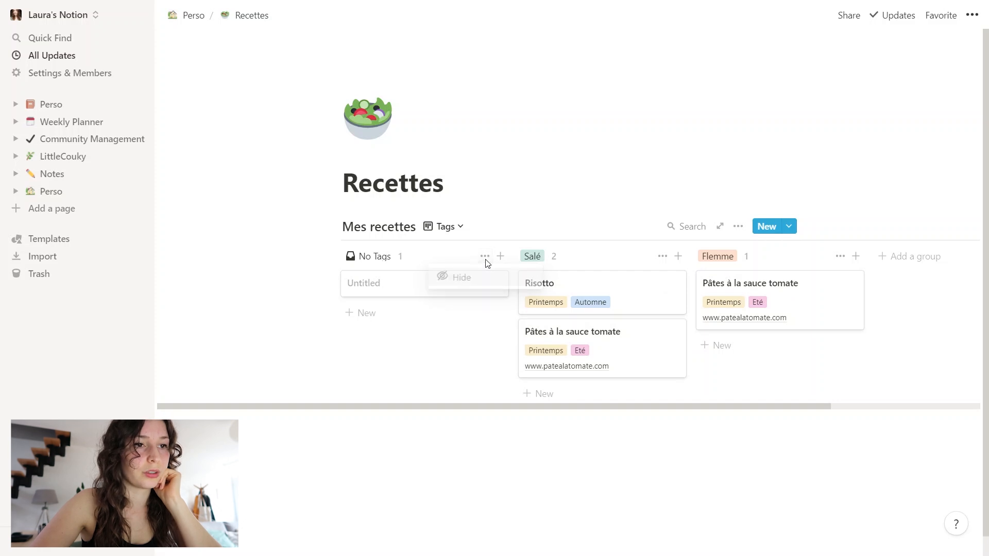
click(470, 281)
drag(469, 287, 669, 329)
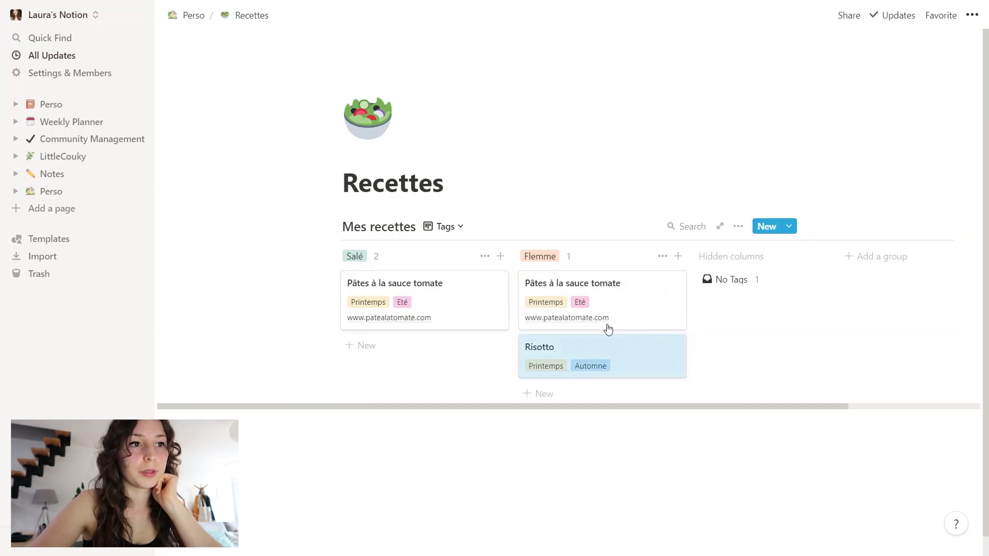
Add another Board view named "Saisons" to the Mes recettes database.
click(451, 231)
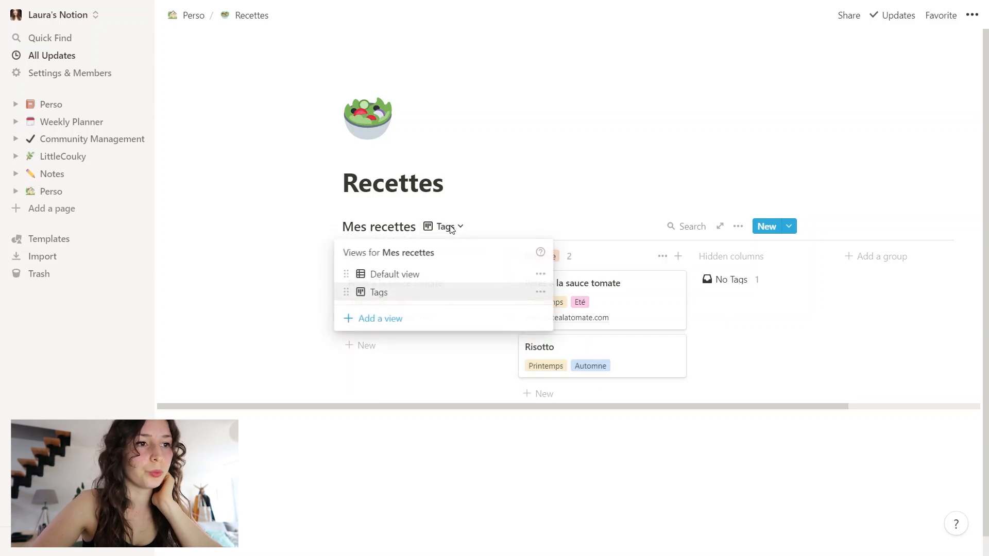
click(391, 320)
text(Sa)
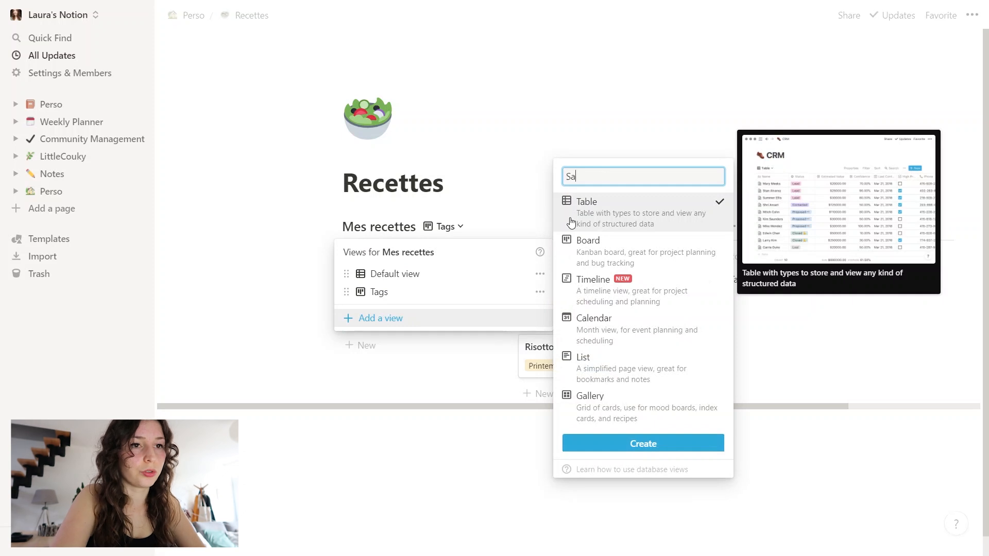
text(isons)
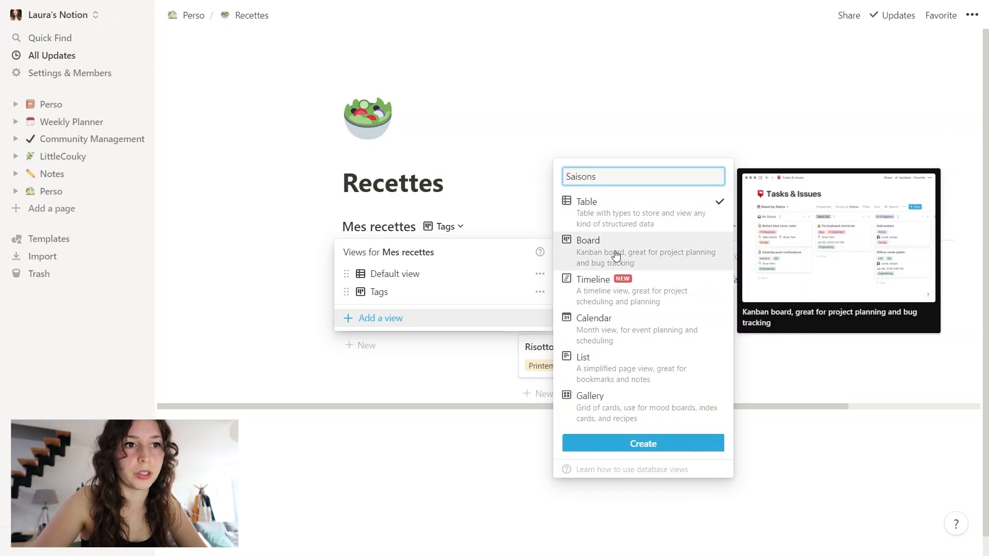
click(639, 252)
click(644, 444)
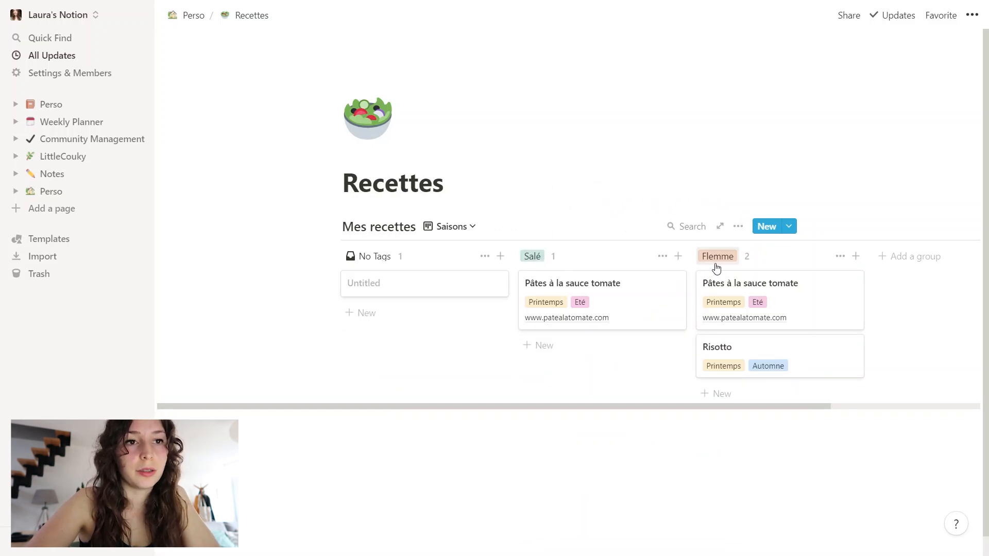
Group the new board by the Saisons property and hide its No Saisons column.
click(738, 227)
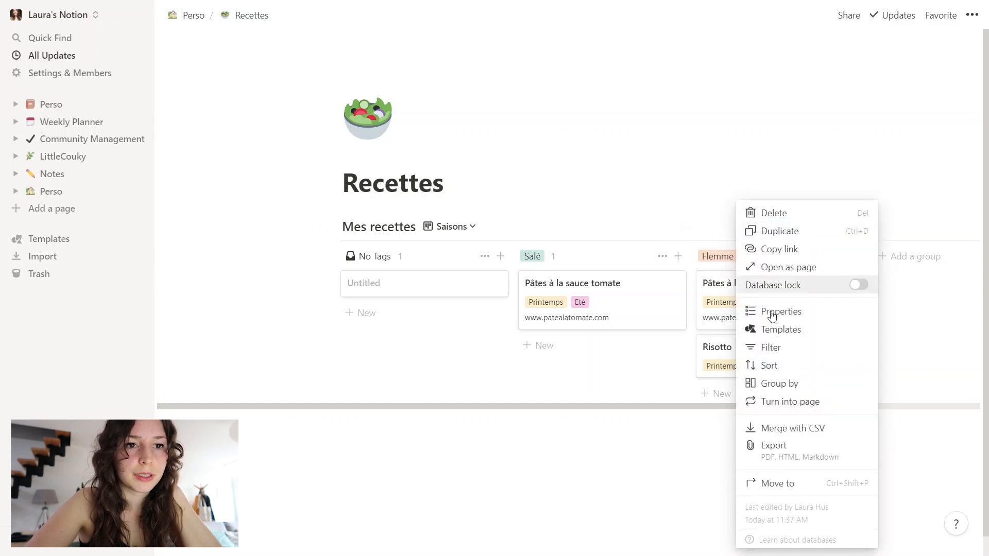
click(787, 391)
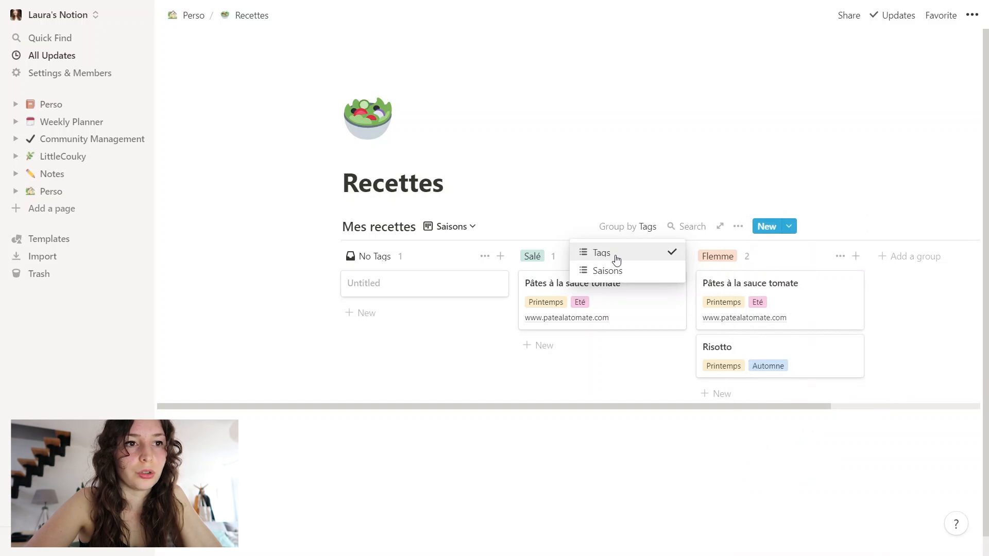
click(613, 271)
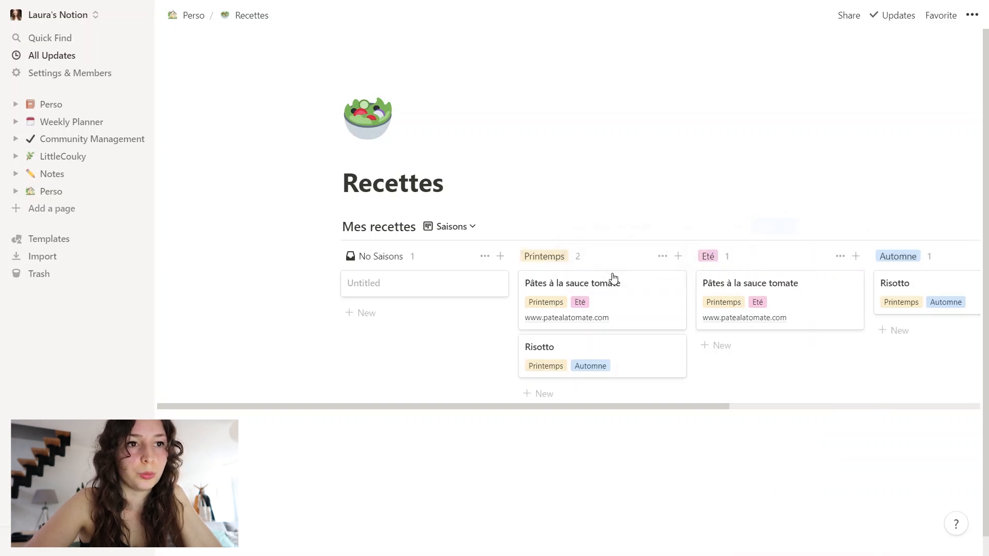
click(484, 257)
click(487, 279)
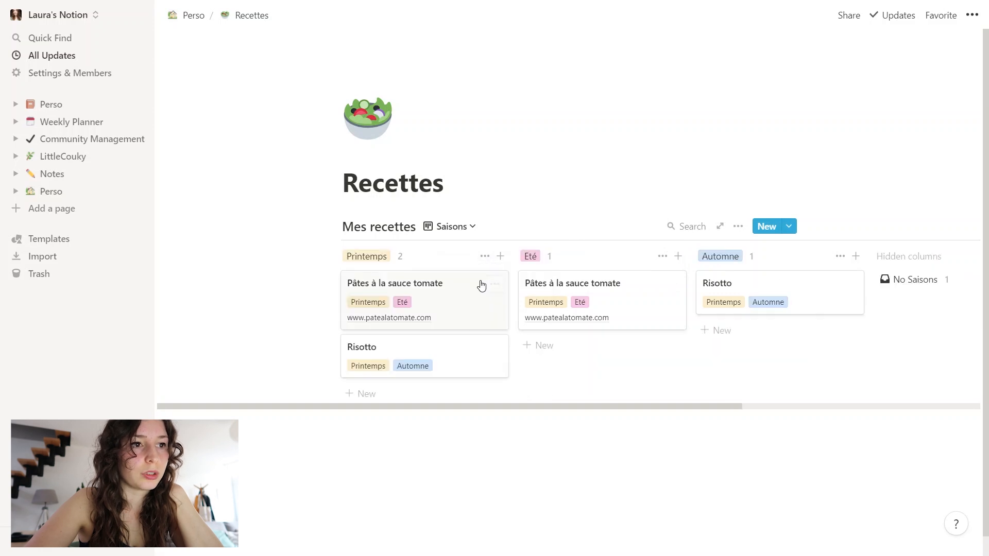
Add a group named "Hiver" to the Saisons board of the Mes recettes database.
drag(478, 411, 527, 398)
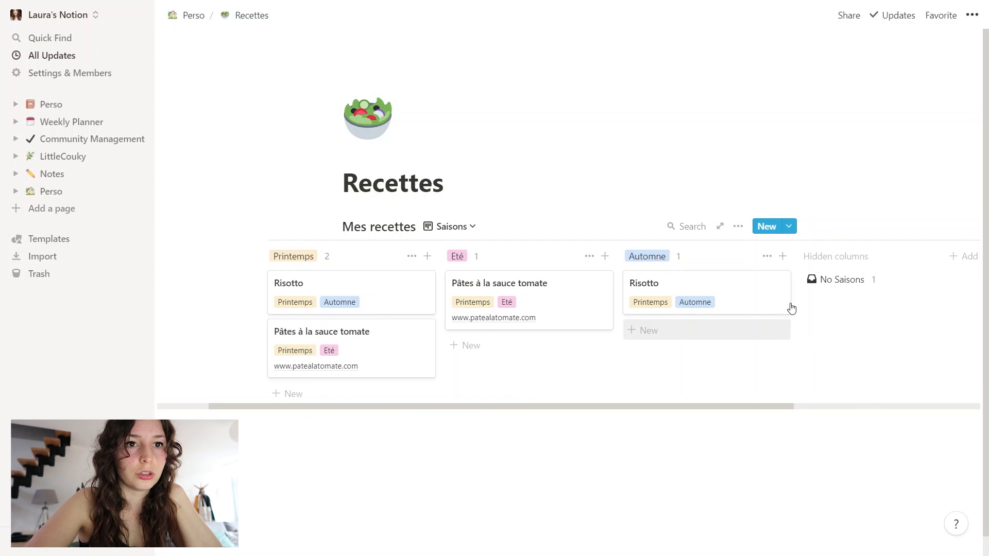
drag(707, 406, 796, 399)
click(846, 257)
text(Hiver)
key(Return)
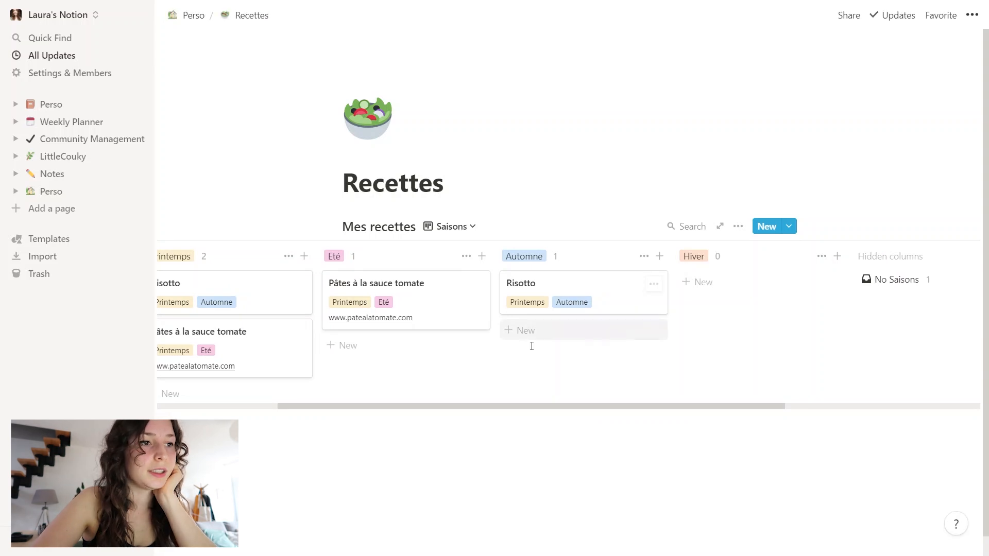
Move the Pâtes à la sauce tomate card from the Printemps column to the Hiver column.
drag(330, 406, 302, 401)
drag(299, 336, 814, 284)
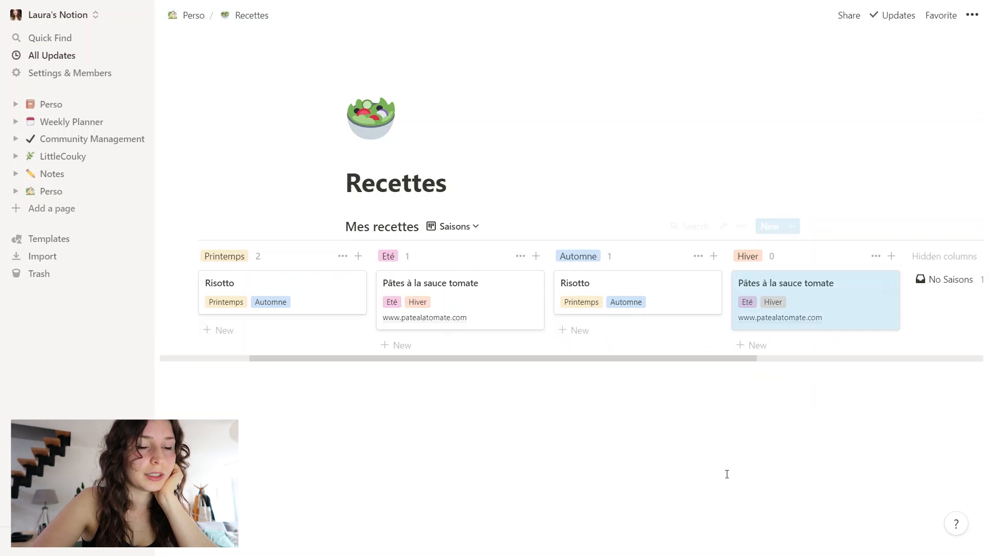
drag(537, 360, 482, 367)
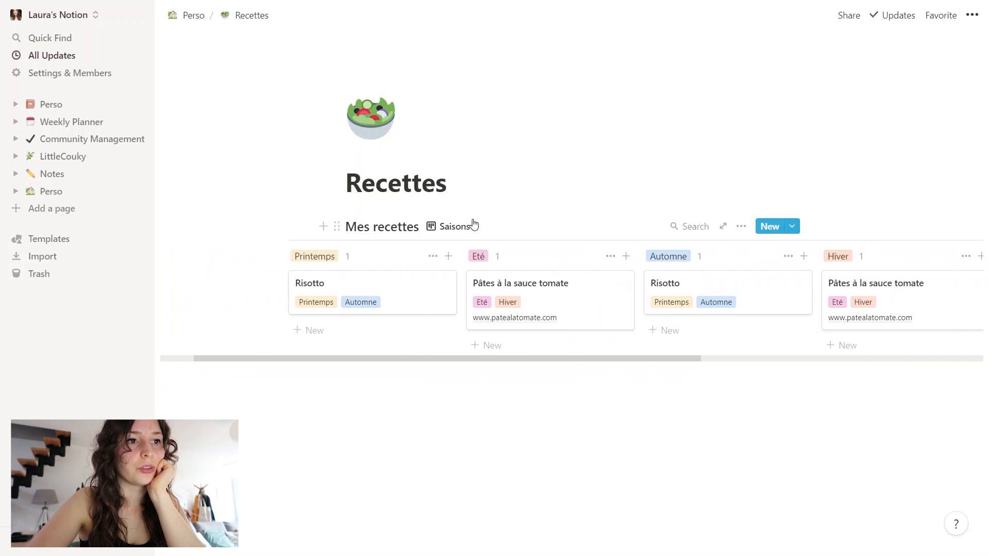
View the Tags board of Mes recettes and return to the default table view.
click(464, 228)
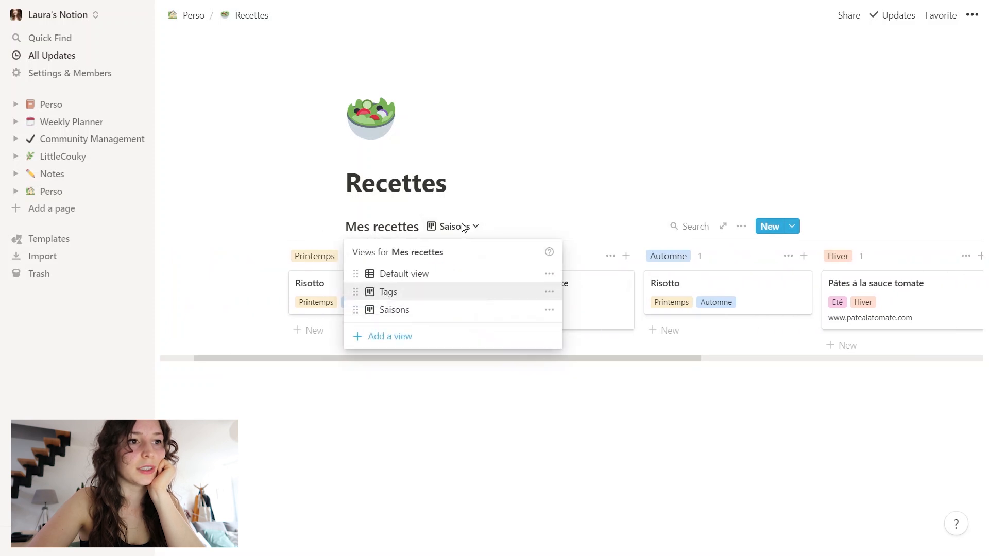
click(415, 292)
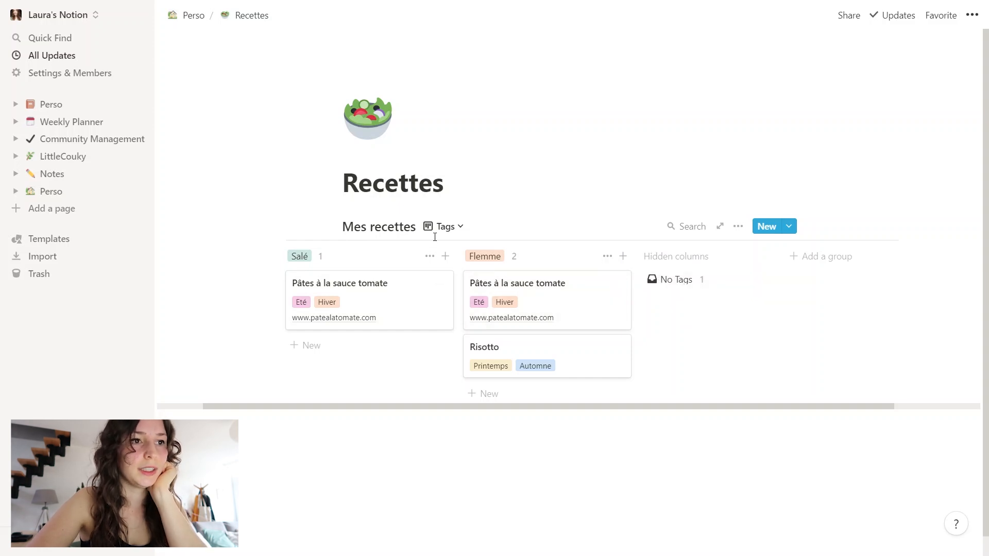
click(453, 225)
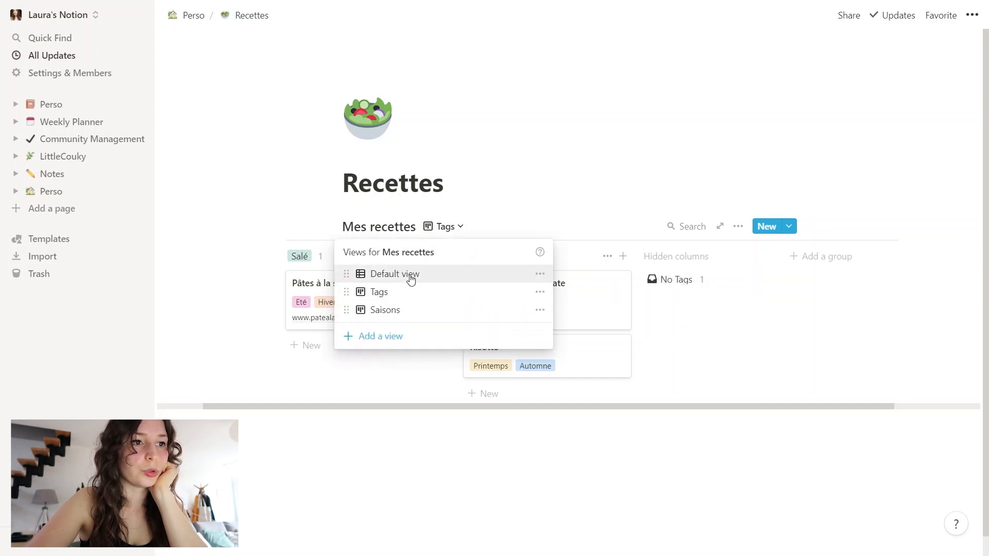
click(411, 274)
Rename the database's default table view as "Liste".
click(481, 227)
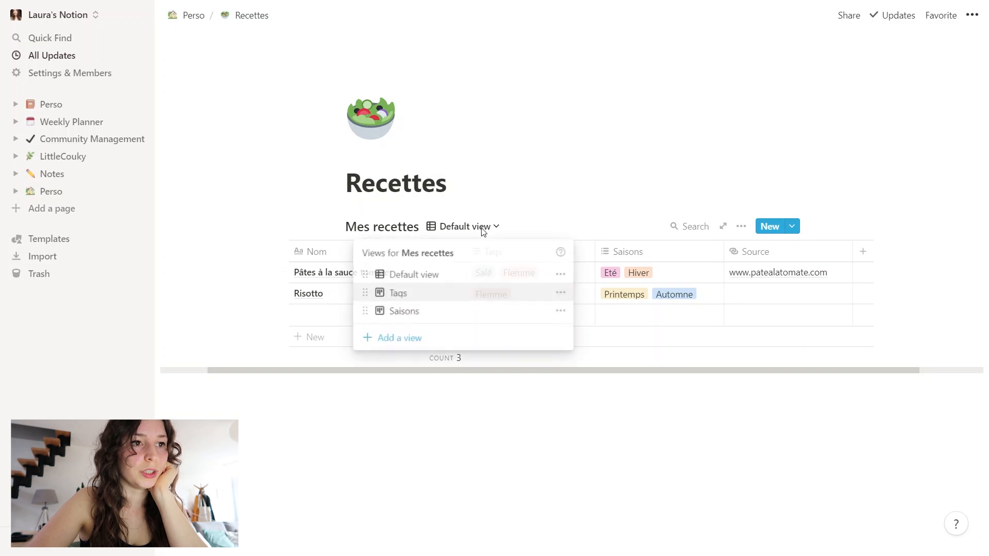
click(567, 278)
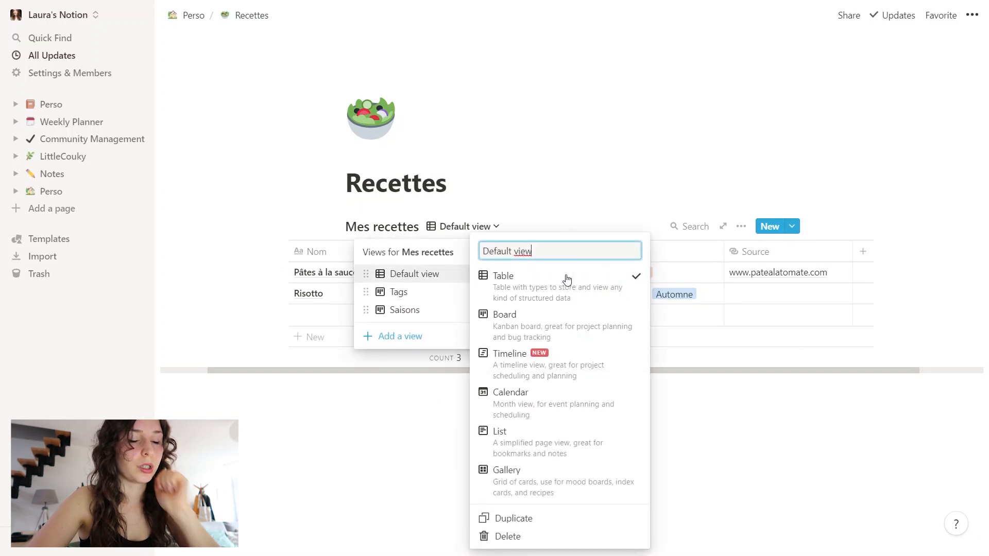
text(Li)
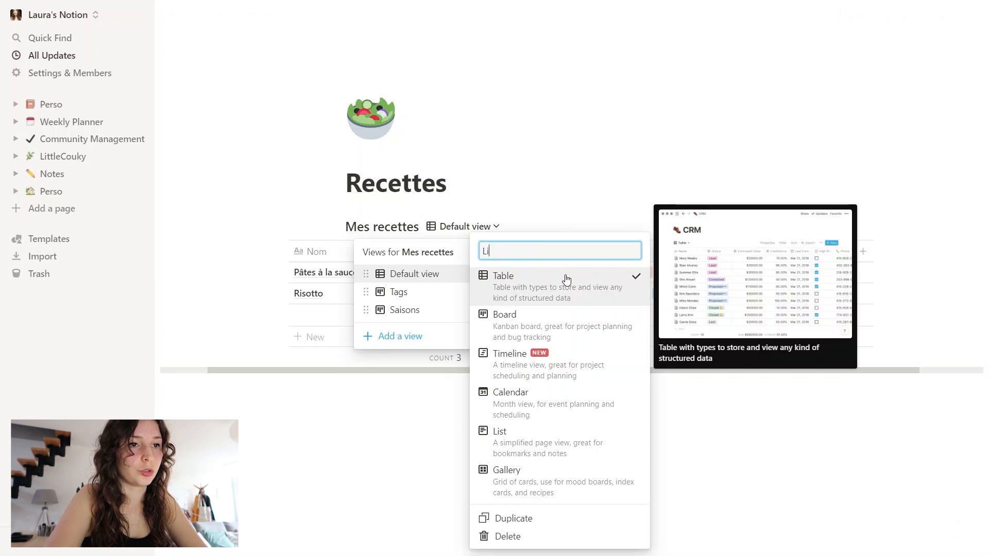
text(ste)
key(Return)
click(457, 227)
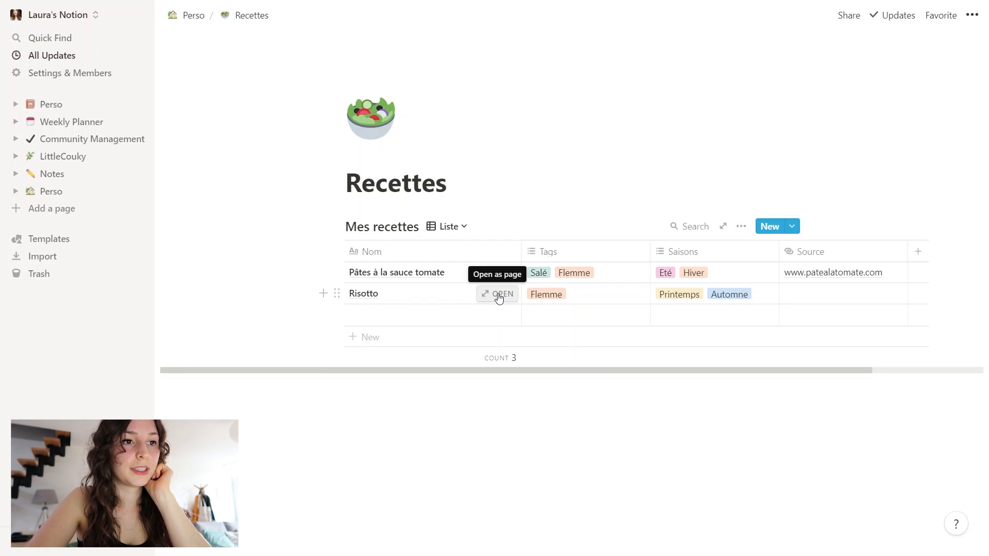
Open the Risotto recipe page and add a Heading 2 reading "Ingrédients" to its body.
click(481, 302)
click(327, 325)
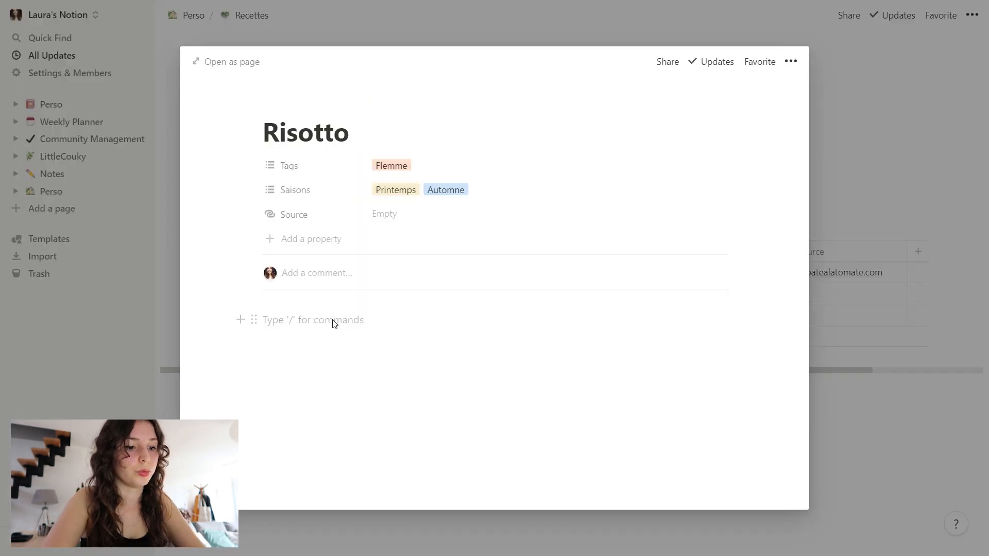
text(/hea)
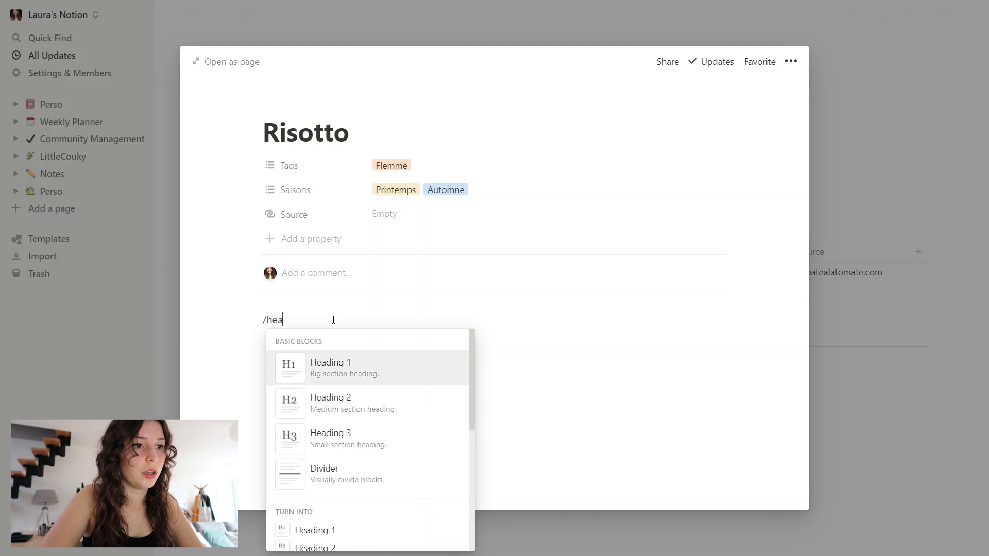
key(Down)
key(Return)
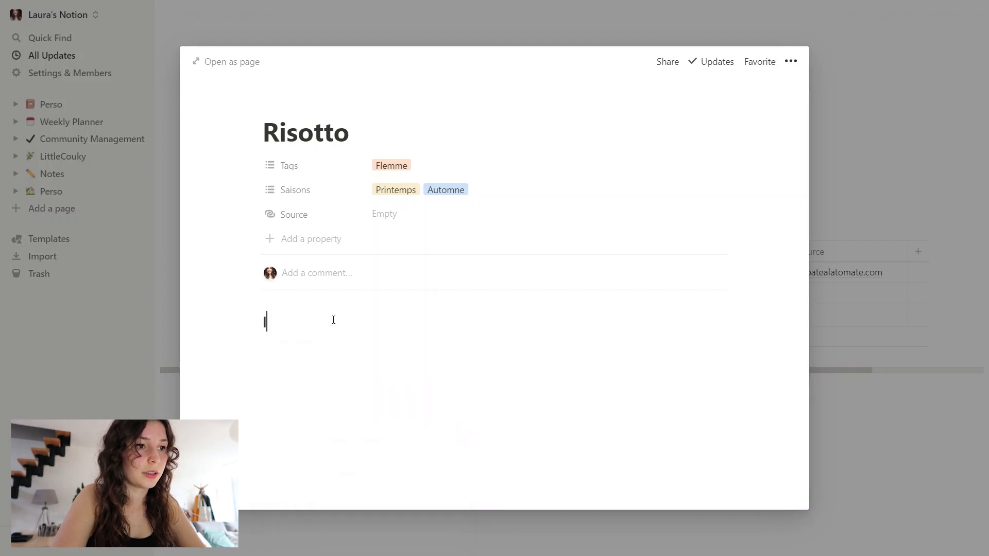
text(Ingrédients)
key(Return)
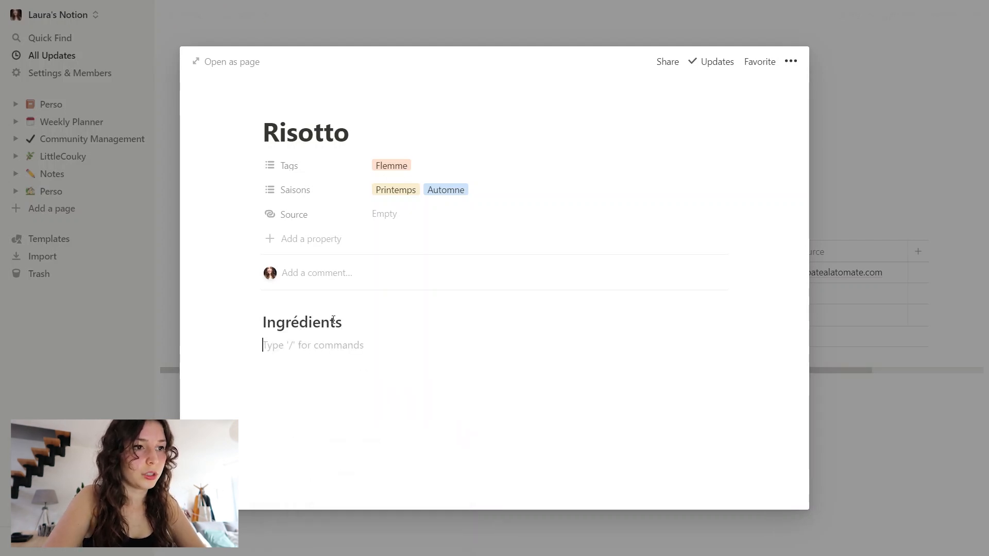
Add a to-do list with the items "Riz" and "Champignons" under the Ingrédients heading.
text(/todo)
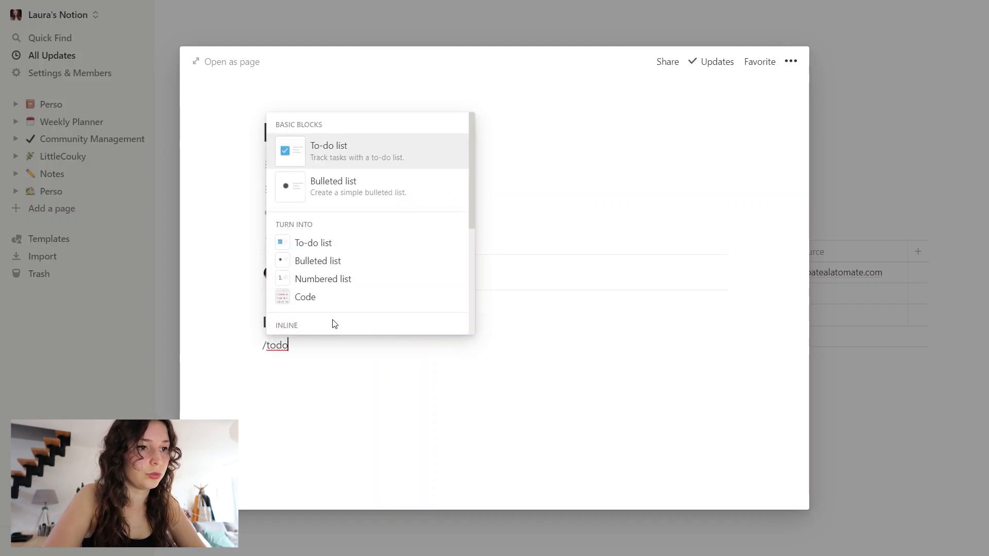
key(Return)
text(Riz)
key(Return)
text(Champignons)
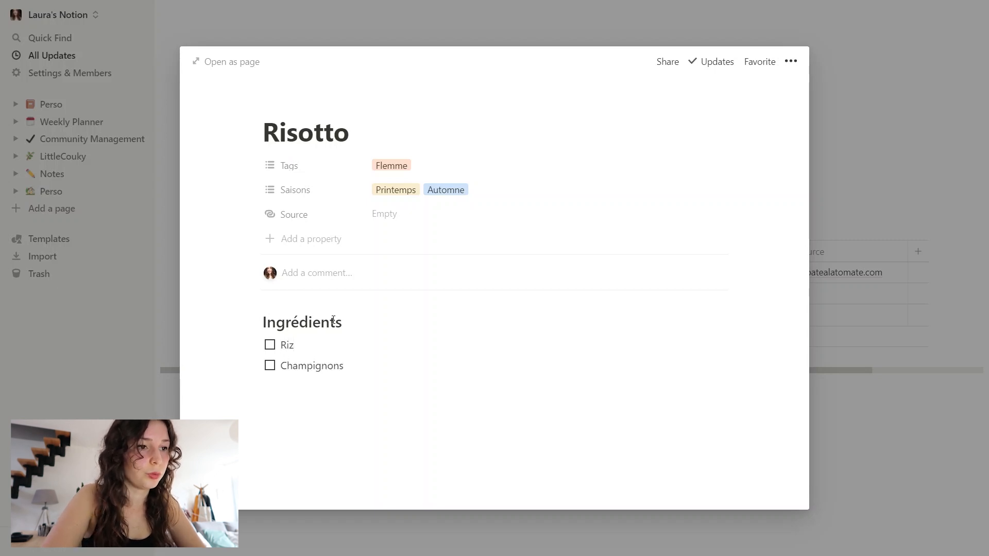
key(Return)
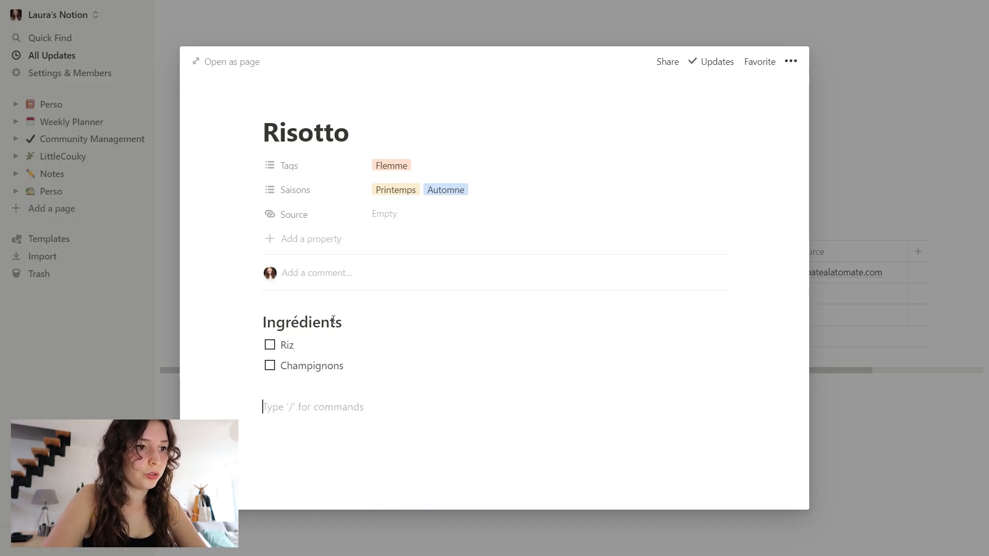
Add a Heading 2 reading "Etapes" below the ingredient list.
text(/hea)
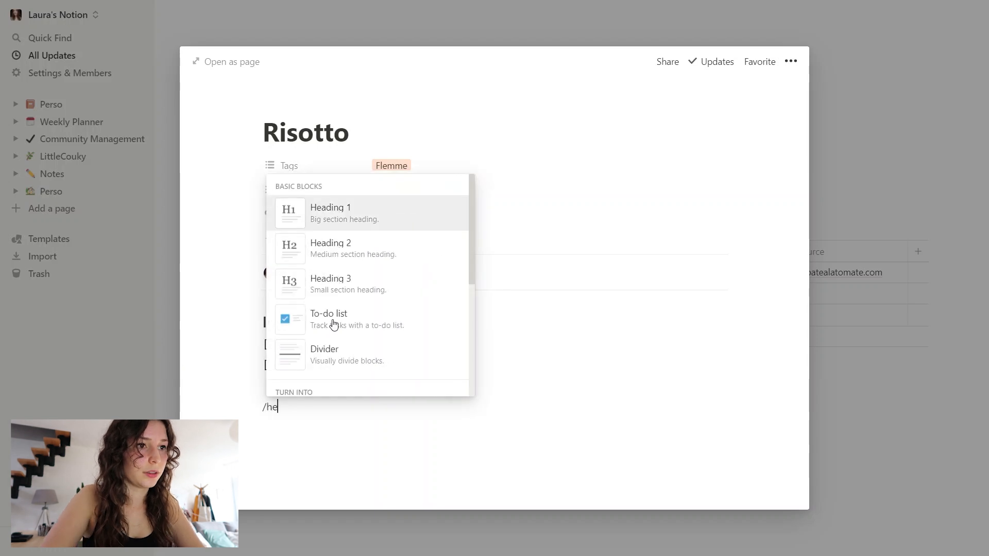
key(Return)
text(Prép)
key(BackSpace)
key(BackSpace)
key(BackSpace)
key(BackSpace)
text(Etapes)
key(Return)
Add a numbered list under Etapes with the placeholder items "bjsdgnjktngkj" and "fdgnhntkrnkl", and close the recipe page.
text(/)
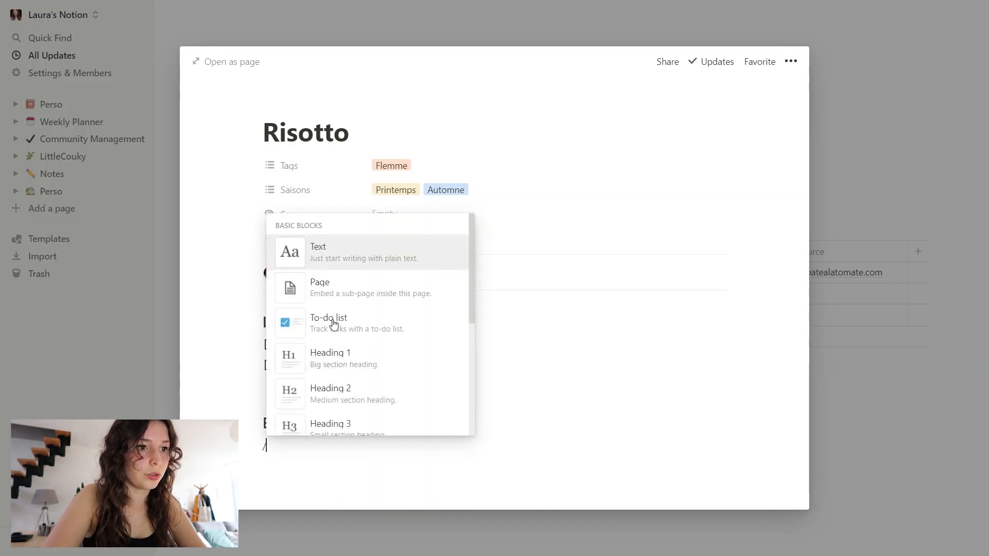
scroll(345, 335, down, 3)
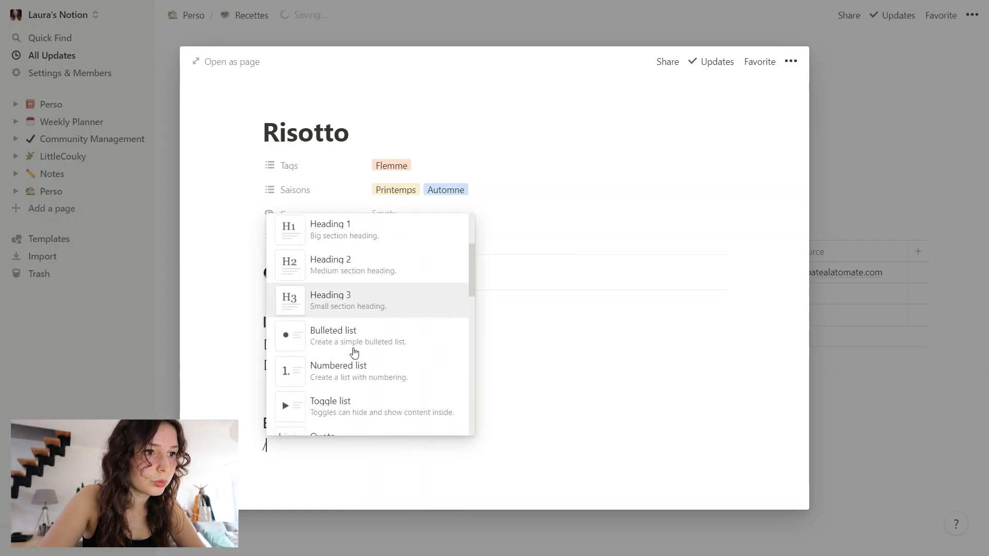
click(344, 376)
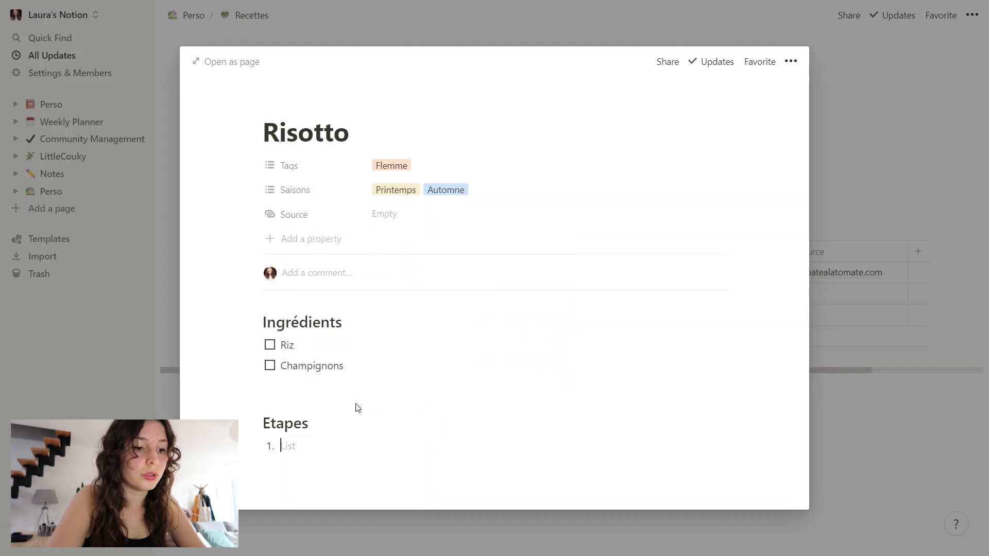
text(bjsdgnjktngkj)
key(Return)
text(fdgnhntkrnkl)
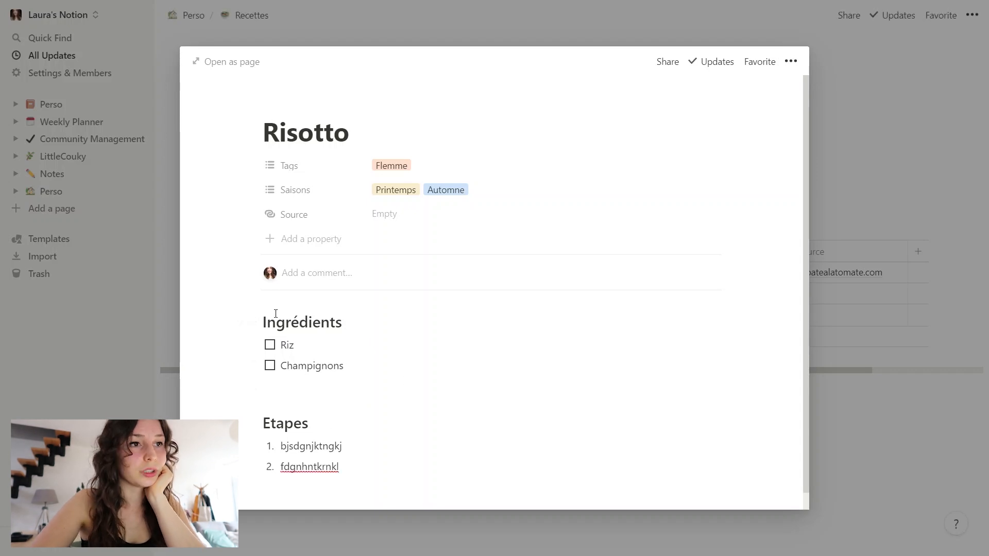
key(Escape)
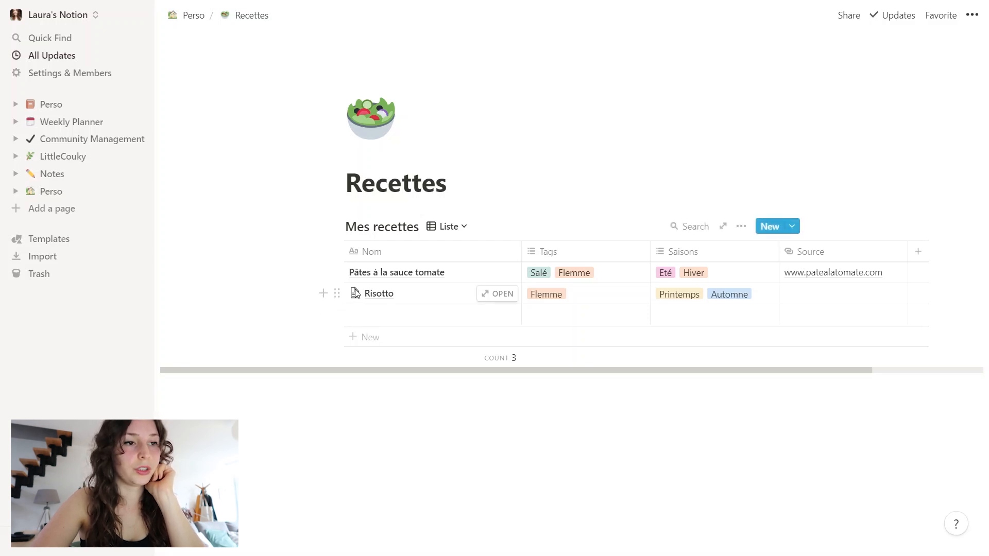
Give the Risotto page the fork and knife emoji as its icon, found by filtering for "cook", and close the page.
click(492, 296)
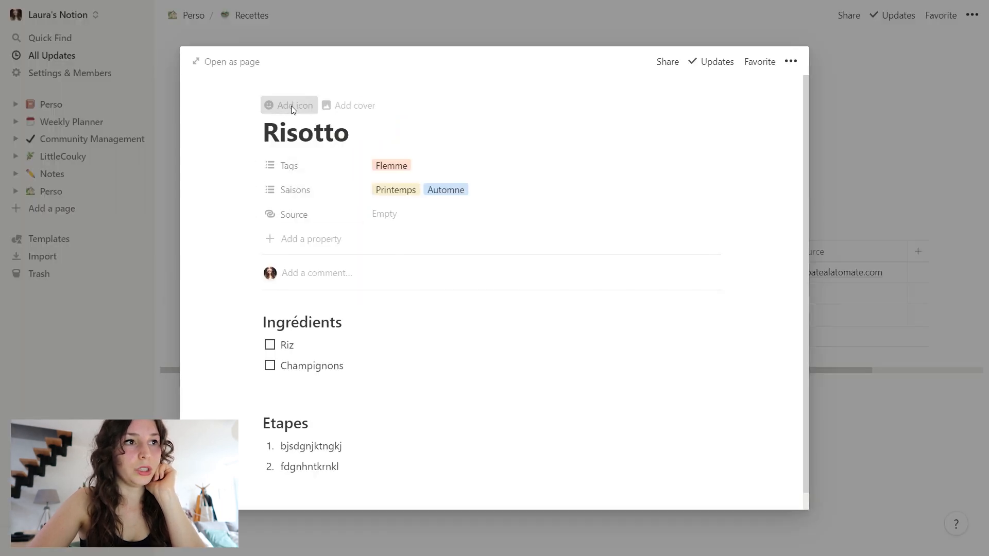
click(289, 106)
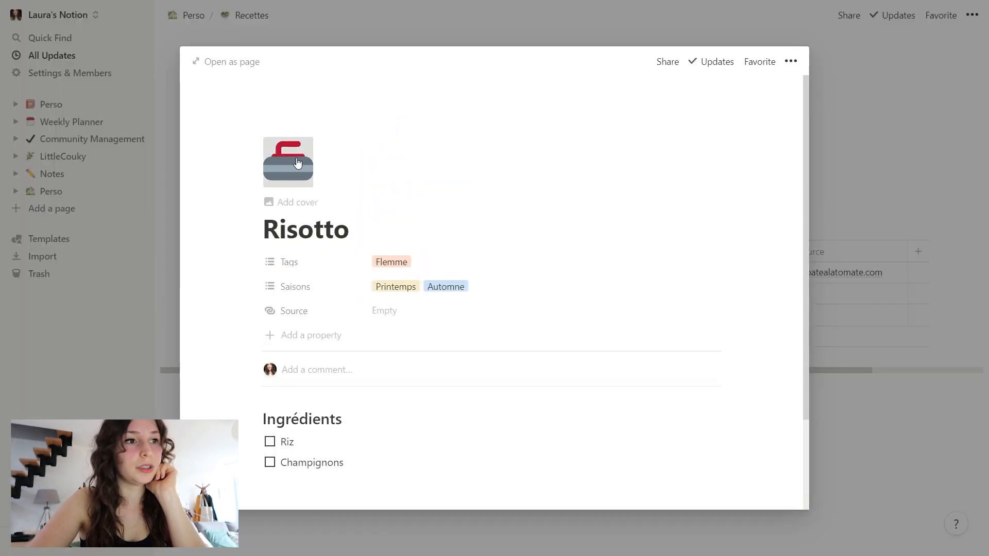
click(297, 176)
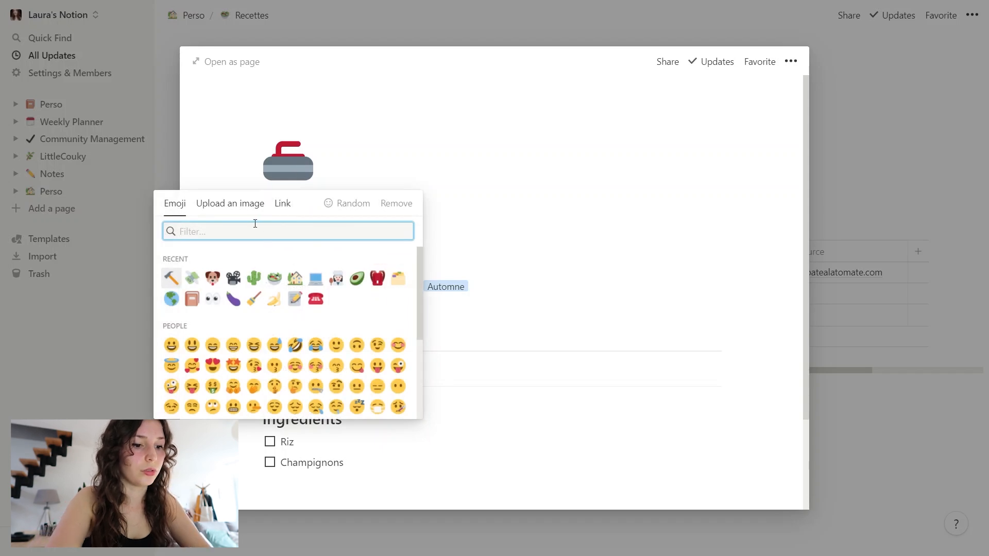
text(cook)
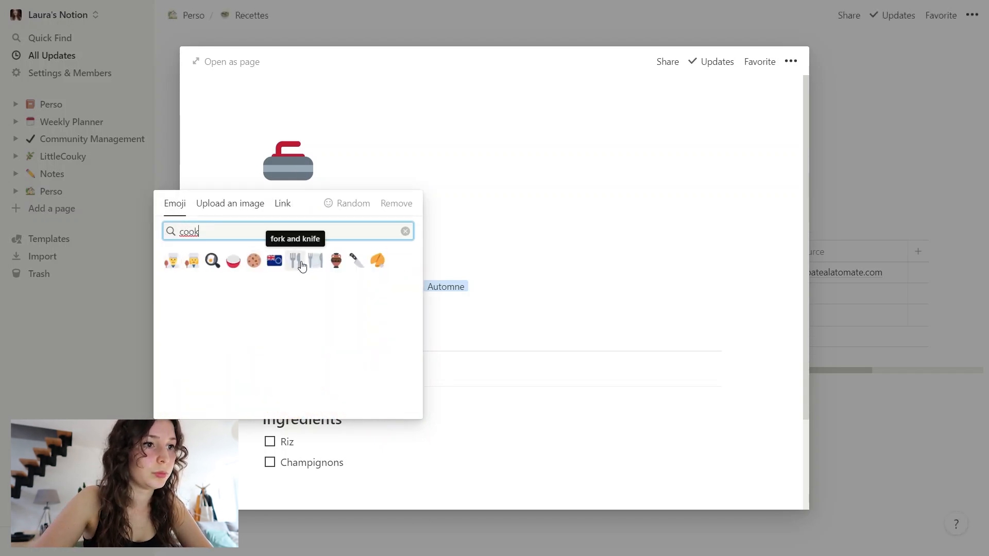
click(302, 265)
key(Escape)
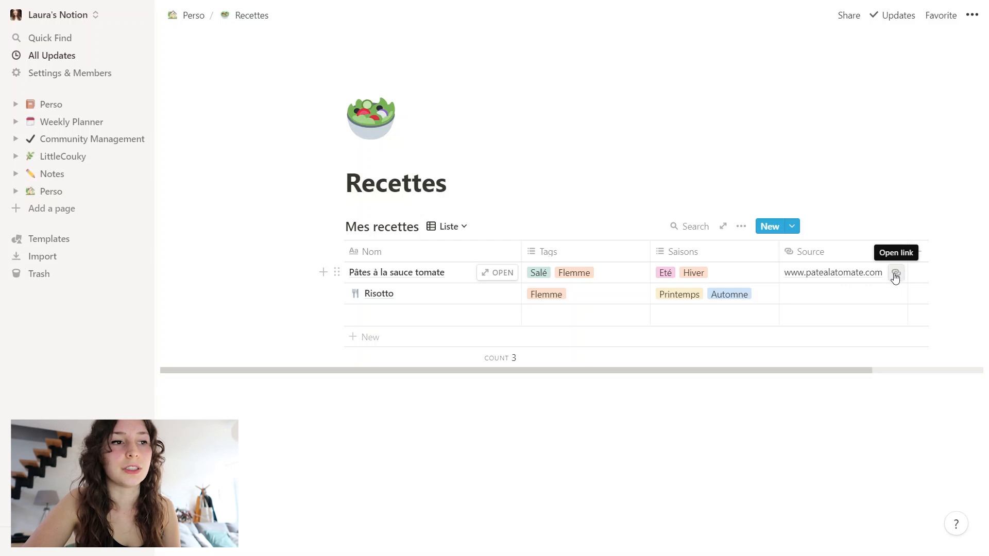
Look through the Tags and Saisons board views of the Mes recettes database.
click(453, 227)
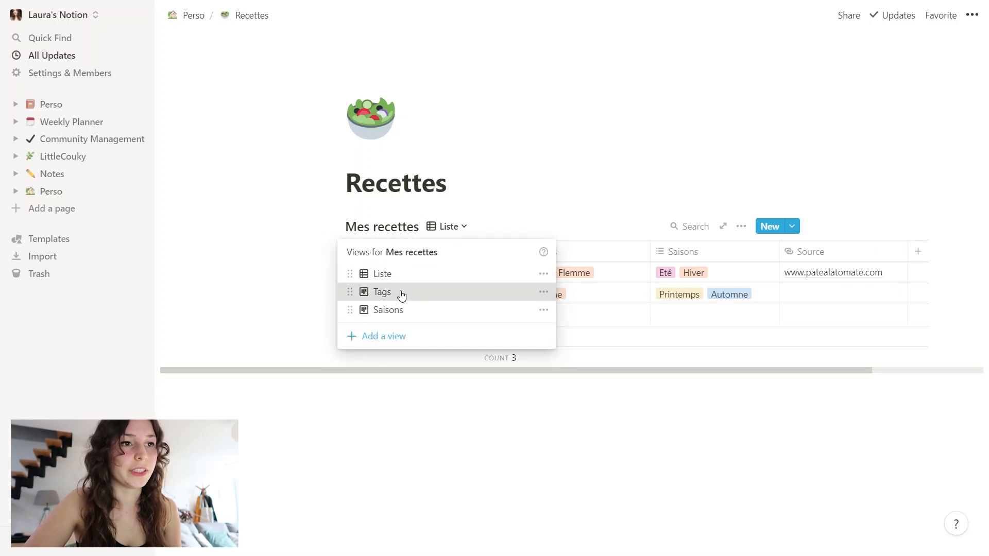
click(402, 292)
click(447, 227)
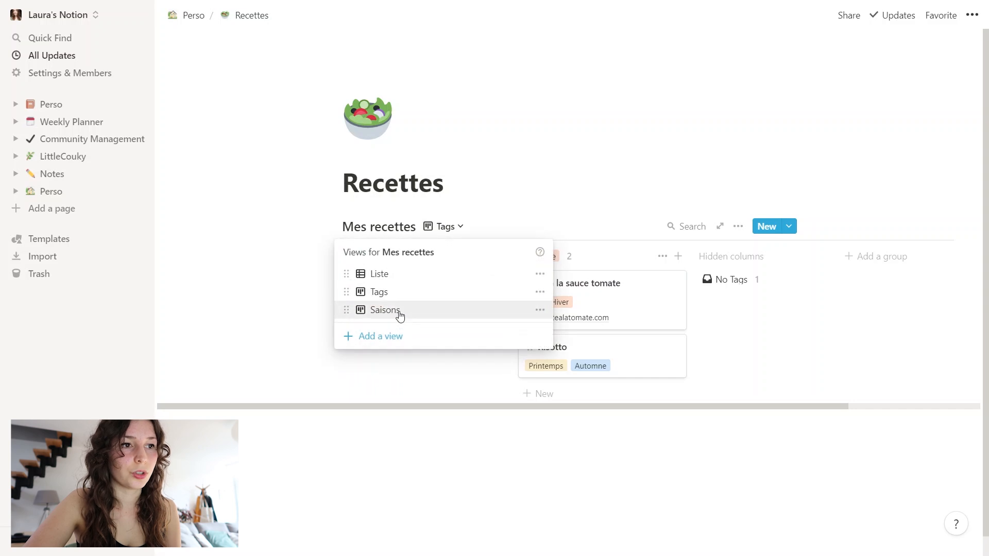
click(400, 312)
Go back to the Perso page, open its Comptes sub-page and insert an inline table database there.
click(190, 18)
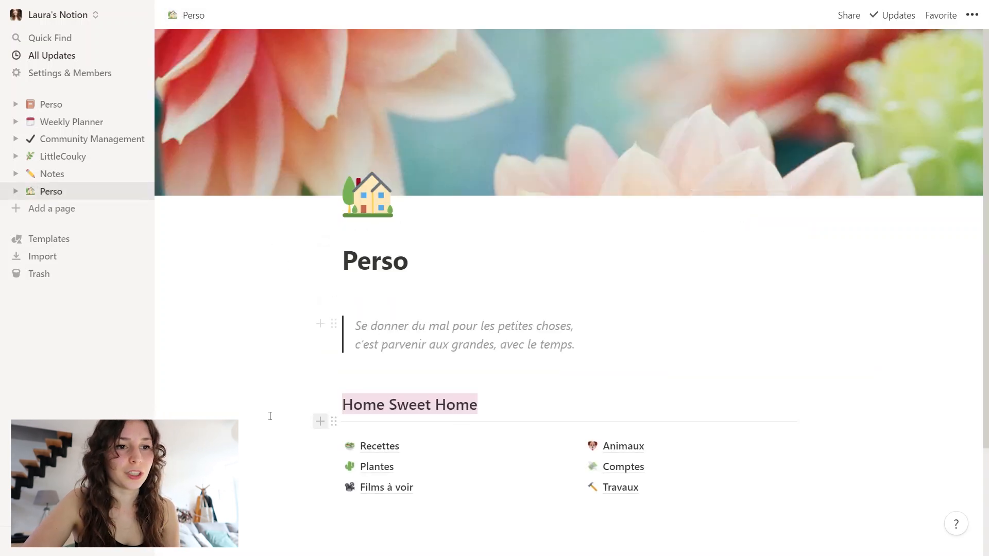
scroll(278, 428, down, 2)
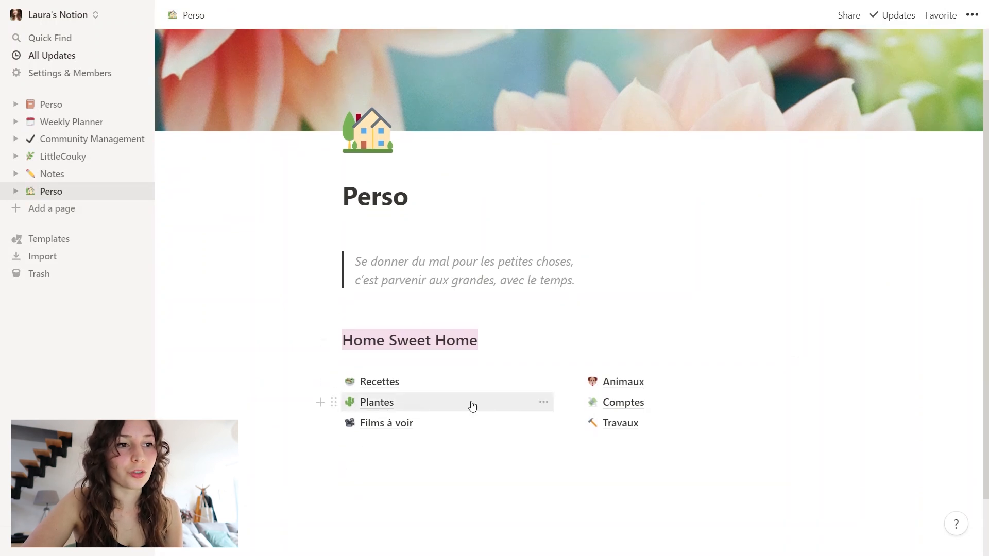
click(629, 403)
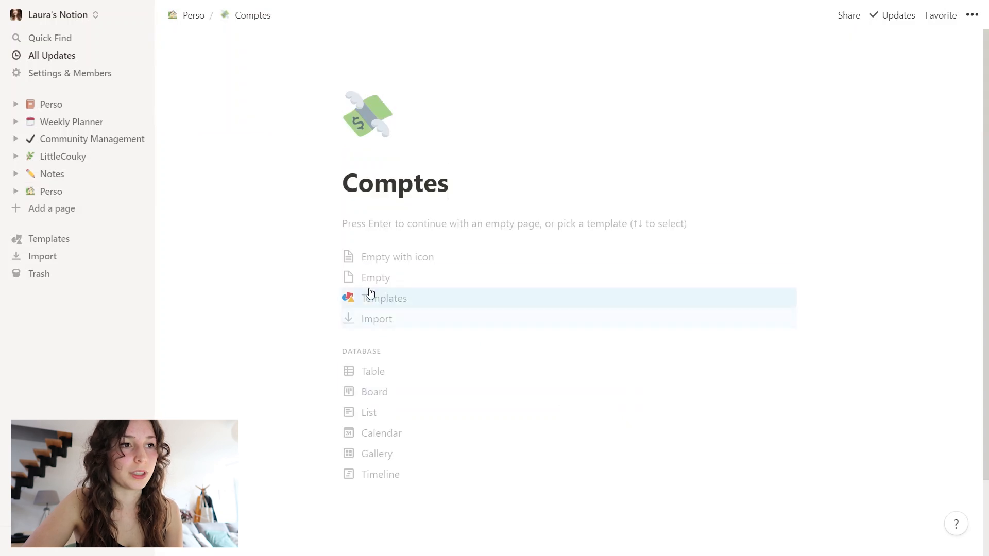
text(/table)
key(Return)
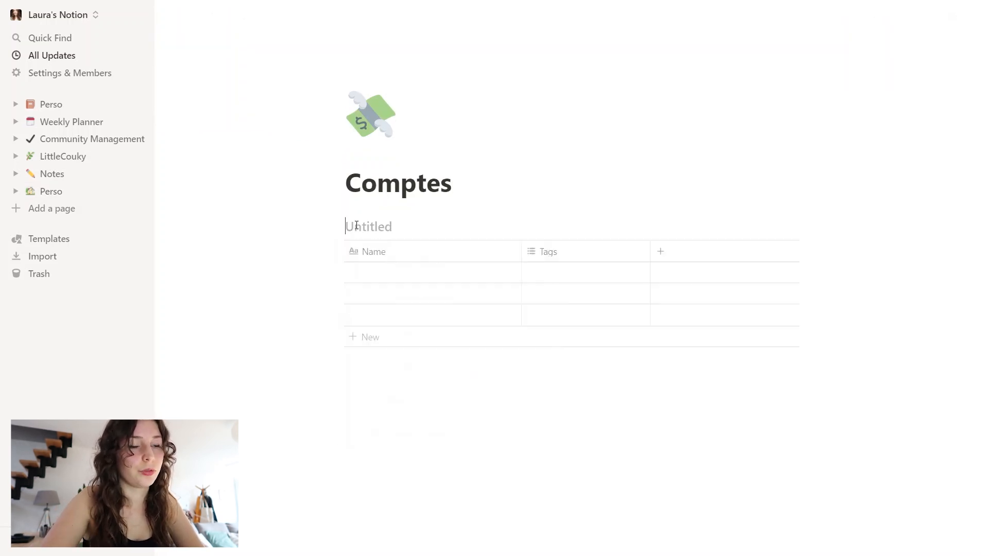
Title the inline table "Mes comptes" and rename its Name column to "Nom".
text(s comptes)
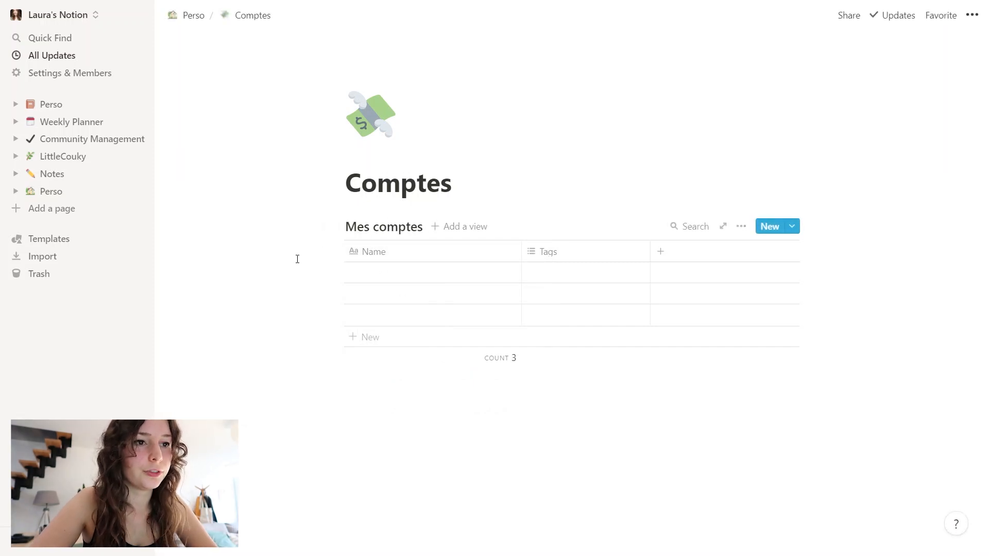
click(375, 257)
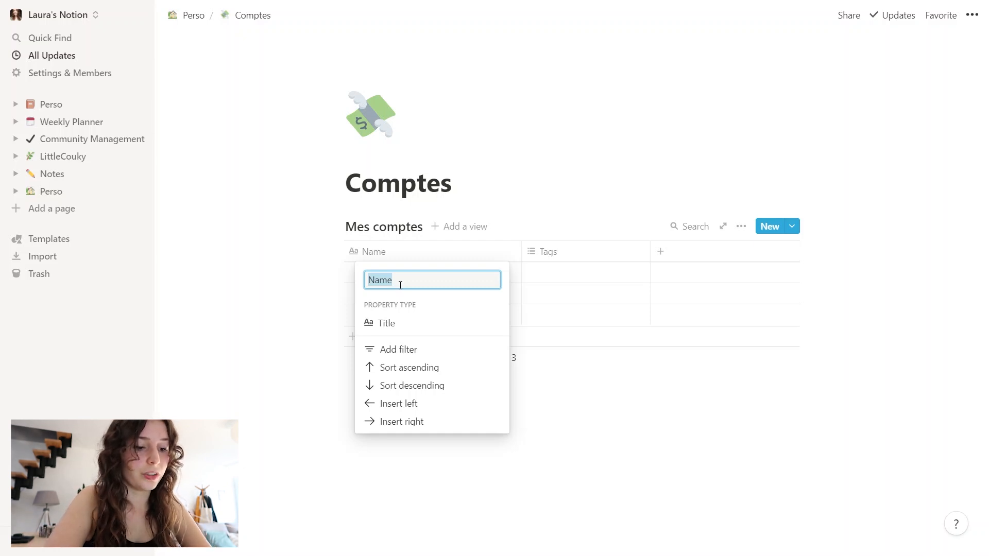
text(Nom)
key(Return)
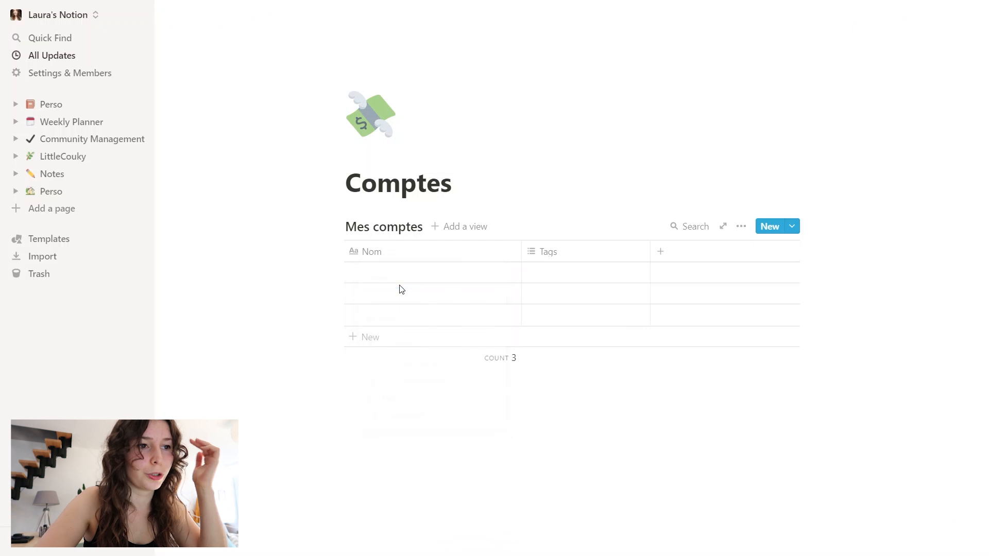
Rename the Tags column to "Compte" and move it in front of the Nom column.
click(576, 262)
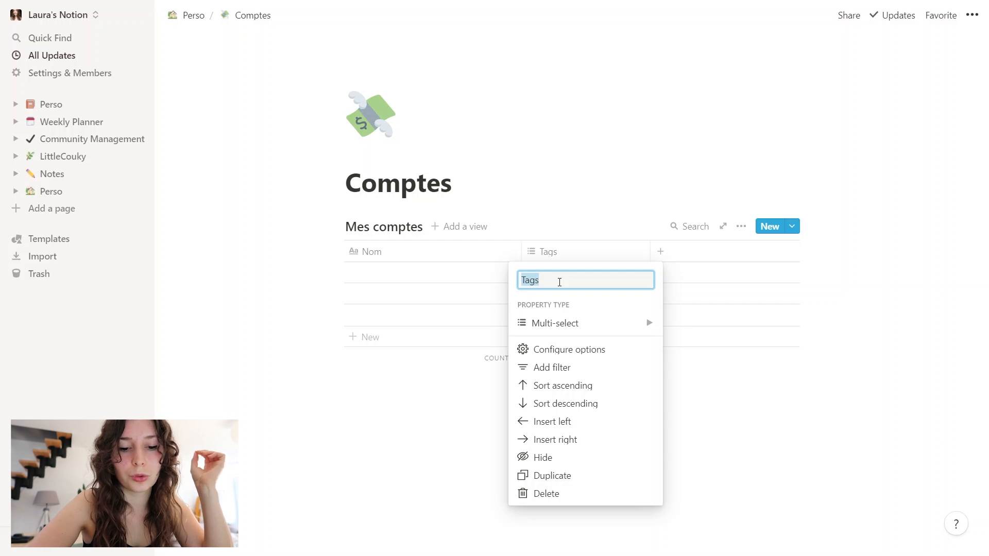
text(C)
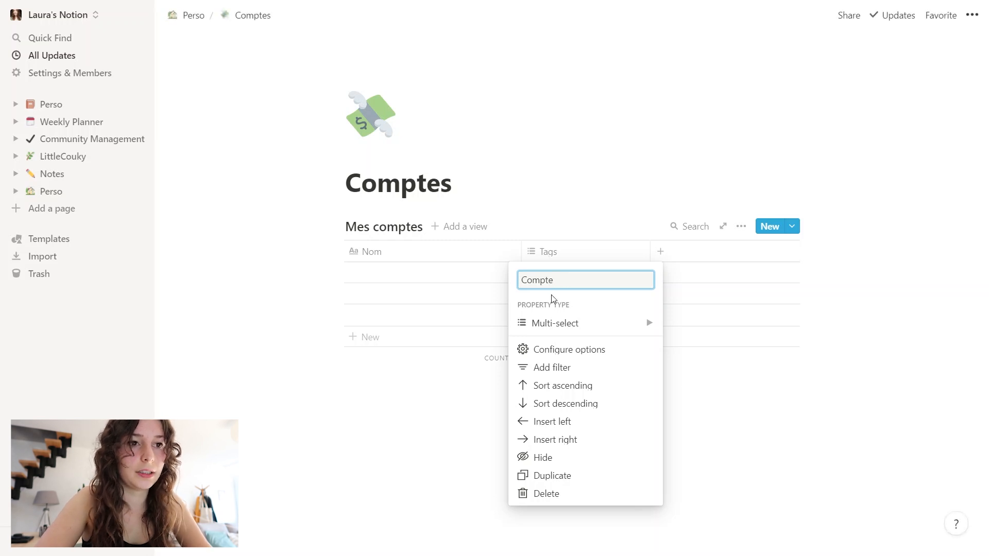
text(ompte)
key(Return)
drag(554, 257, 379, 254)
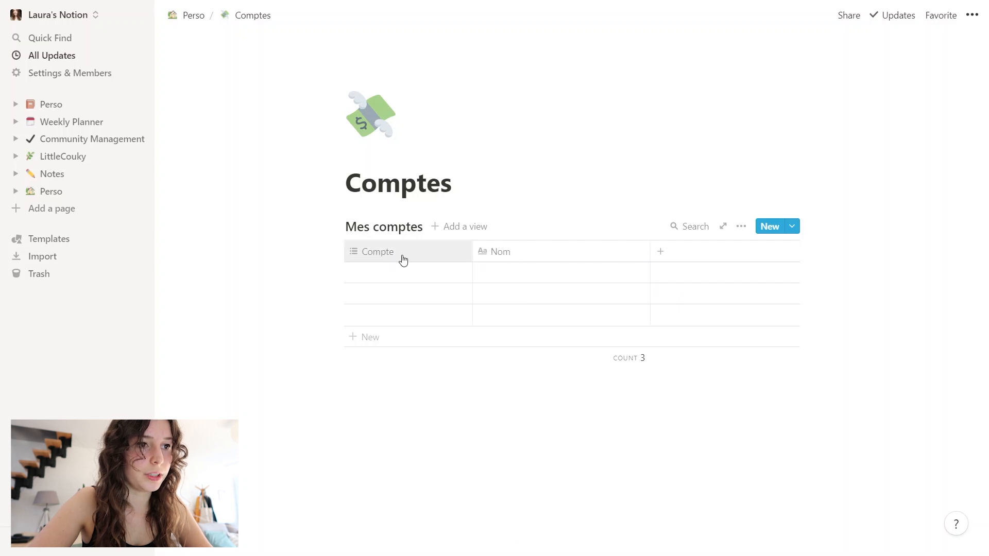
Add a column named "Montant" with the Number property type after the Nom column.
click(691, 260)
text(Montant)
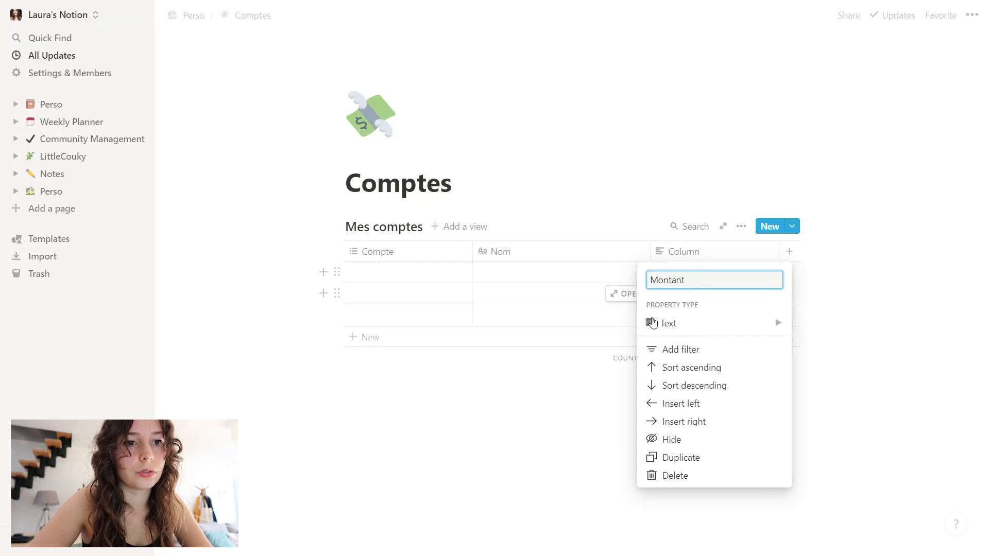
click(653, 323)
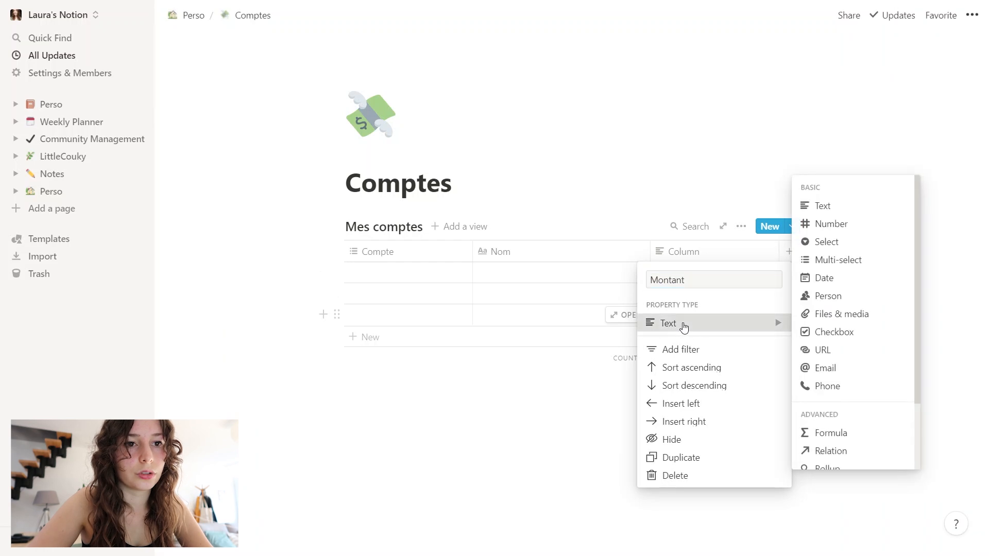
click(848, 230)
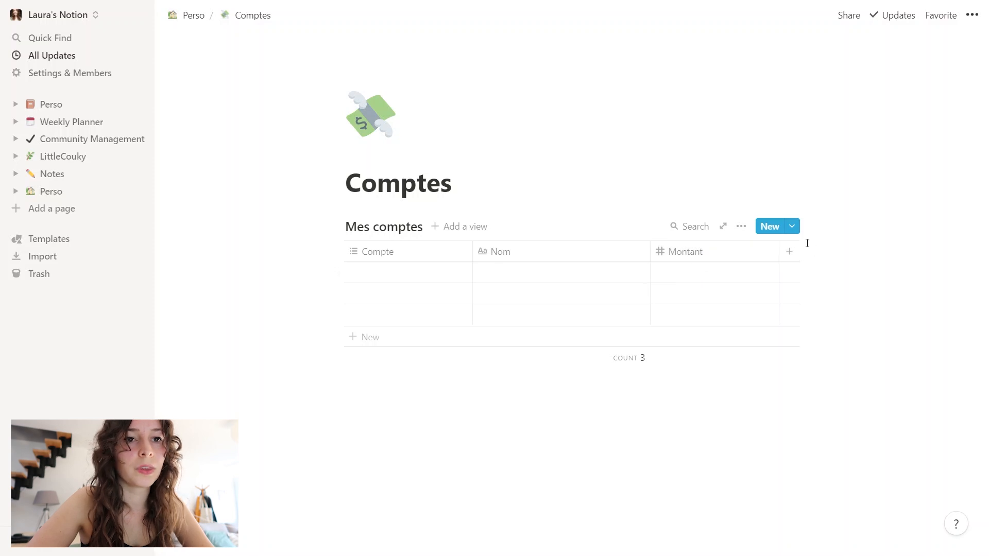
Add a text column named "Date" and move it between the Compte and Nom columns.
click(790, 251)
text(Date)
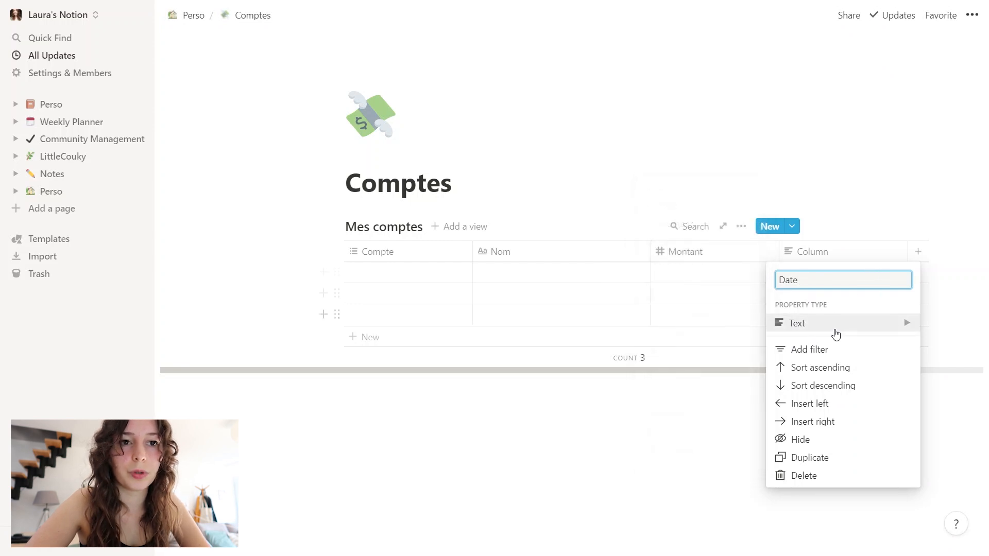
mouse_move(834, 324)
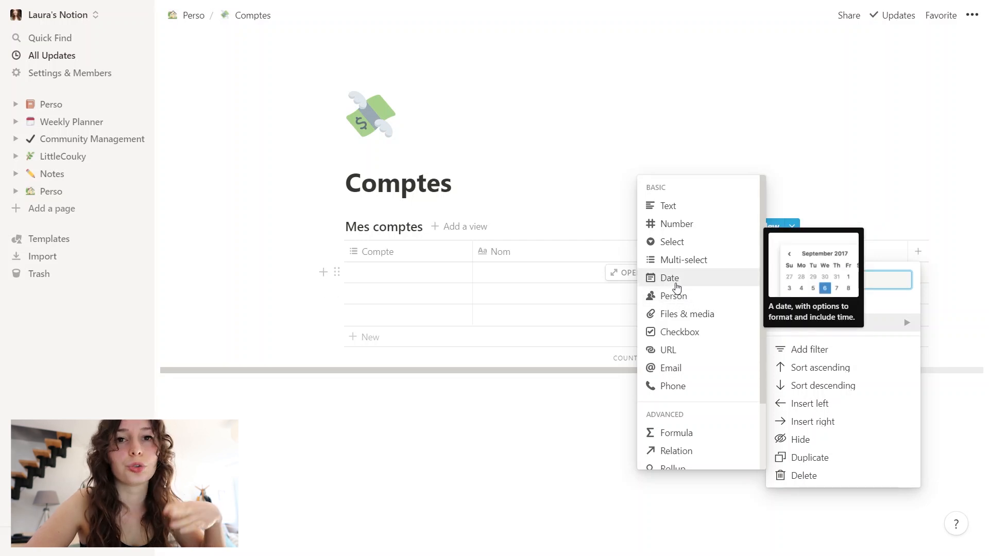
click(676, 287)
click(812, 209)
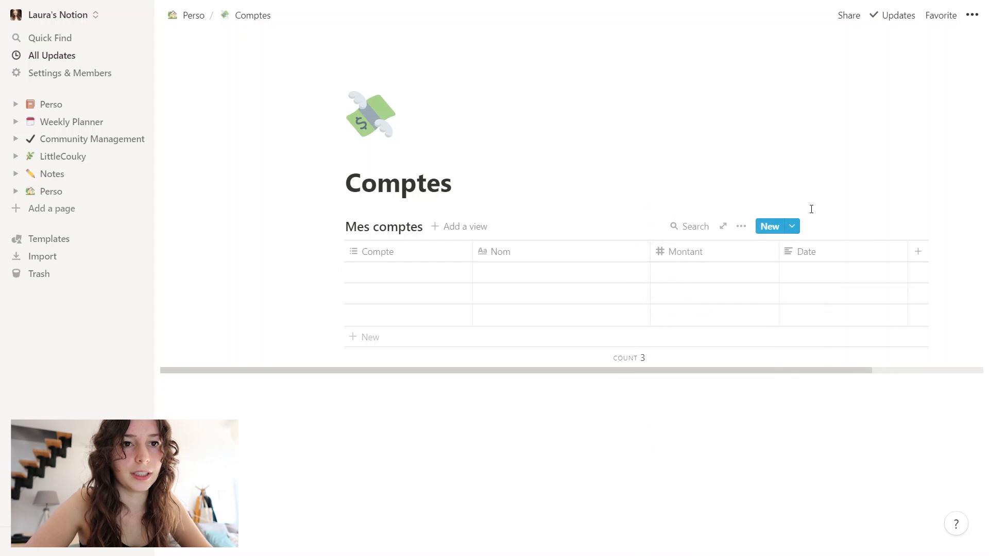
drag(812, 254, 536, 251)
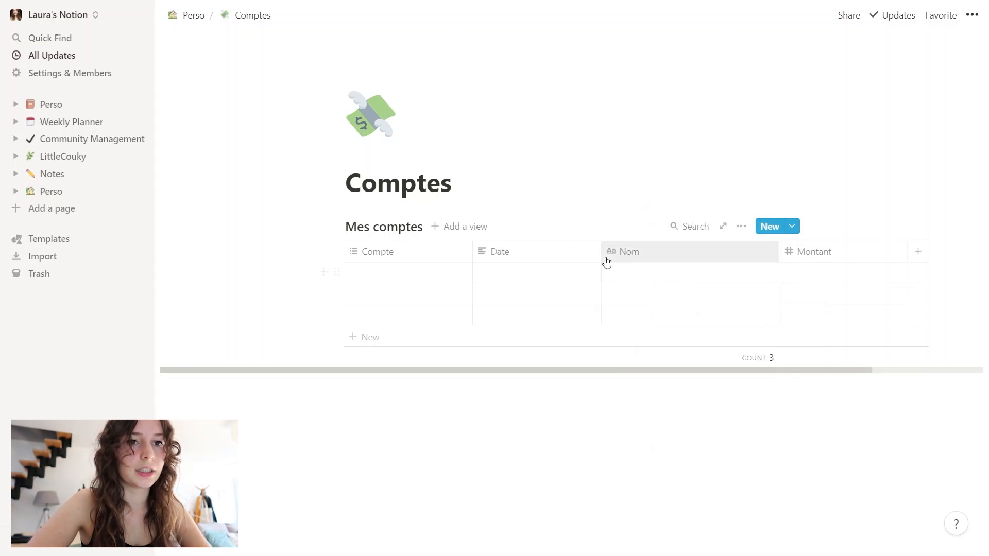
Create the Compte option "Perso" in the first row and "Commun" in the second row.
click(392, 273)
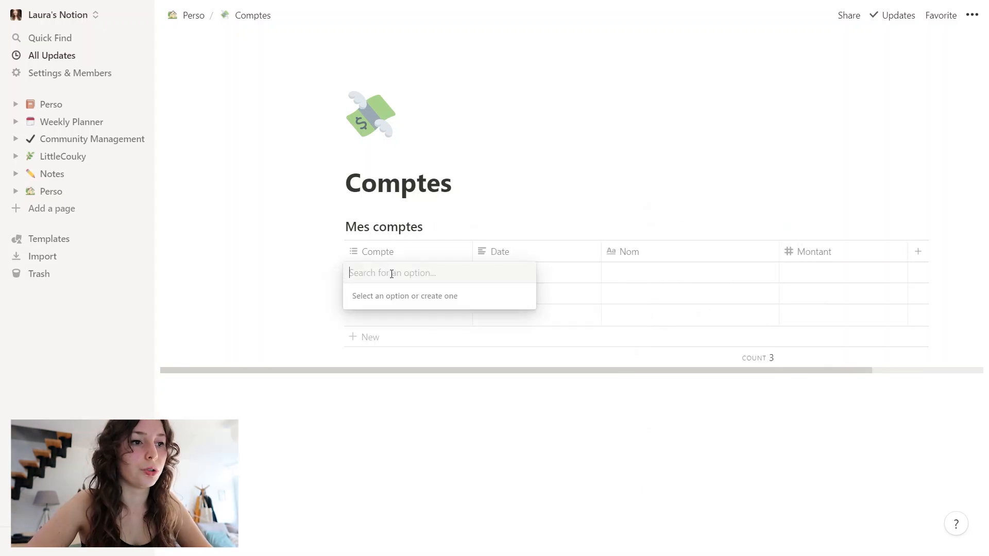
text(Perso)
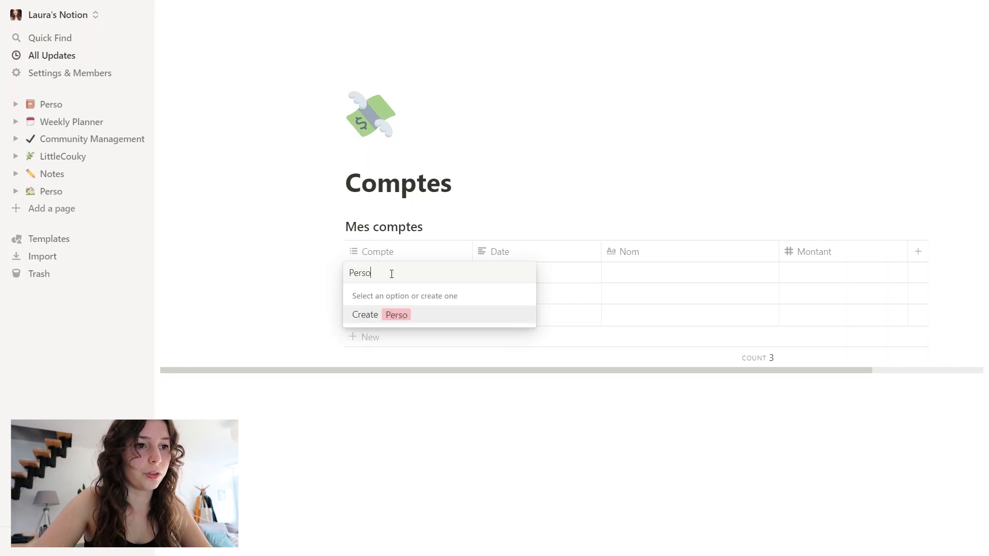
key(Return)
key(Down)
text(Commun)
key(Return)
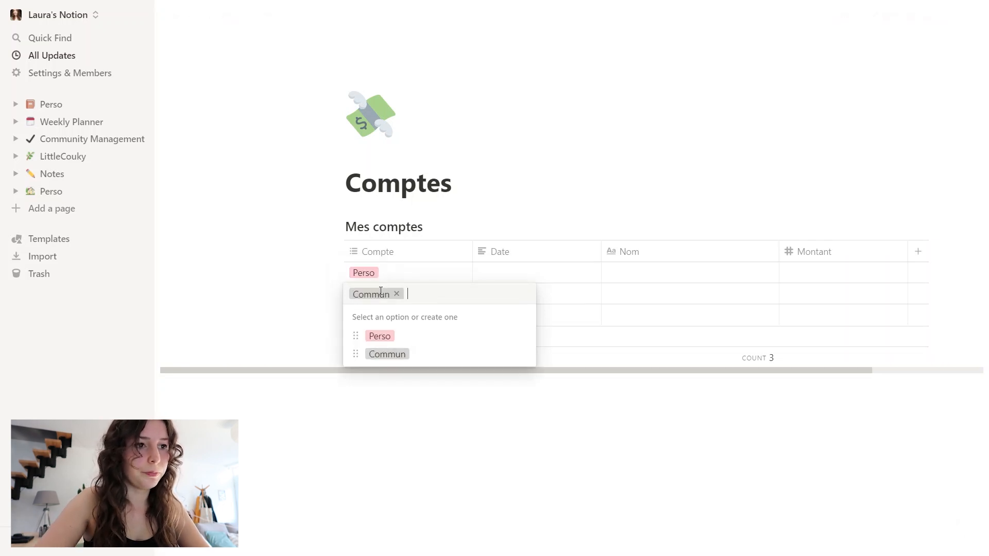
key(Escape)
Fill the Perso row with date 5, name "Téléphone" and amount 10.
click(524, 273)
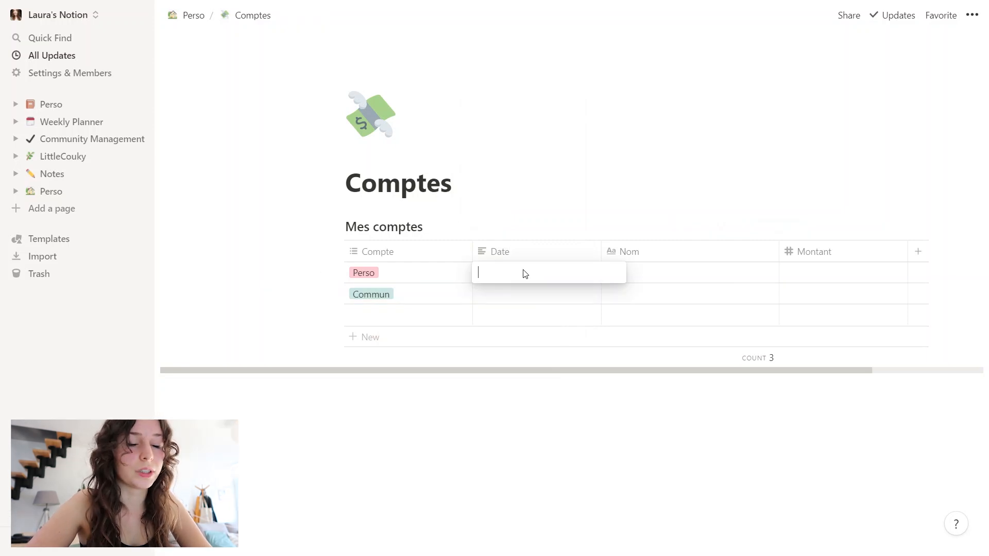
text(5)
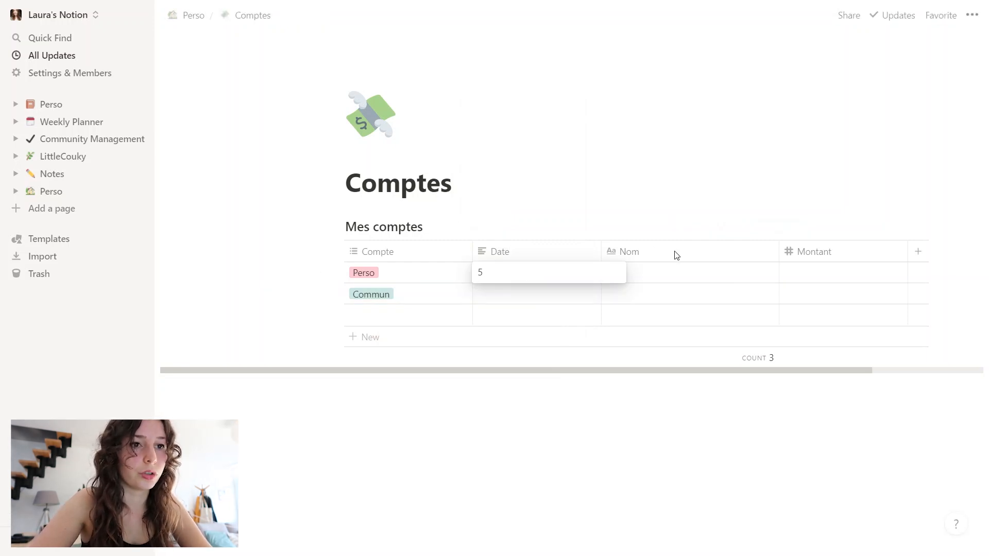
key(Escape)
click(673, 274)
text(Téléph)
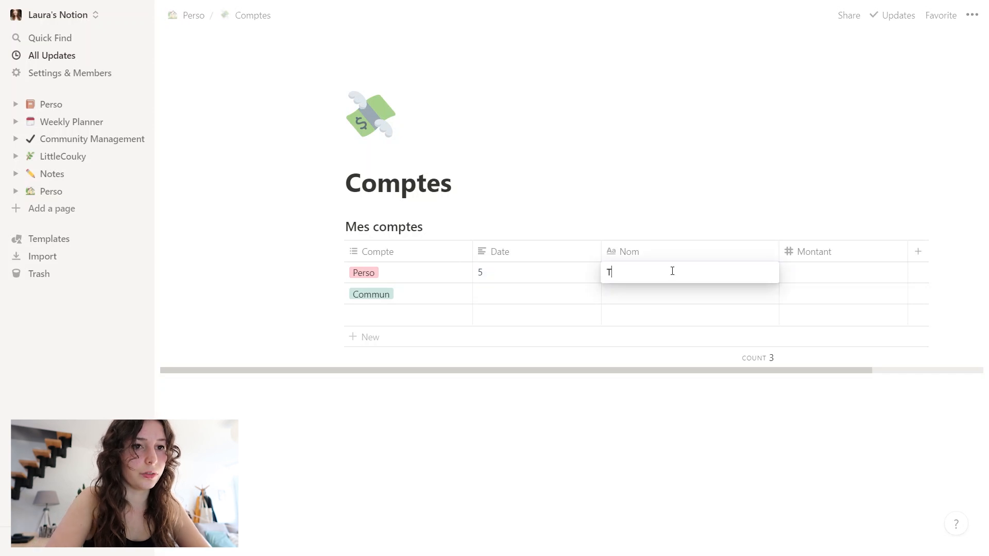
key(Escape)
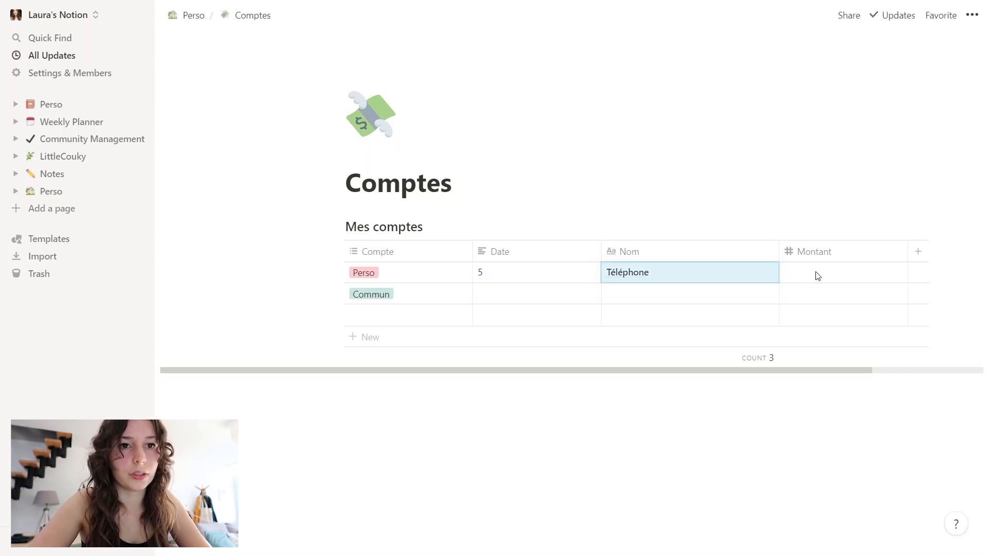
click(817, 272)
text(10)
key(Return)
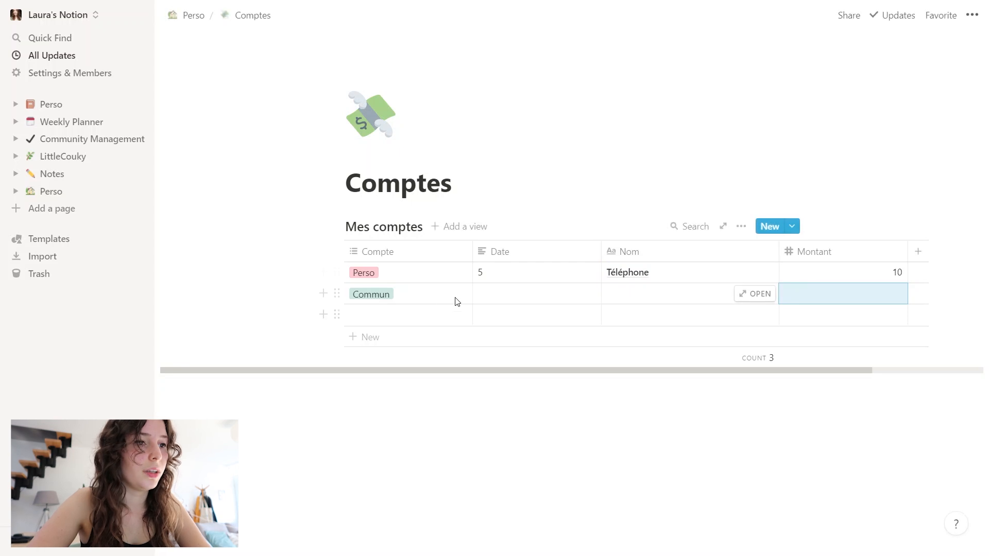
Fill the Commun row with date 10, name "Netflix" and amount 15.
click(502, 300)
text(1)
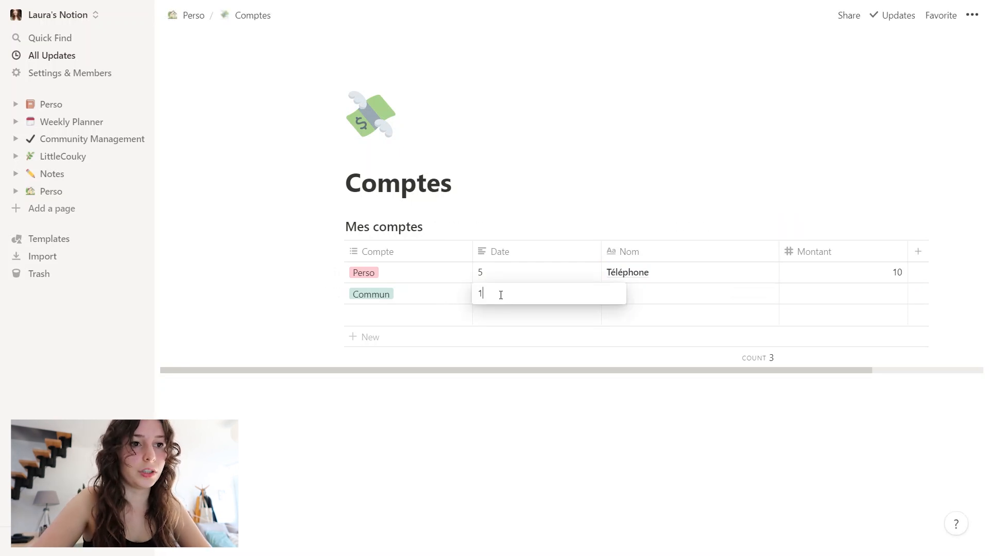
text(0)
key(Return)
click(612, 299)
text(Netflix)
click(840, 297)
text(15)
key(Return)
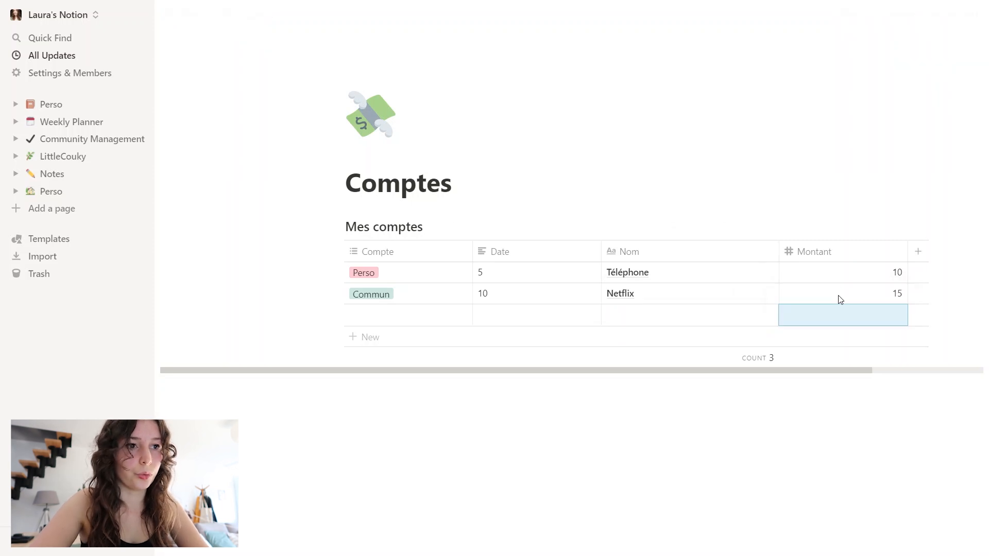
Fill the third row with a new Compte option "Pro", date 15, name "Canva" and amount 8.
click(443, 316)
text(Pro)
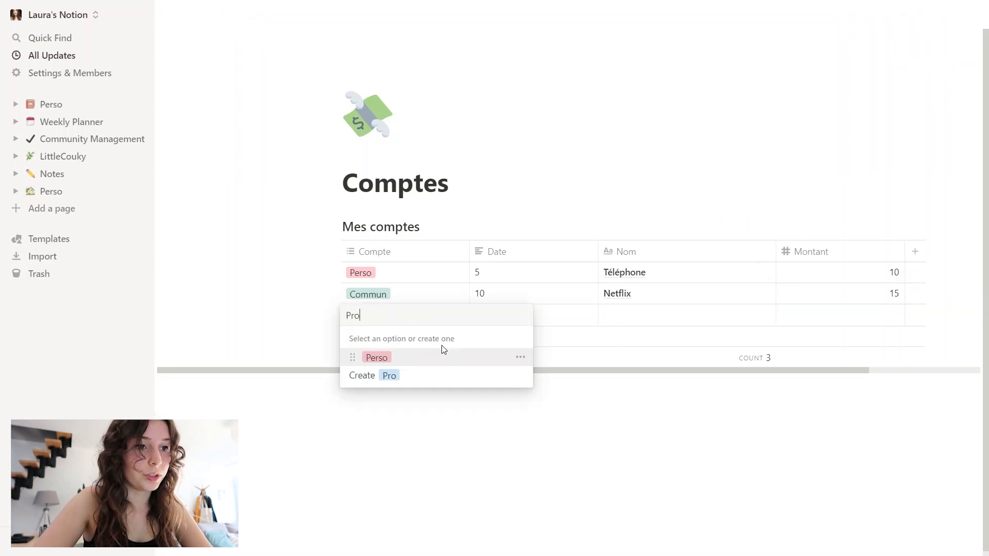
click(426, 379)
key(Escape)
click(537, 322)
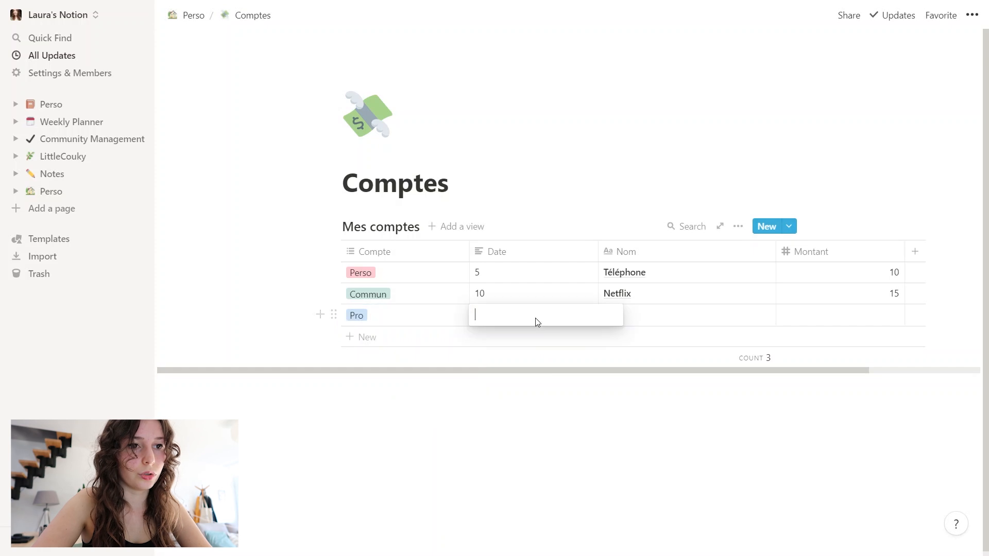
text(15)
click(640, 316)
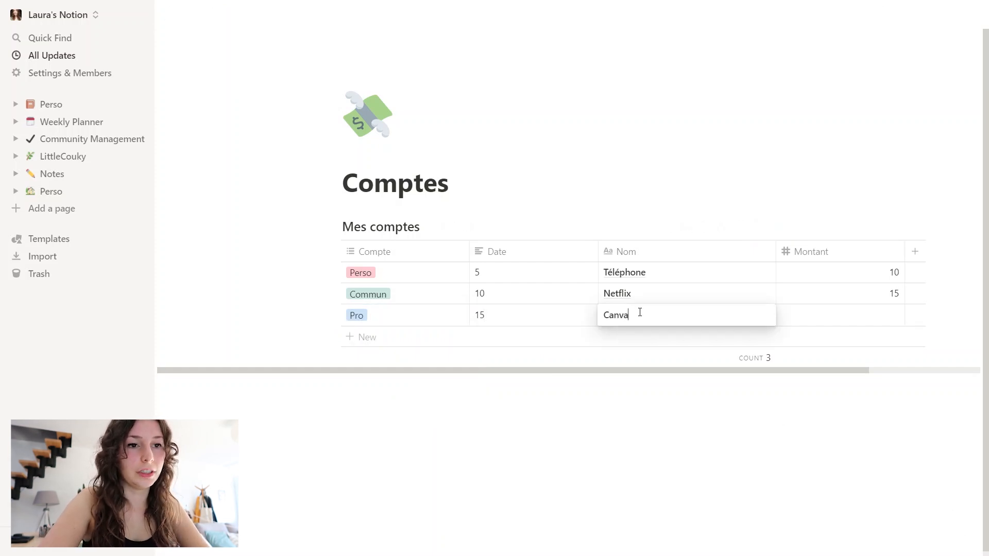
text(Canva)
key(Return)
click(876, 317)
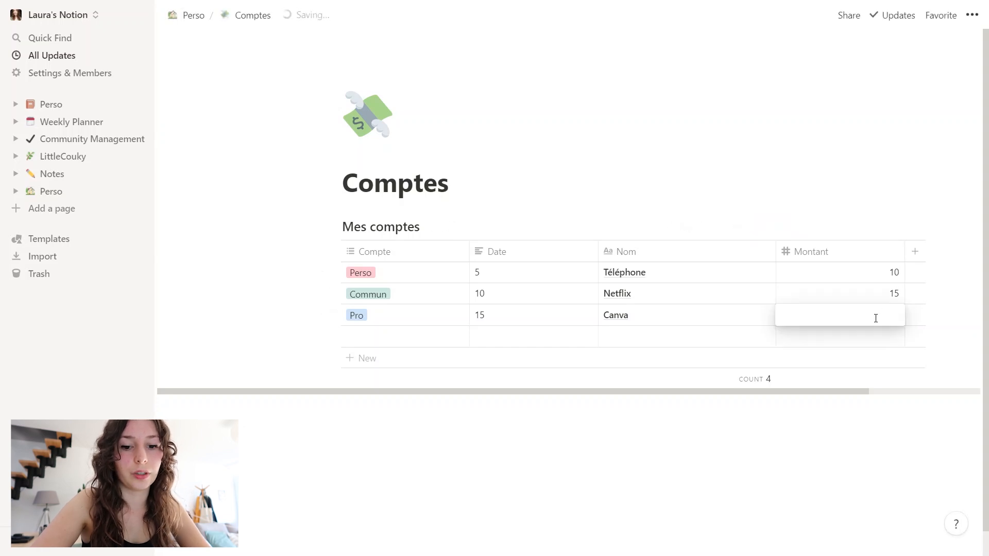
key(Return)
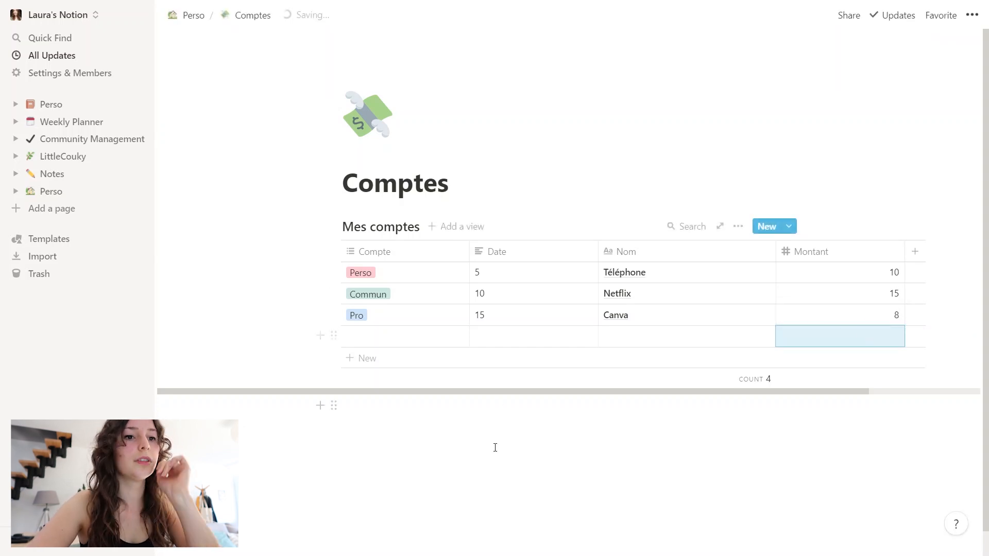
Set the calculation beneath the Montant column to Sum.
click(486, 459)
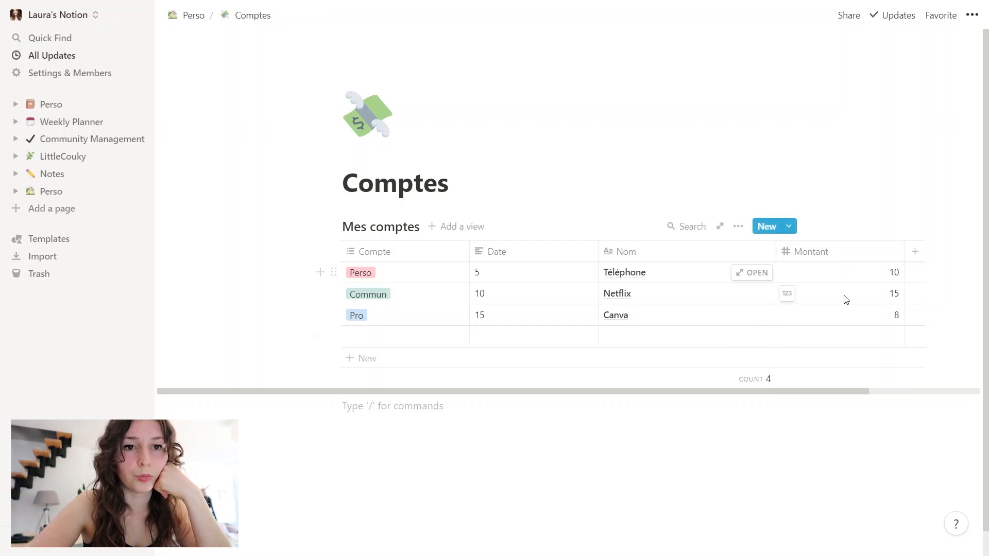
click(878, 381)
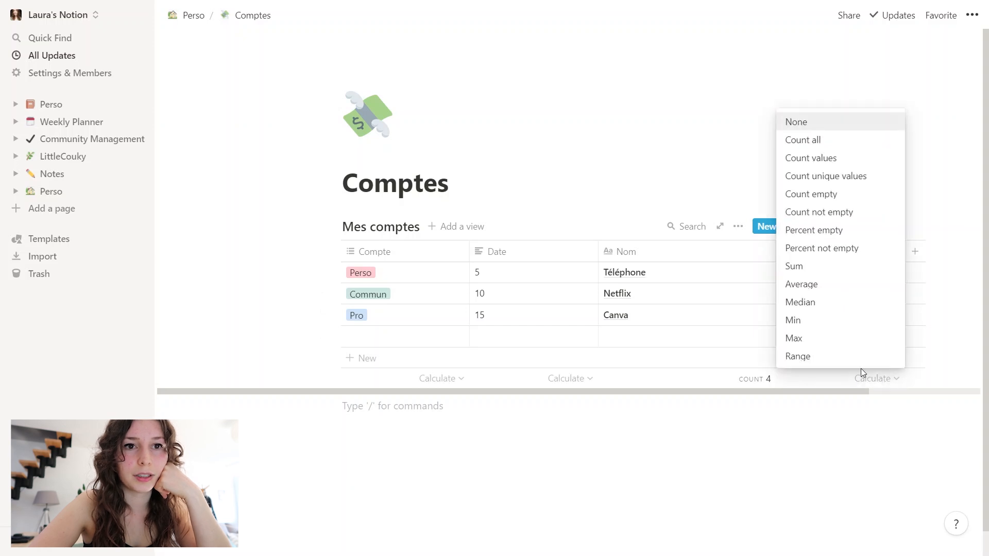
click(823, 270)
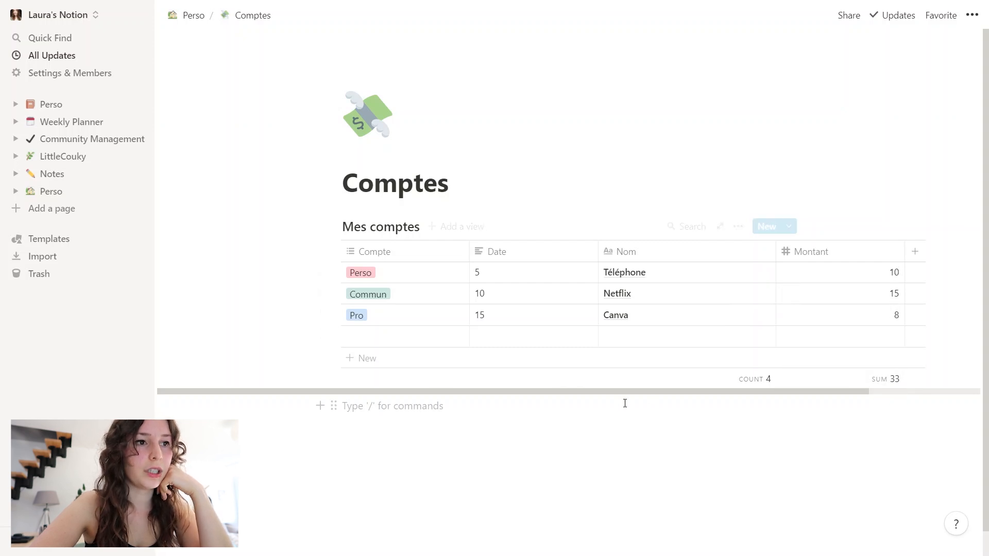
Add a Board view named "Compte" to the Mes comptes database.
click(455, 232)
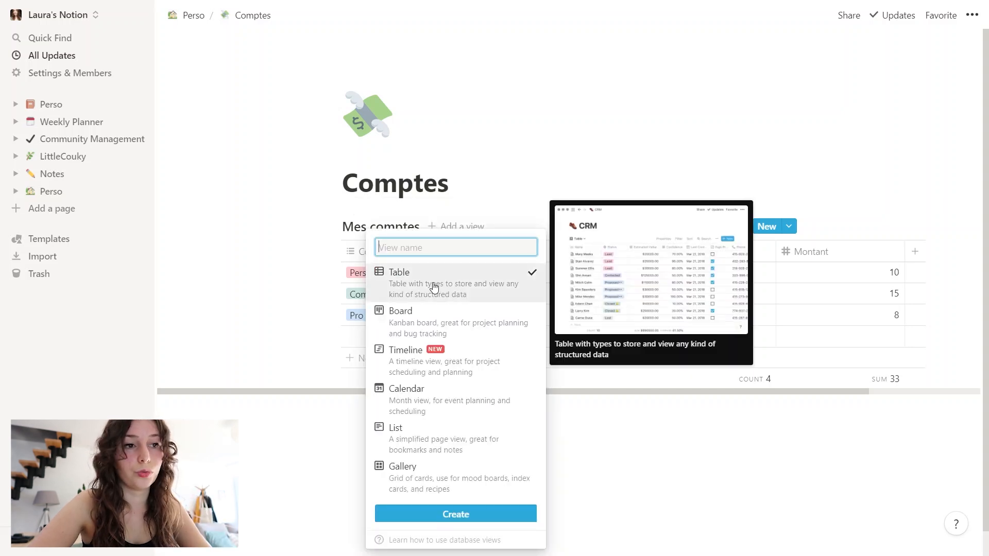
click(424, 326)
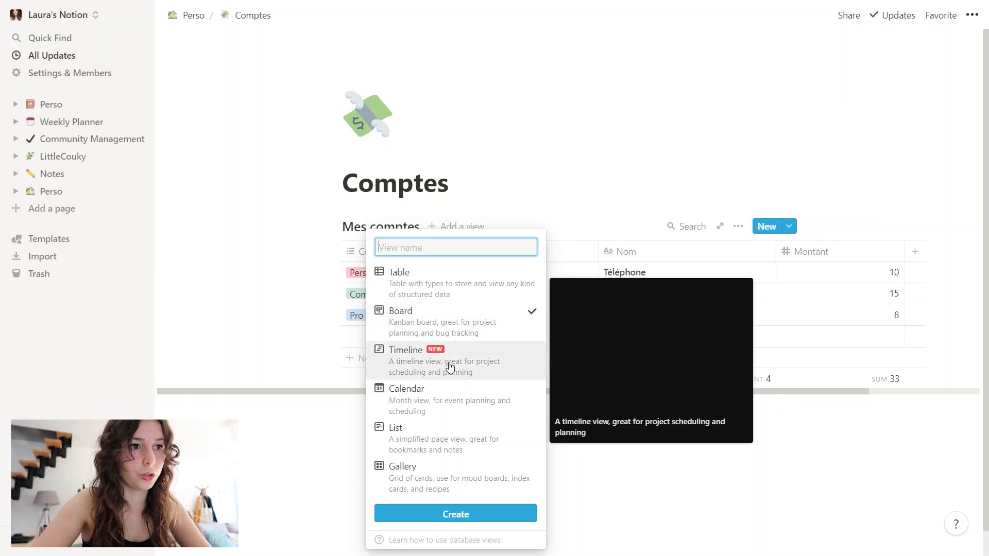
text(Compte)
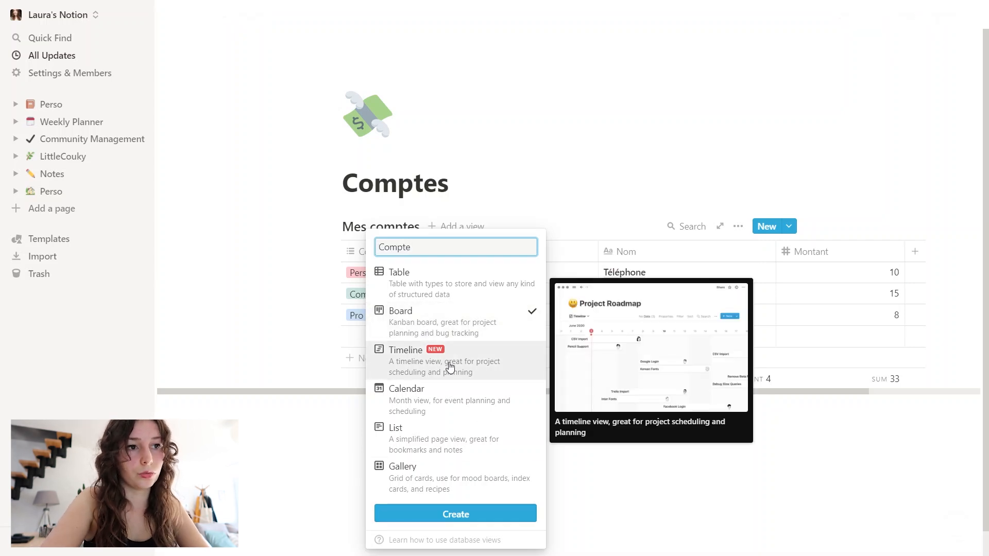
key(Return)
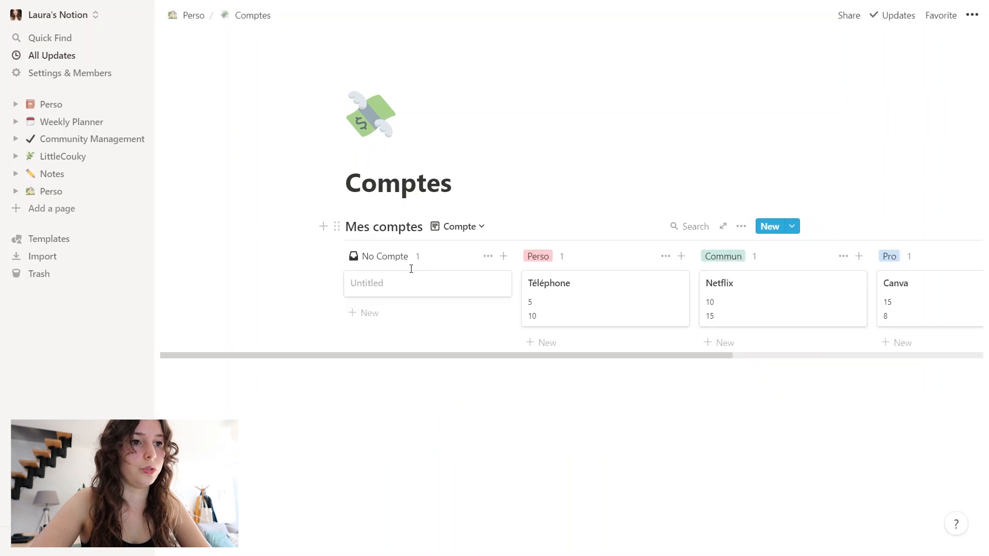
Hide the No Compte column and the Date property in the Compte board view.
click(488, 256)
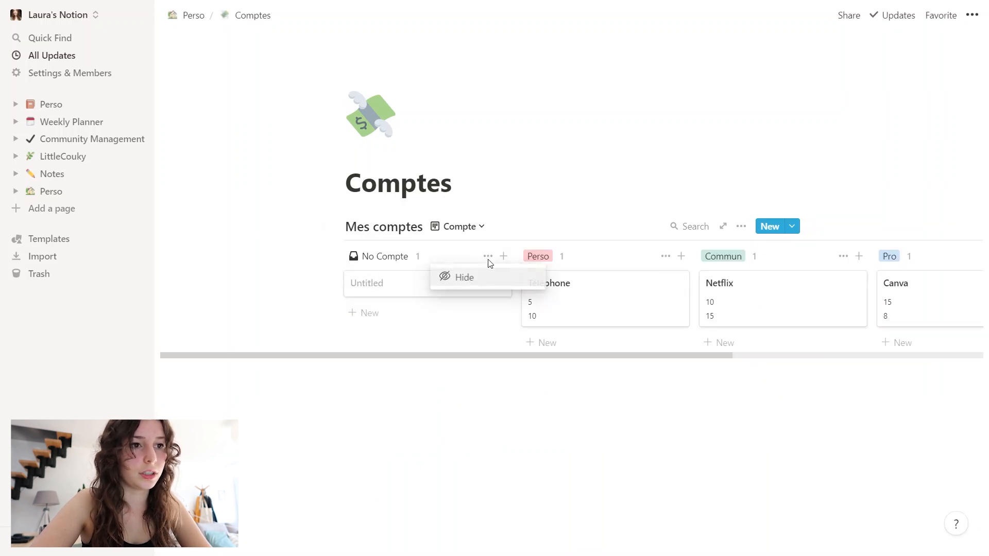
click(460, 278)
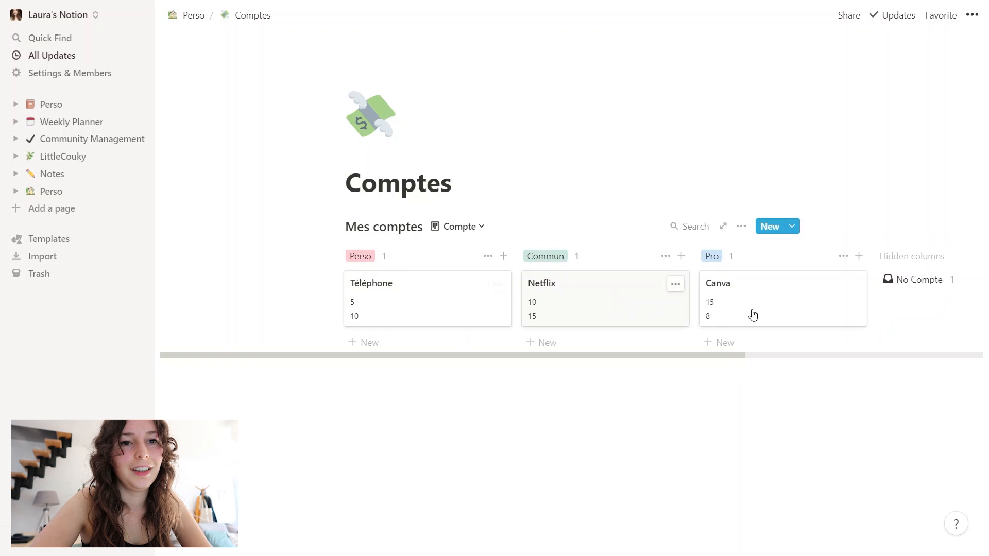
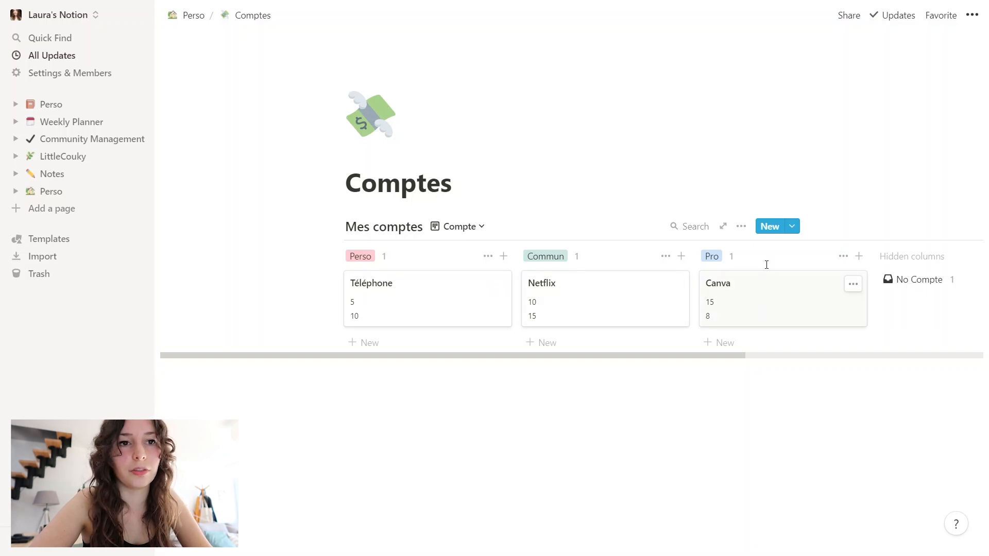
click(742, 227)
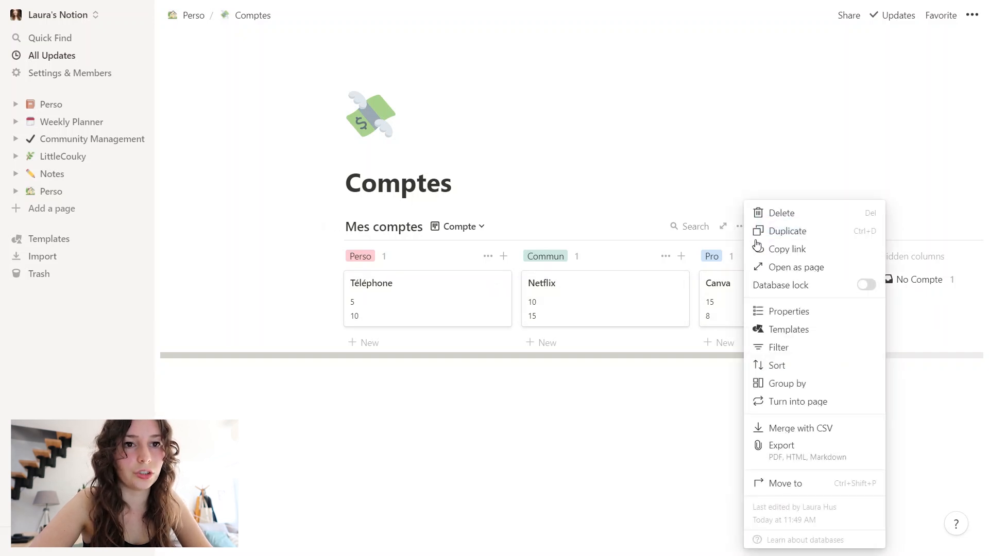
click(790, 319)
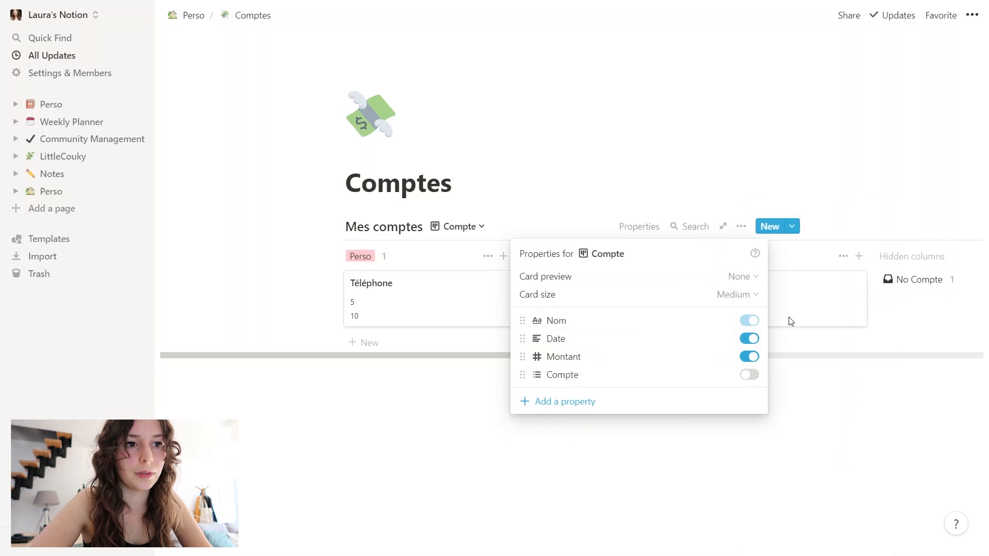
click(750, 339)
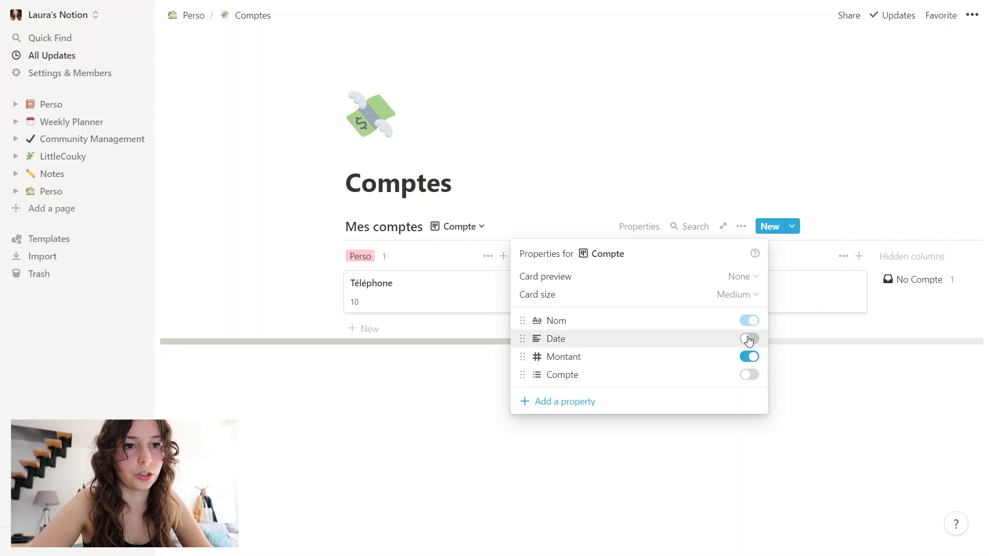
click(420, 373)
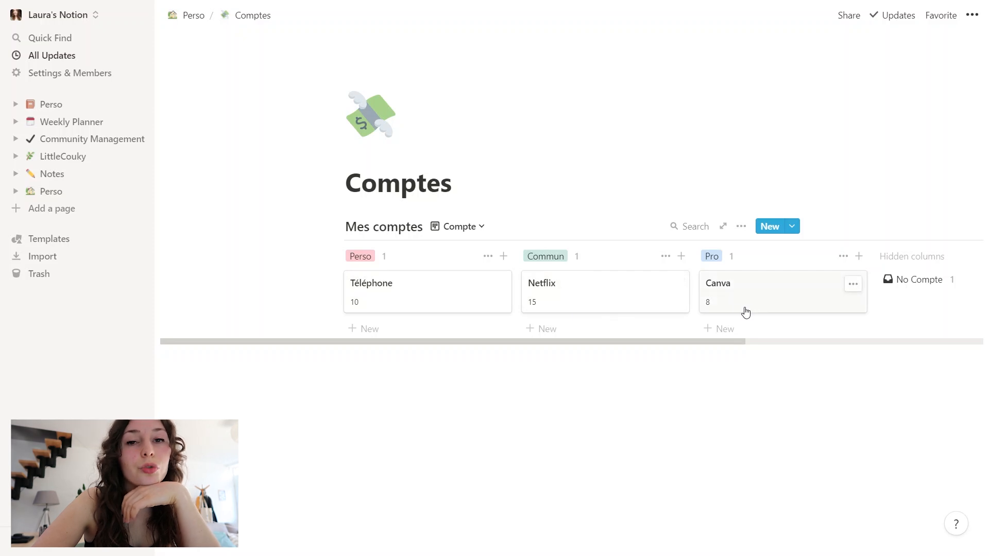
Switch the Mes comptes database to its default table view and return to the Perso page.
click(475, 225)
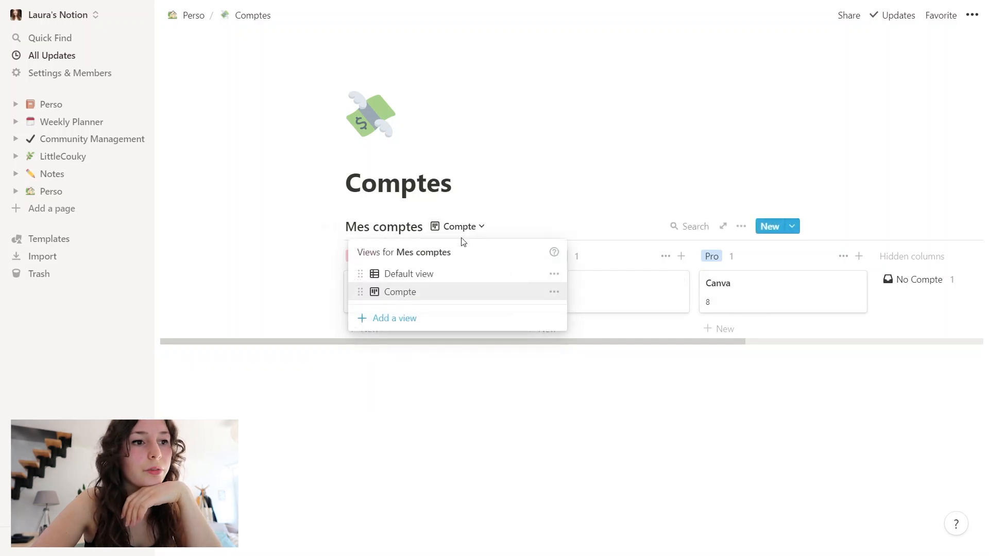
click(440, 279)
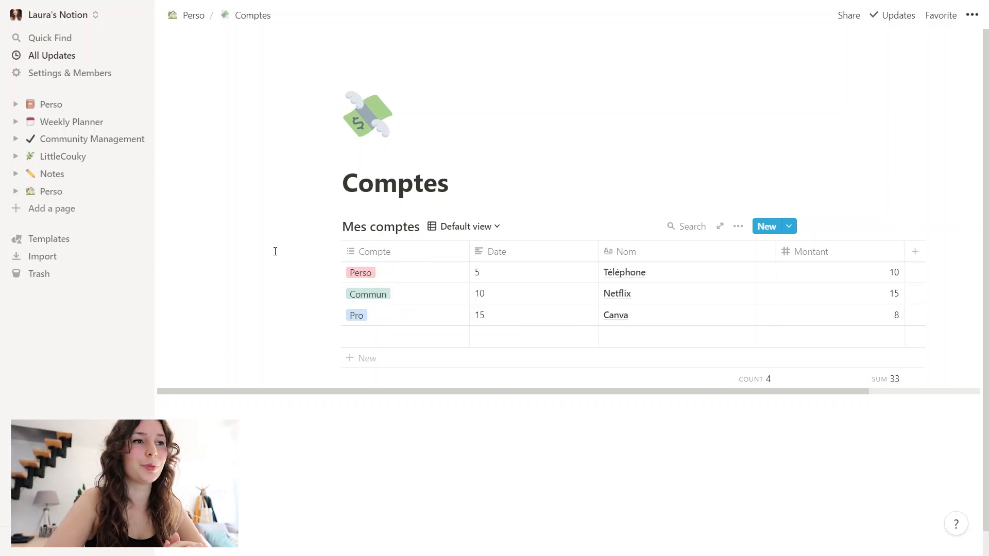
click(193, 15)
click(388, 464)
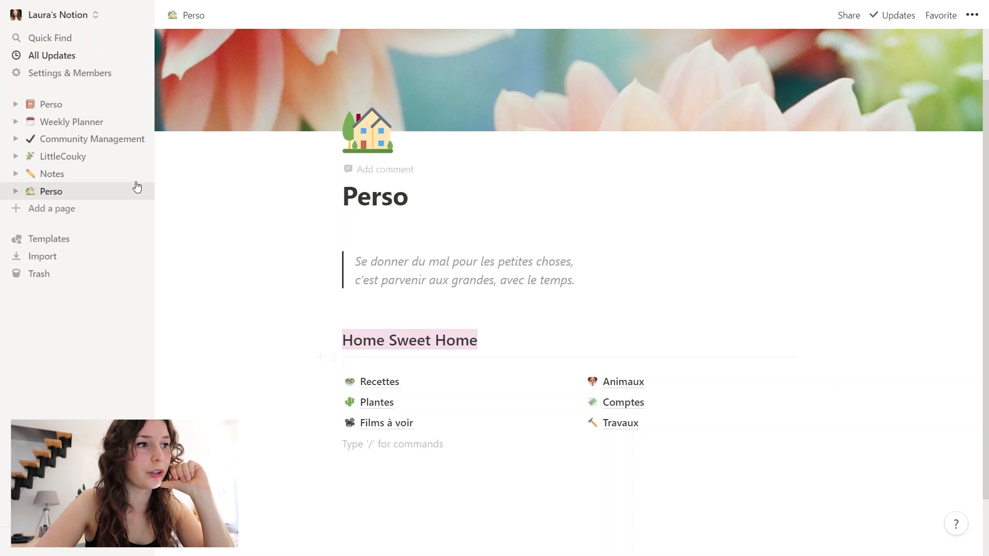
Open the existing Weekly Planner page and examine how its day sections are laid out.
click(53, 124)
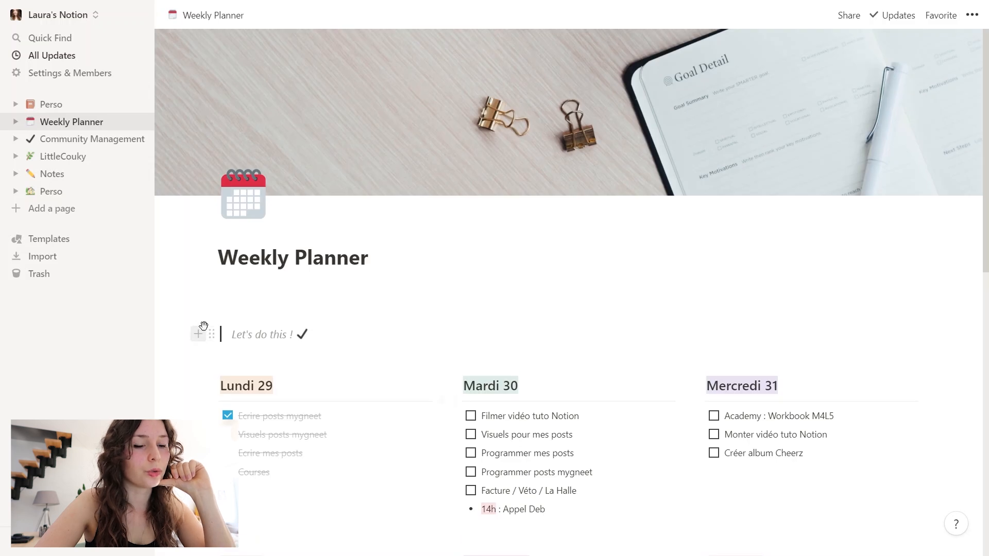
scroll(215, 350, down, 1)
scroll(215, 350, down, 1)
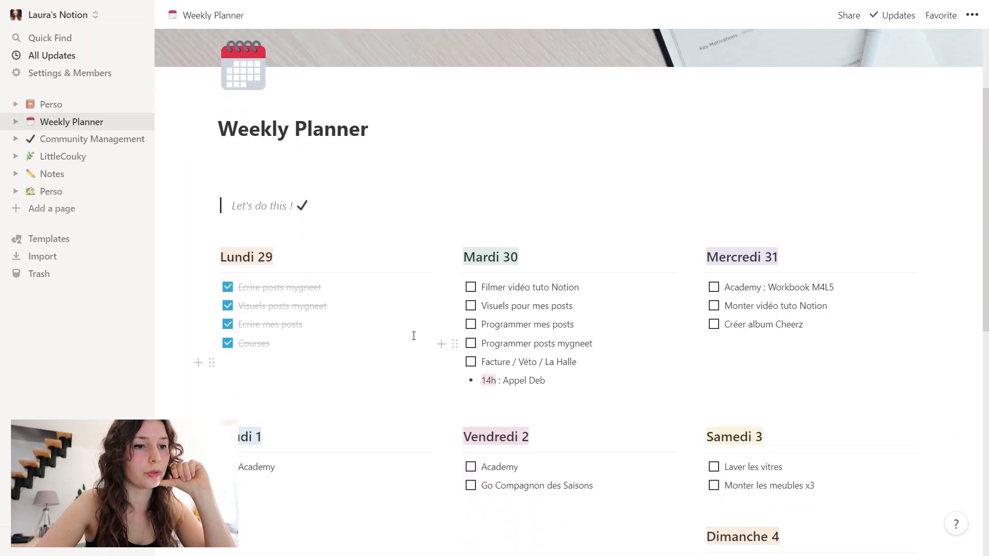
Add a new empty top-level page titled "Weekly Planner".
click(54, 209)
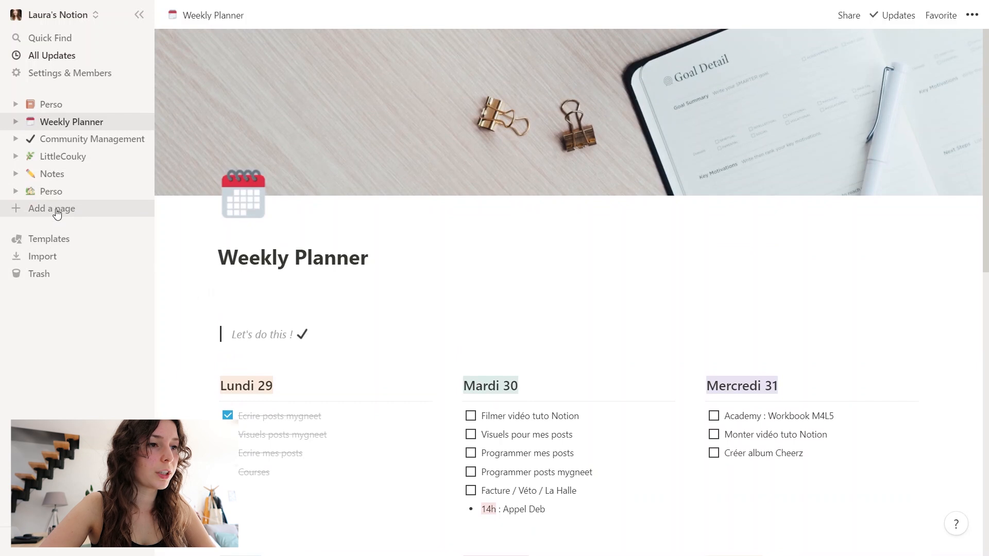
text(Weekl)
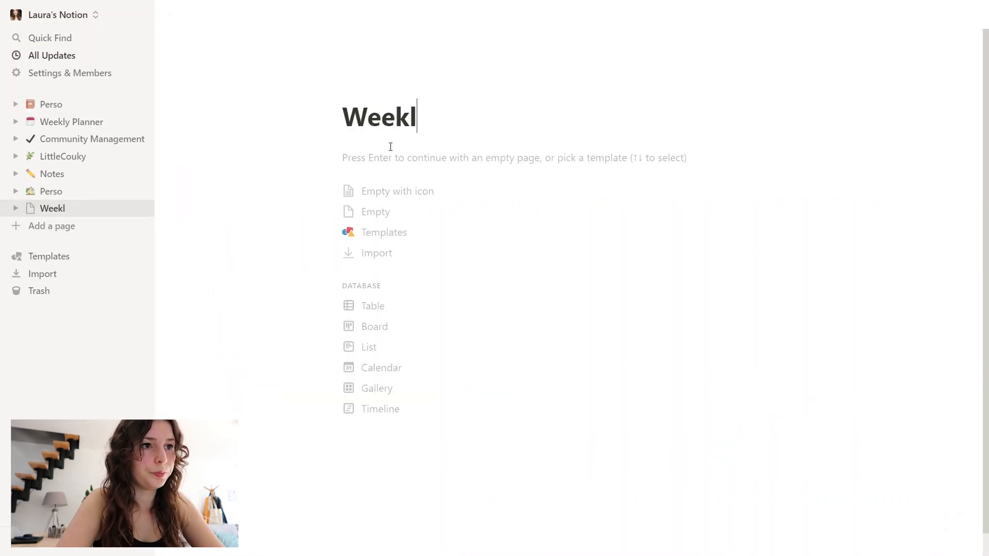
text(y Planner)
key(Return)
Give the new Weekly Planner page a tear-off calendar emoji icon, found by searching "calend".
click(361, 88)
click(371, 116)
text(calend)
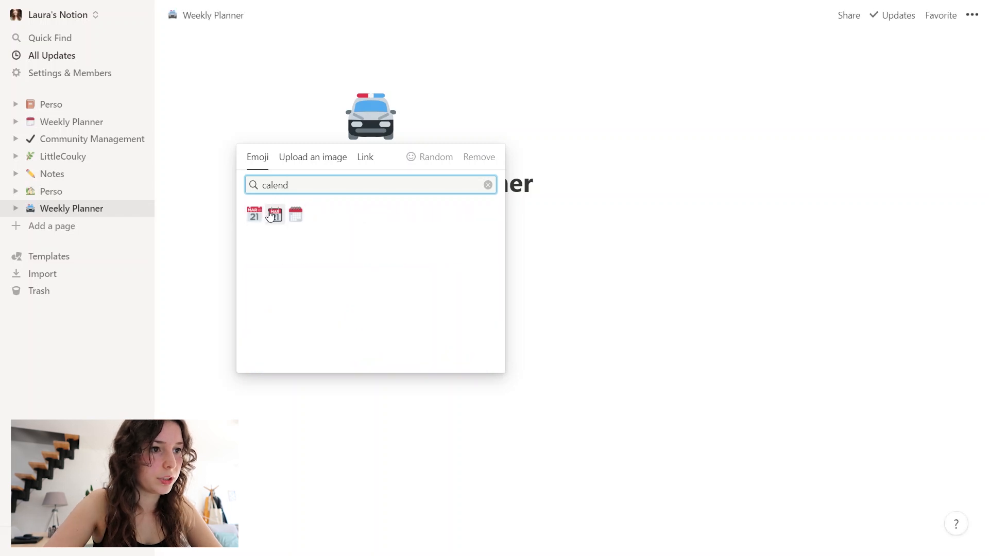
click(274, 214)
click(426, 280)
Leave a blank line beneath the page title and add a Heading 3 reading "Lundi".
key(Return)
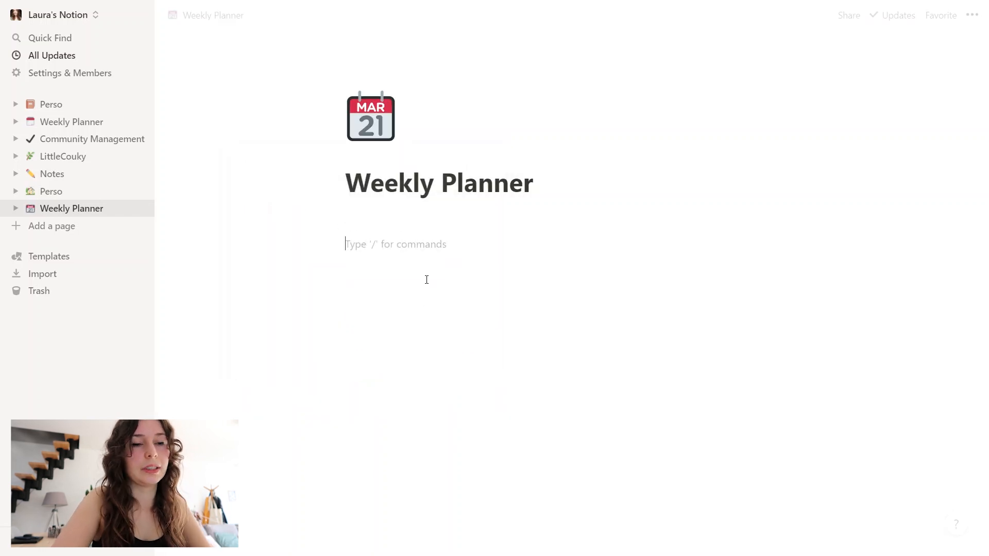
text(/hea)
key(Down)
key(Down)
key(Return)
text(Lundi)
key(Return)
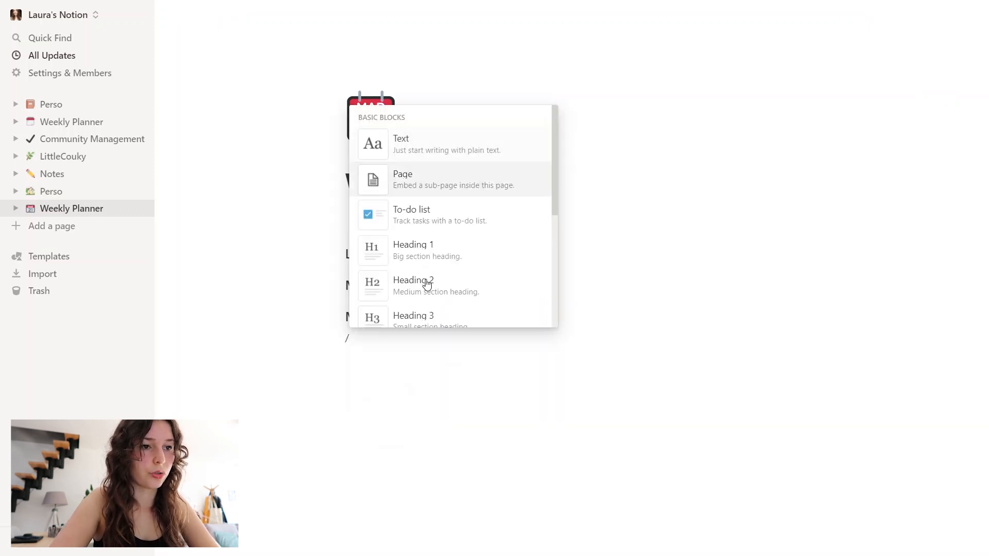
Add a Heading 3 reading "Jeudi" beneath the Mercredi heading.
key(Down)
key(Down)
key(Down)
key(Down)
key(Return)
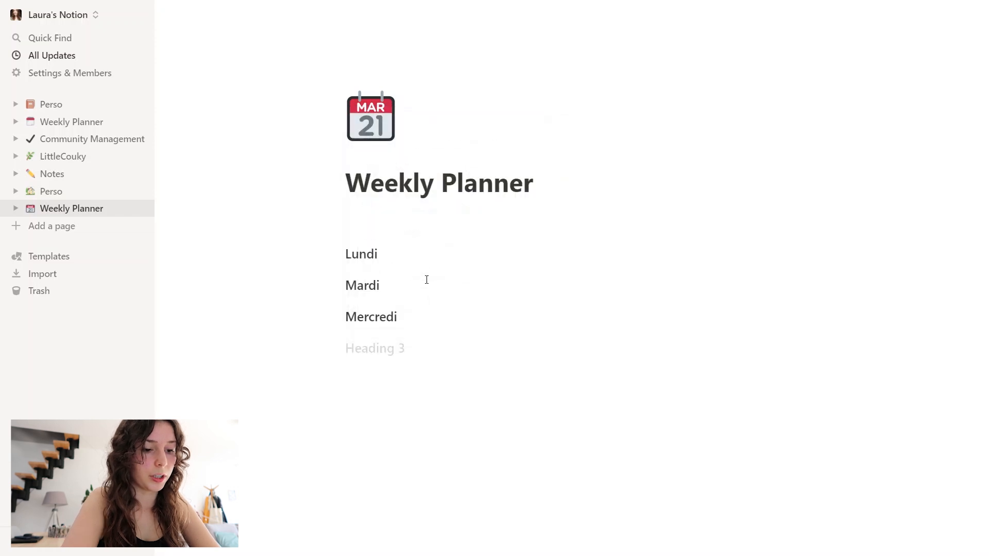
text(Jeudi)
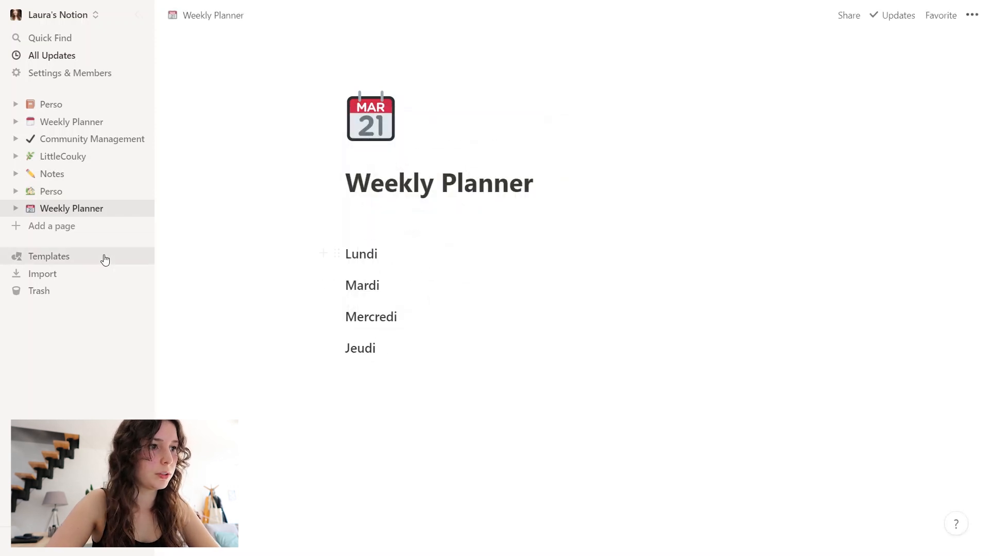
Preview the Weekly Agenda template among the Personal templates, and close the template gallery without using it.
click(51, 259)
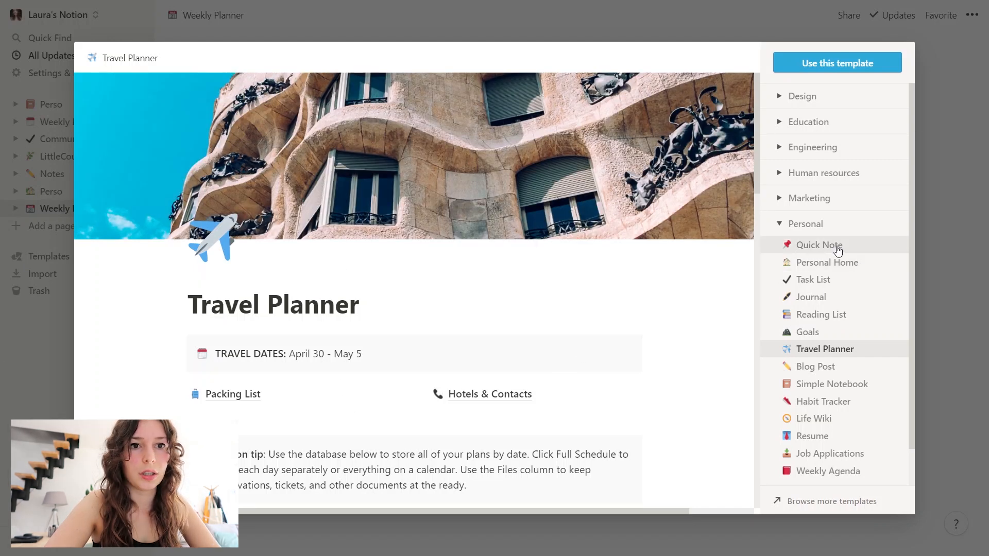
scroll(830, 420, down, 2)
click(827, 410)
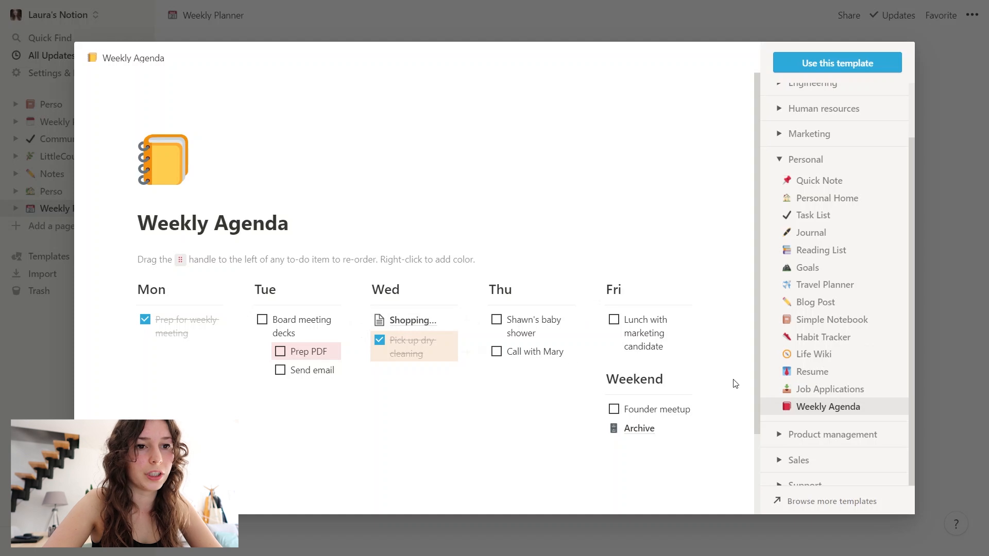
click(933, 212)
Add a "Vendredi" heading beneath the Jeudi heading.
click(371, 376)
text(Vendredi)
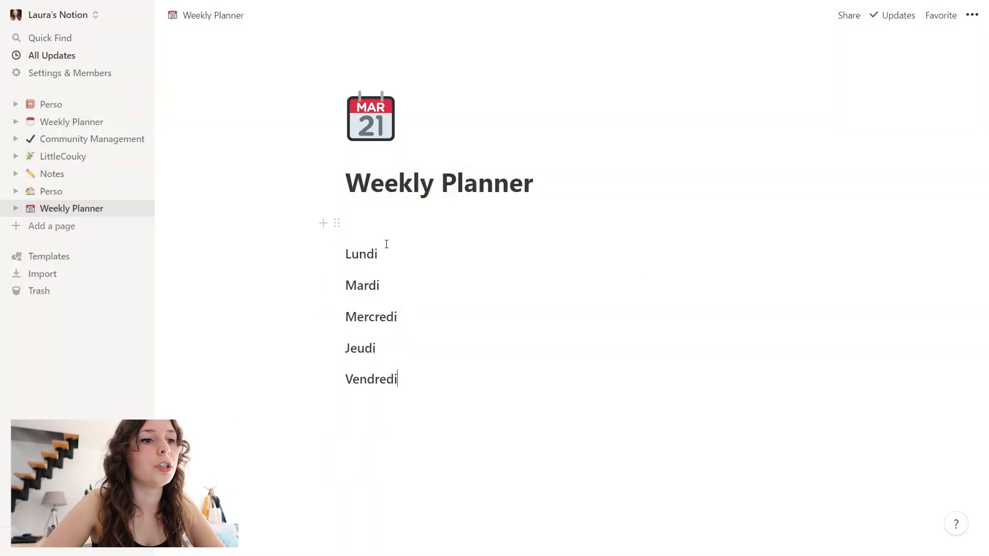
Give the Lundi heading text an orange background.
drag(383, 257, 344, 255)
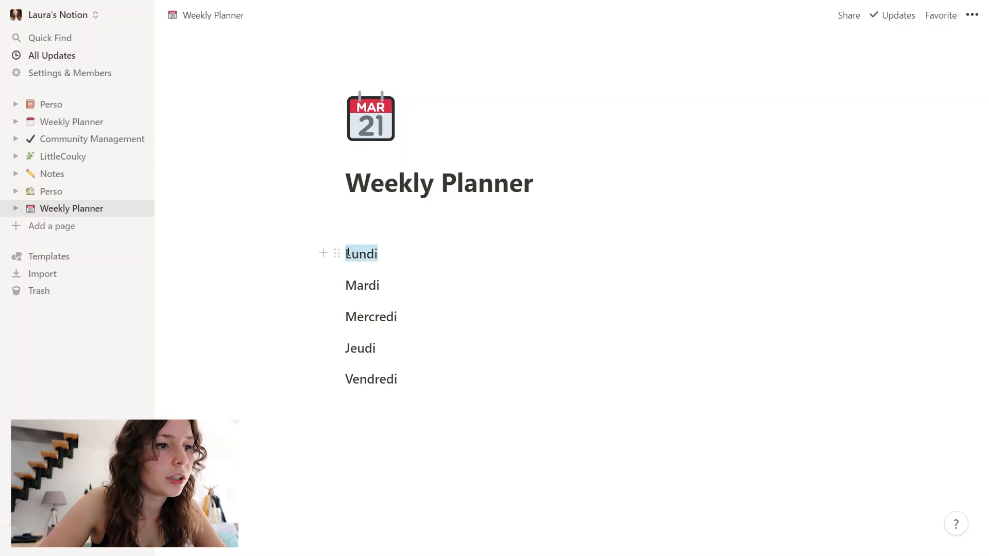
click(599, 228)
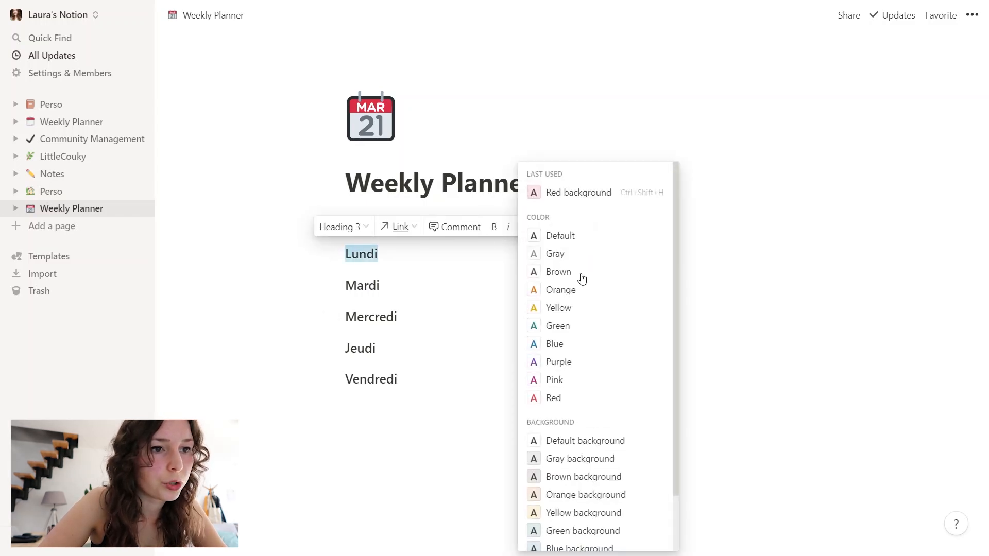
click(572, 484)
Give the Mardi heading text a green background and move it into a column beside Lundi.
drag(384, 286, 344, 284)
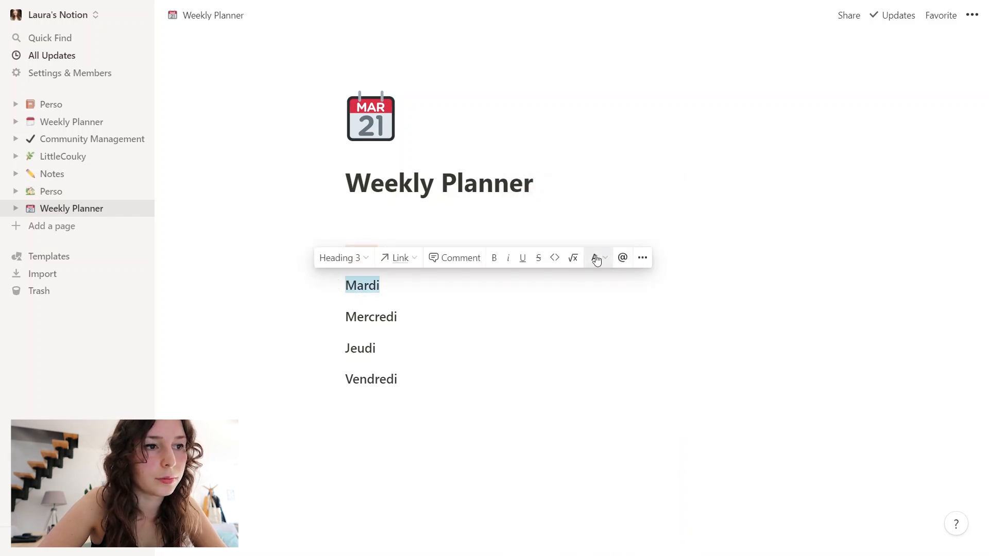
click(597, 258)
scroll(590, 408, down, 1)
click(546, 465)
mouse_move(337, 285)
mouse_down()
mouse_move(329, 281)
mouse_move(343, 285)
mouse_up()
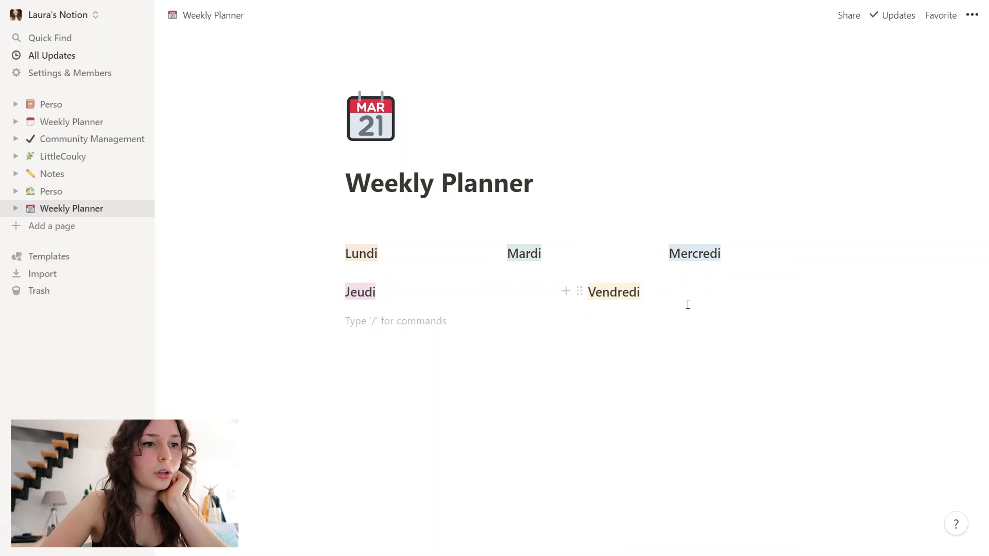
Add a Heading 3 reading "Week-end" beneath the row with Jeudi and Vendredi.
text(/he)
key(Down)
key(Down)
key(Return)
text(Week-e)
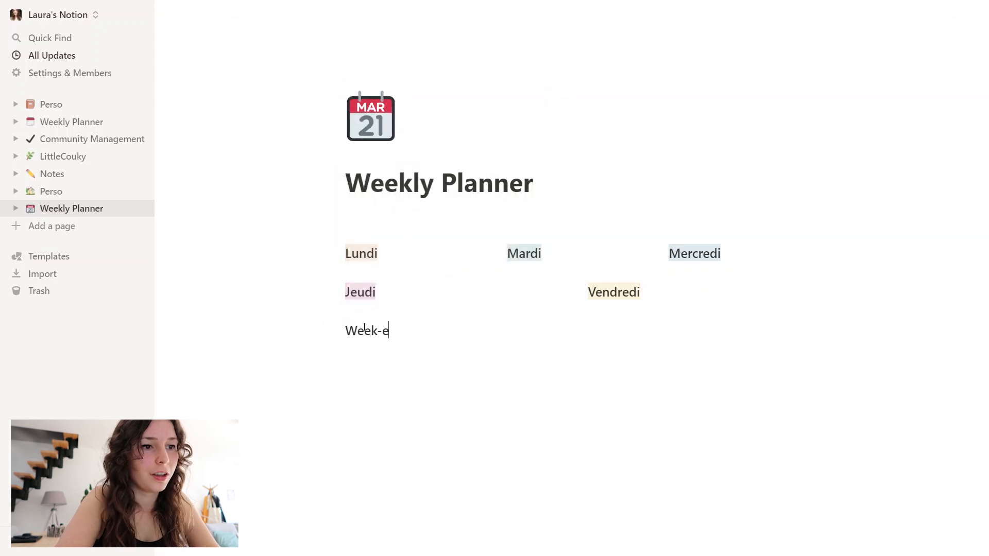
text(nd)
Give the Week-end heading text a red background.
drag(410, 330, 351, 326)
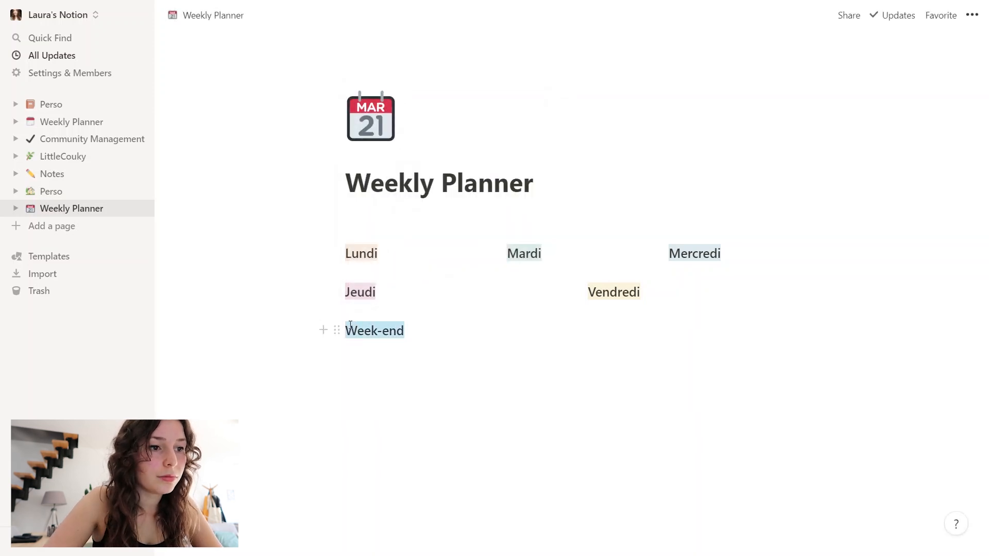
click(598, 303)
scroll(567, 412, down, 2)
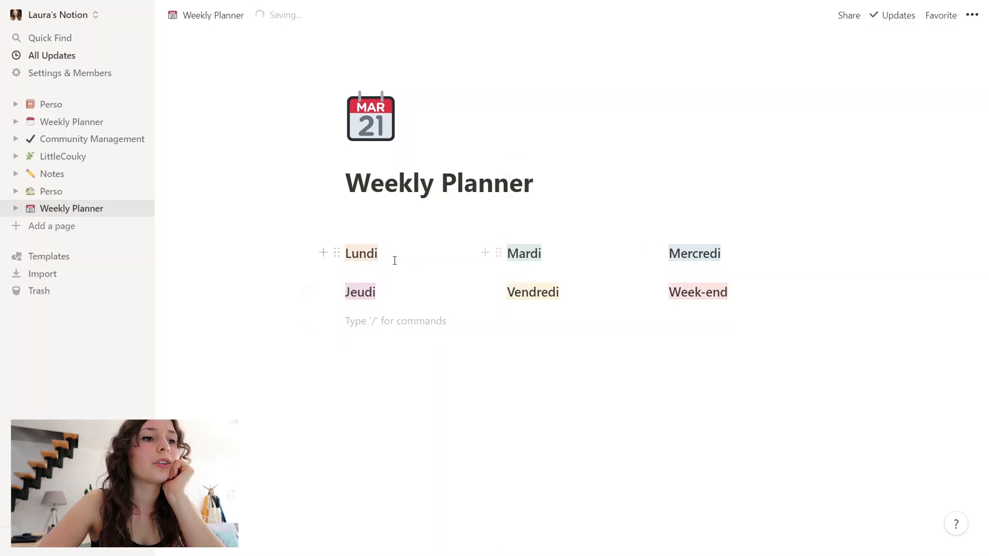
Insert a divider directly beneath the Lundi heading.
key(Return)
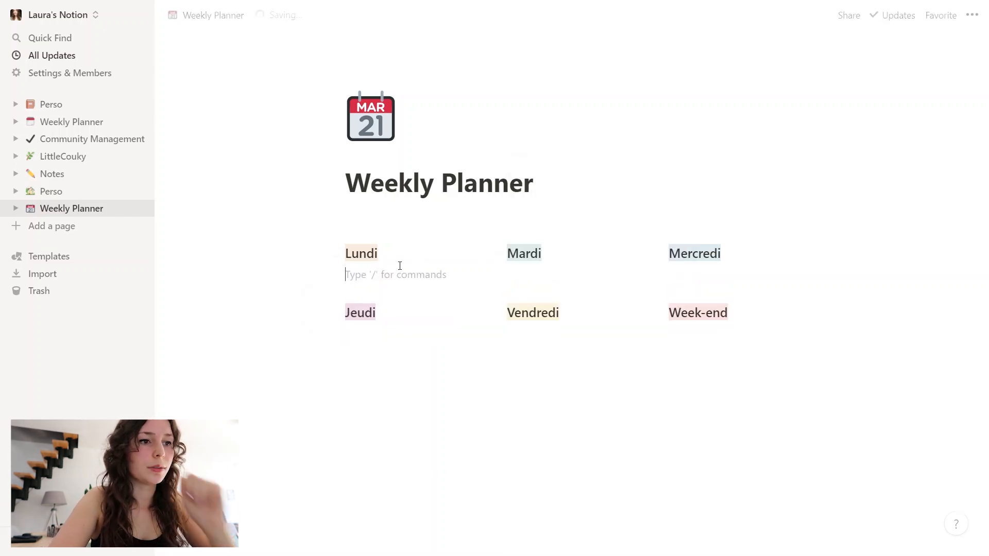
text(/div)
key(Return)
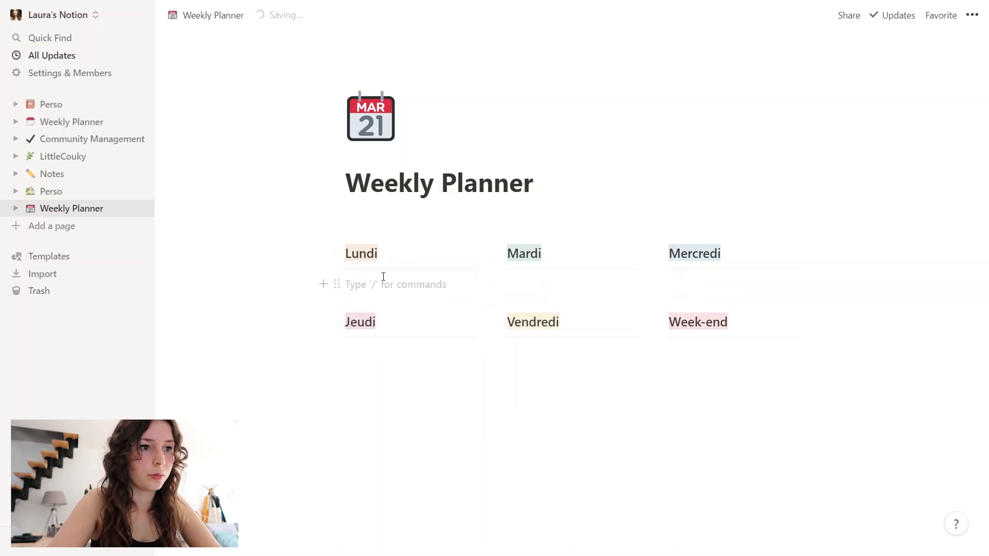
Add several blank lines beneath the Lundi divider to space its row from the Jeudi row.
key(Return)
key(Return)
key(Return)
key(Return)
key(Return)
key(Return)
key(BackSpace)
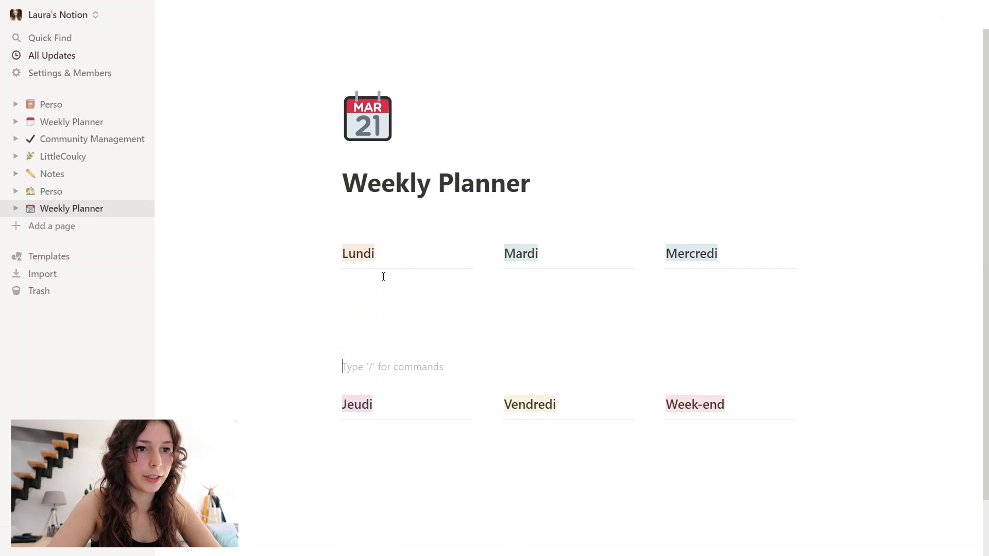
Insert an empty to-do item on the first line beneath the Lundi divider.
click(376, 275)
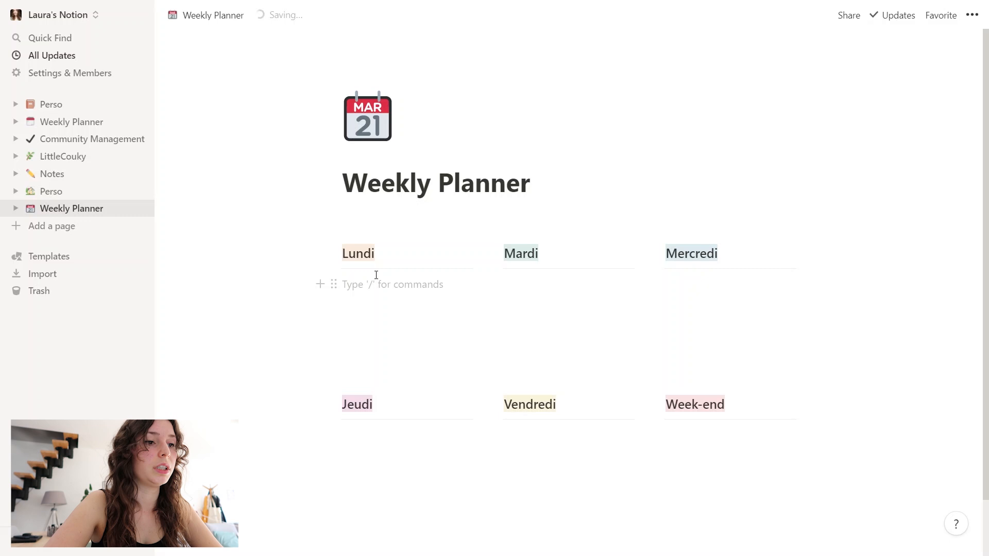
text(/tod)
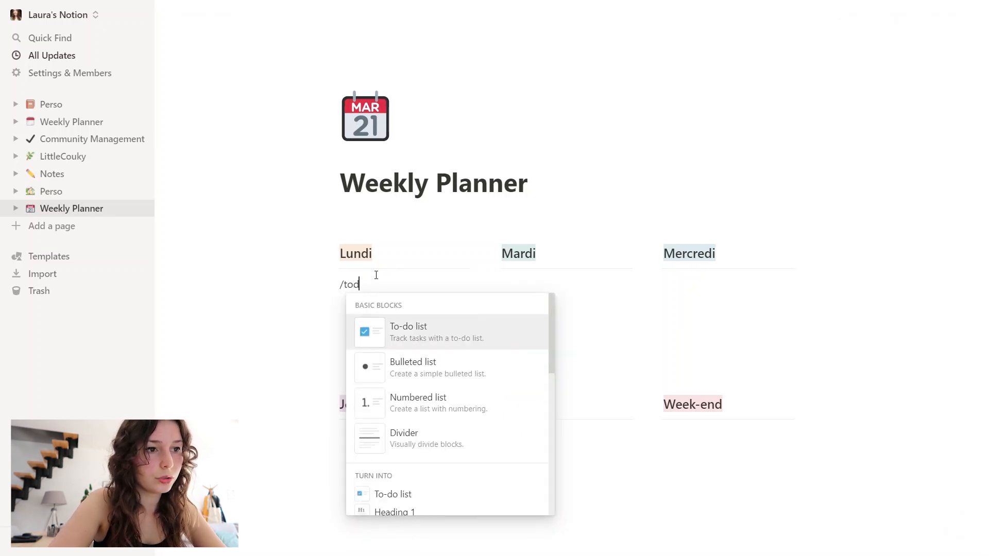
key(Return)
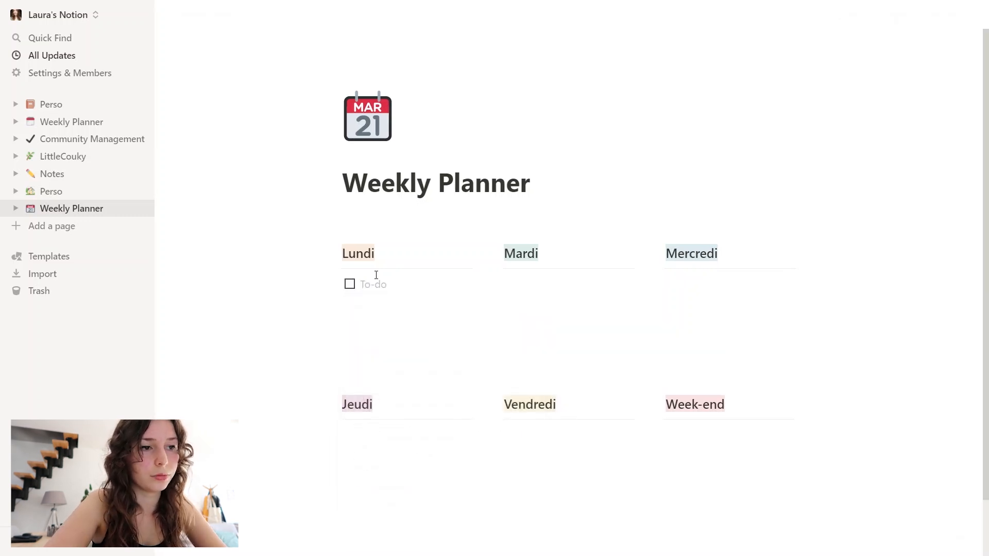
Label the empty Lundi to-do item Aspirer and toggle its checkbox on and back off.
text(Aspirer)
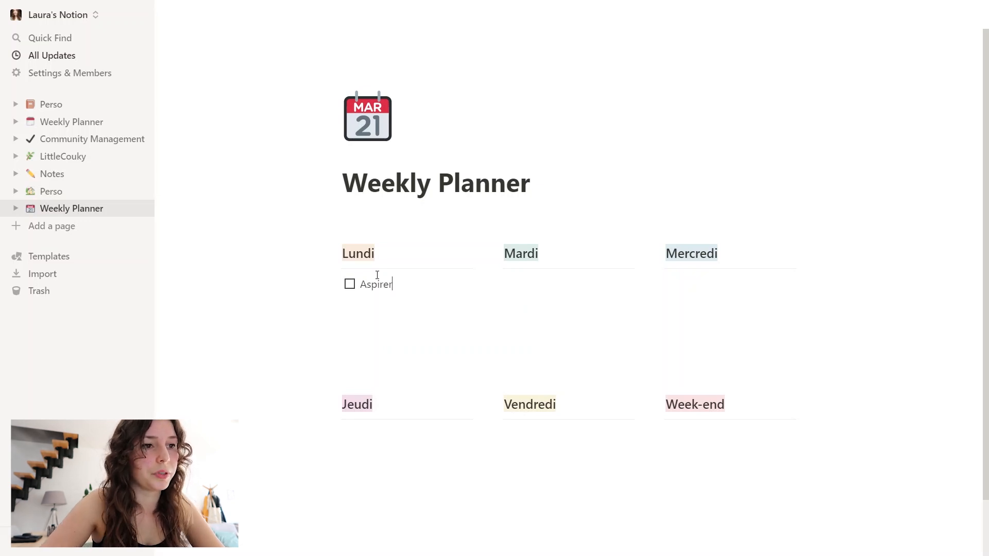
key(Return)
key(BackSpace)
click(350, 285)
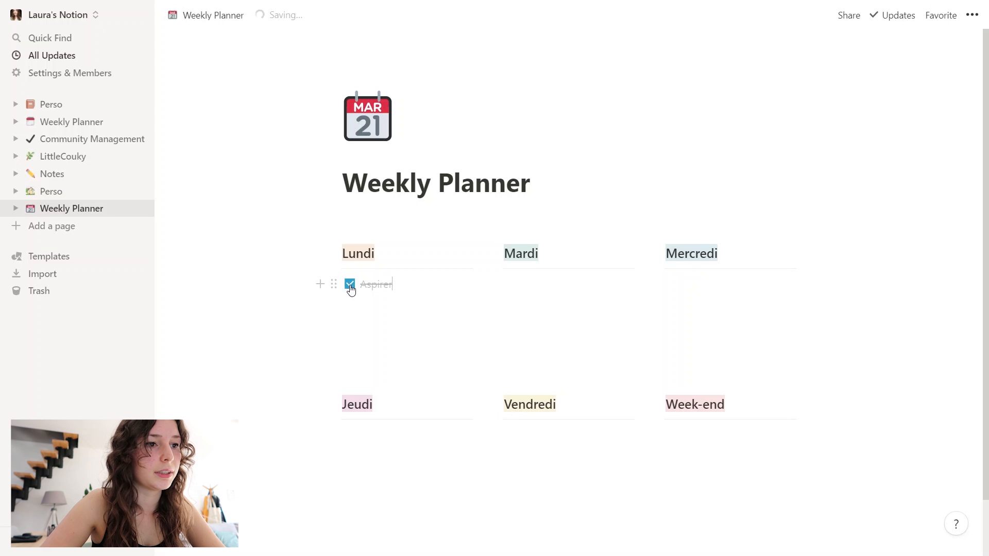
click(350, 287)
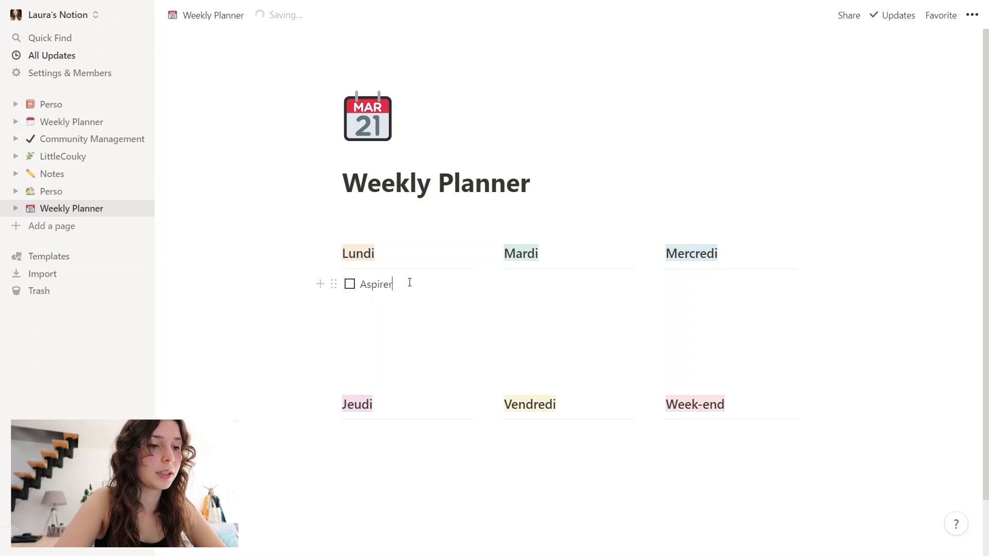
Add a bulleted list item reading "14h : Rdv avec ..." beneath the Aspirer to-do.
key(Return)
key(Return)
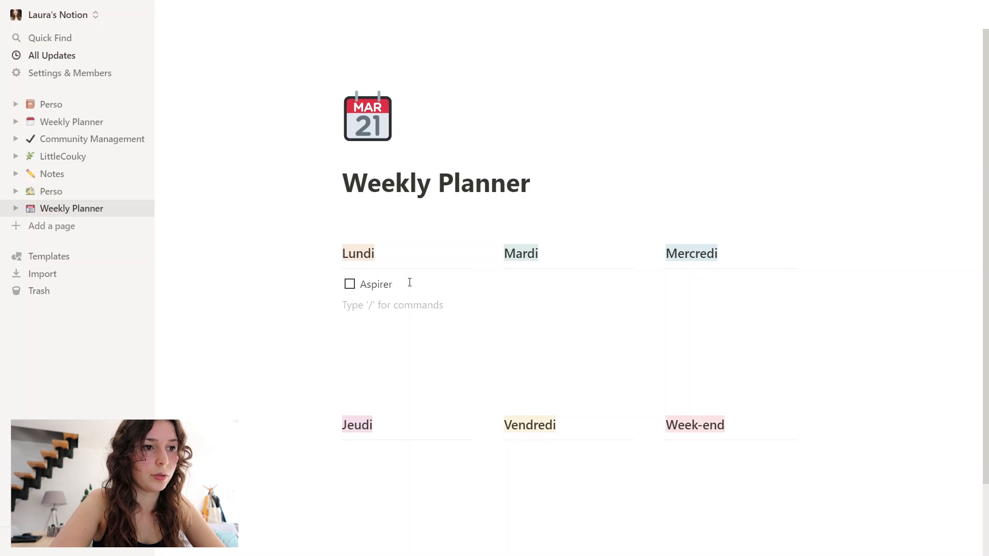
text(/bul)
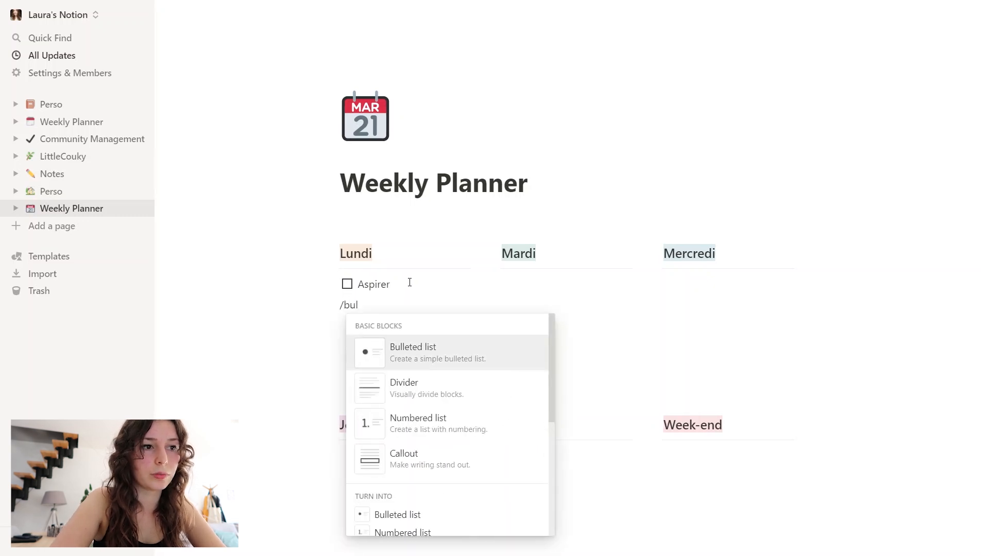
key(Return)
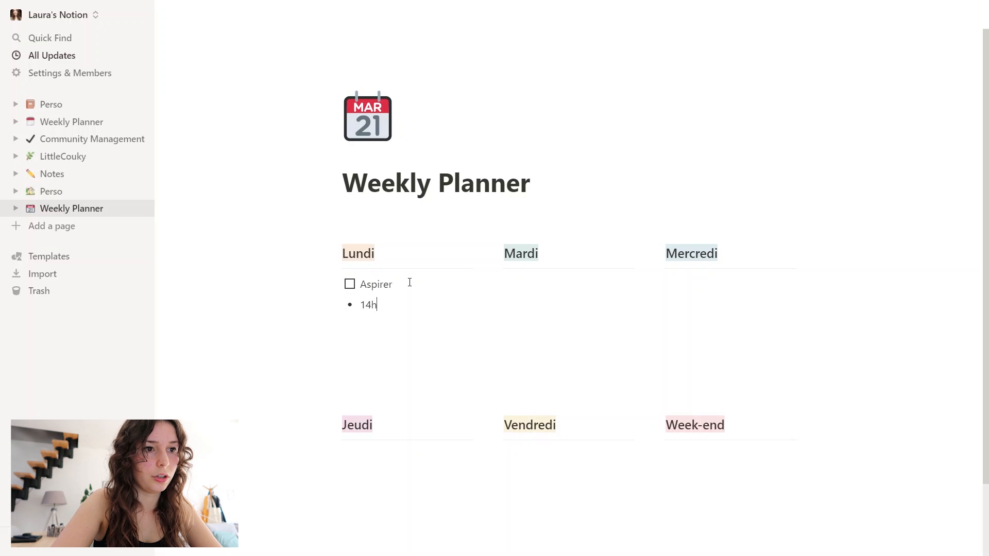
text(14h : Rdv avec ...)
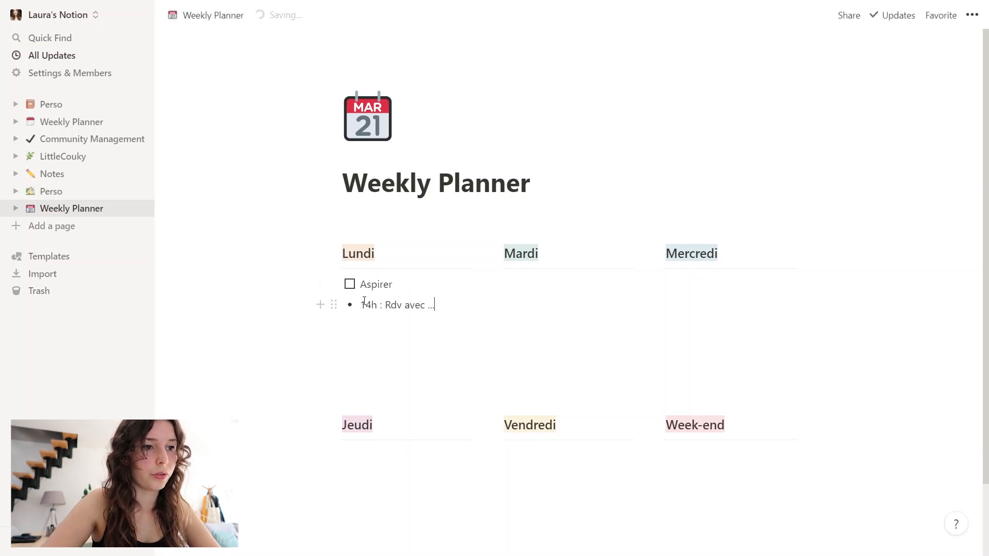
Give the text 14h in the Lundi bullet a red background.
drag(360, 304, 378, 305)
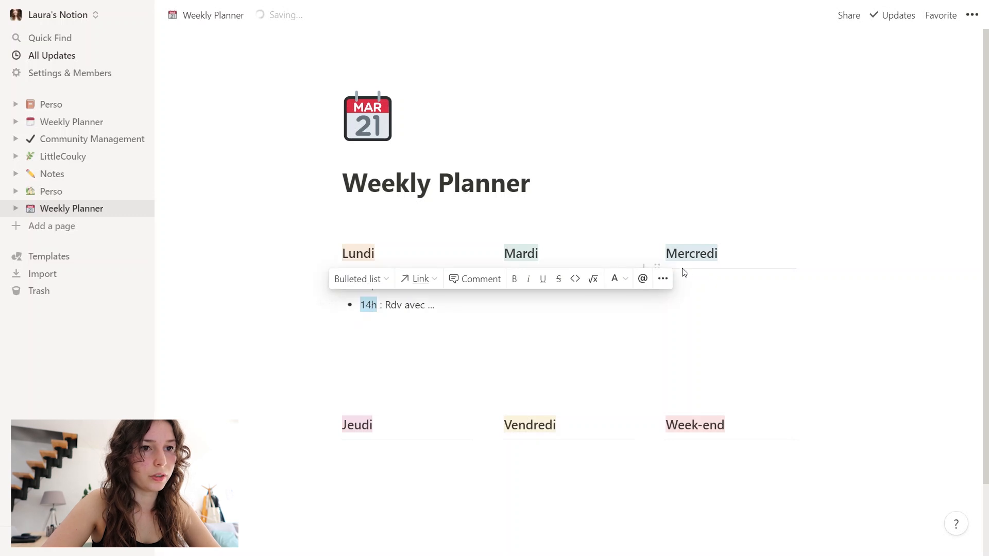
click(621, 278)
click(552, 536)
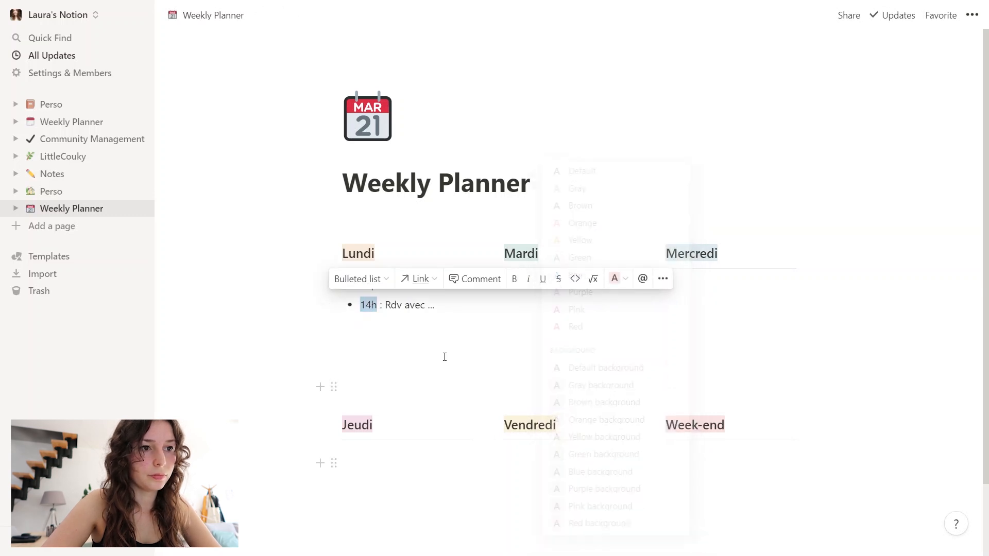
click(444, 355)
Insert a toggle list titled Achats on the first line beneath the Mardi divider.
click(527, 278)
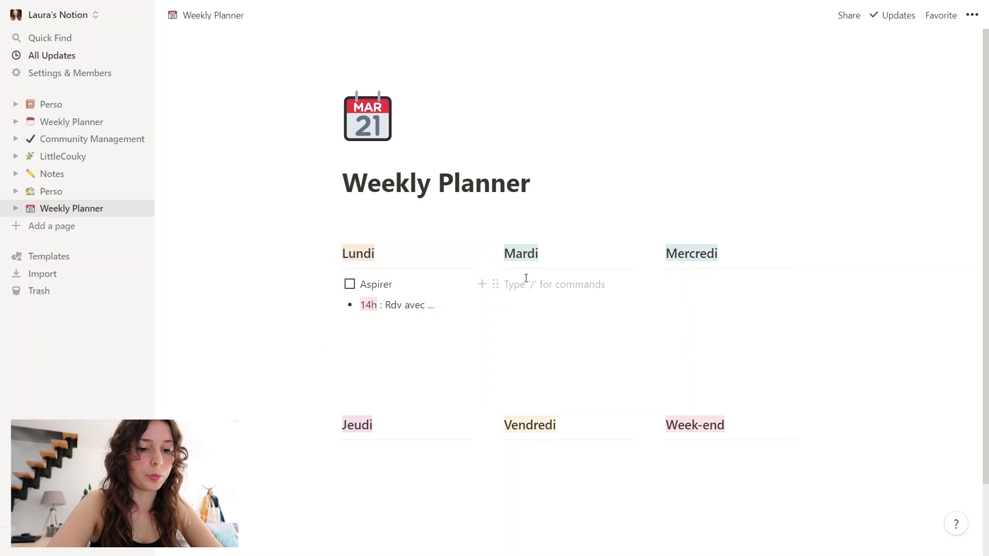
text(/)
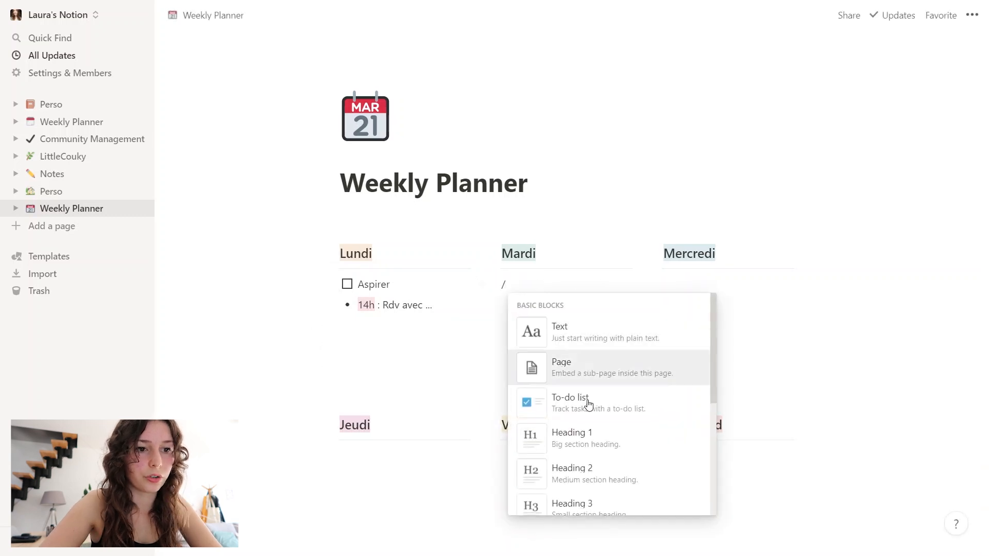
scroll(597, 420, down, 3)
scroll(596, 419, down, 2)
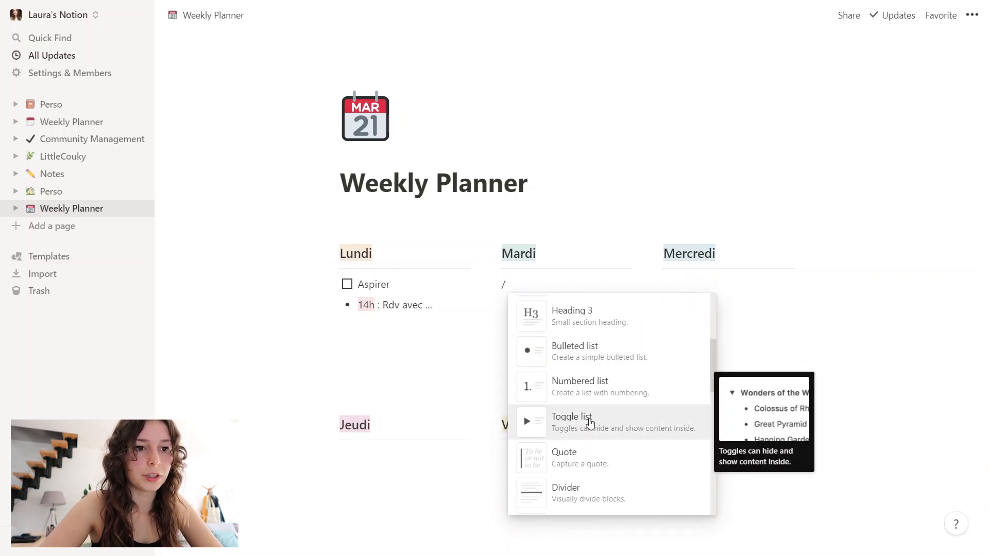
click(567, 421)
text(Achats)
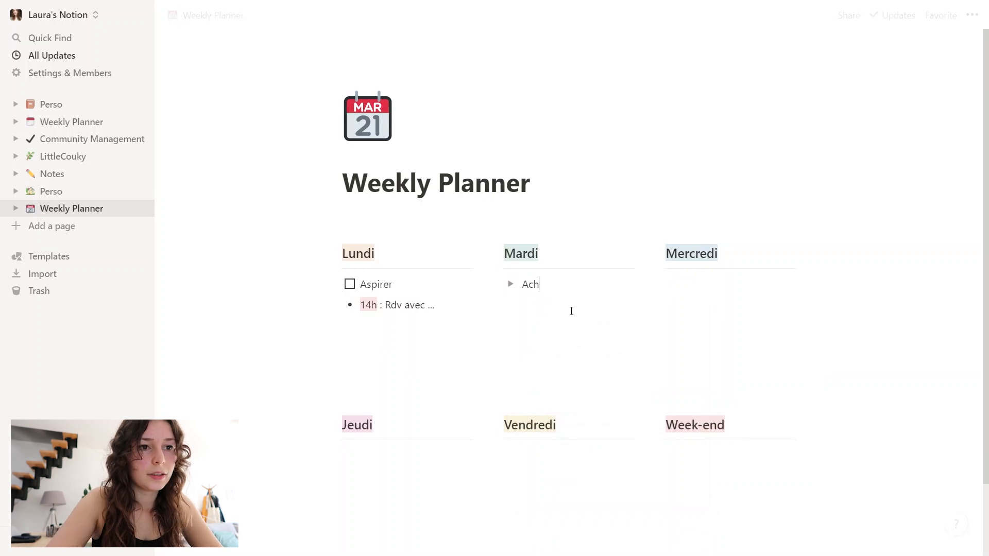
Fill the Achats toggle with the to-do items Pain, Miel and Chèvre, and leave the toggle collapsed.
click(511, 284)
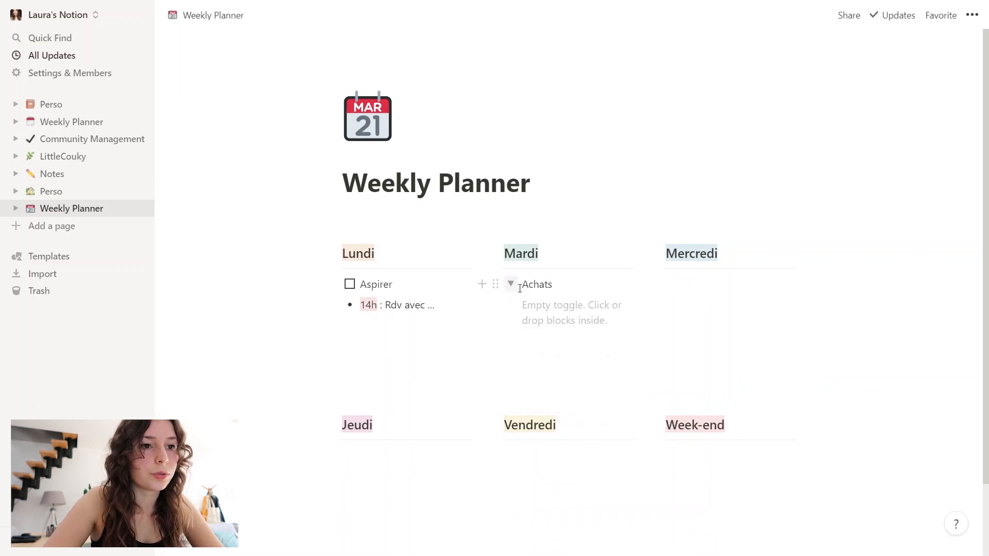
click(537, 307)
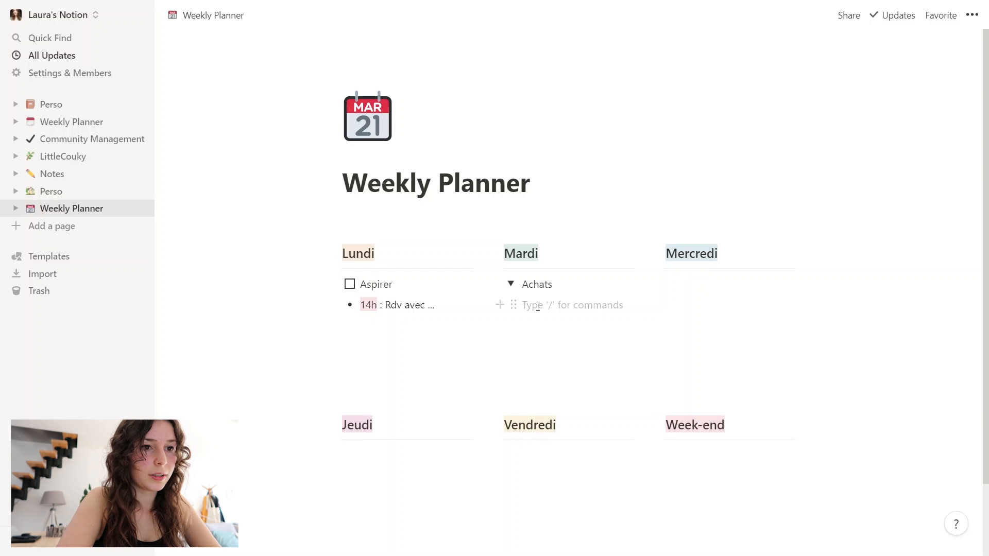
text(/todo)
key(Return)
text(Pain)
key(Return)
text(Miel)
key(Return)
text(Chgèv)
key(BackSpace)
key(BackSpace)
key(BackSpace)
text(èvre)
click(511, 285)
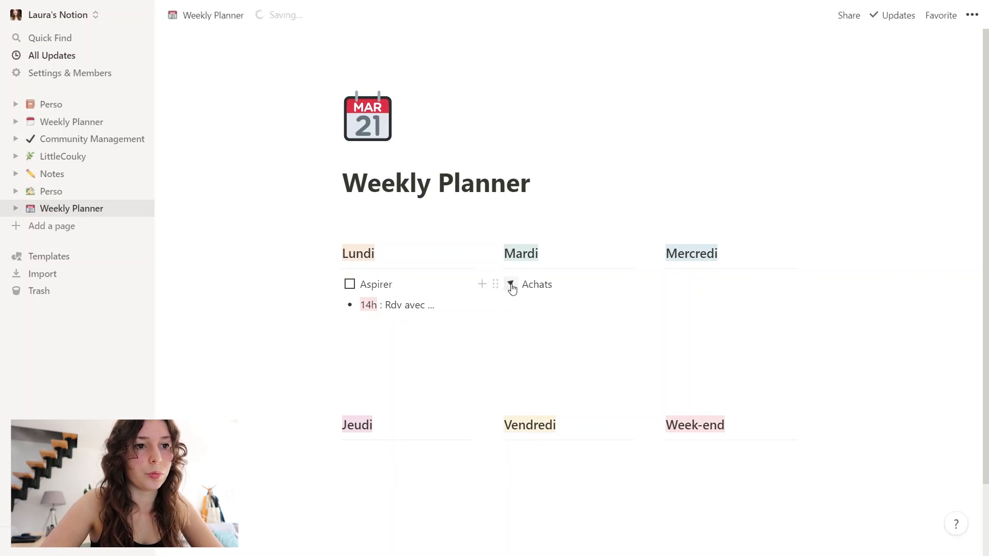
click(512, 286)
click(511, 286)
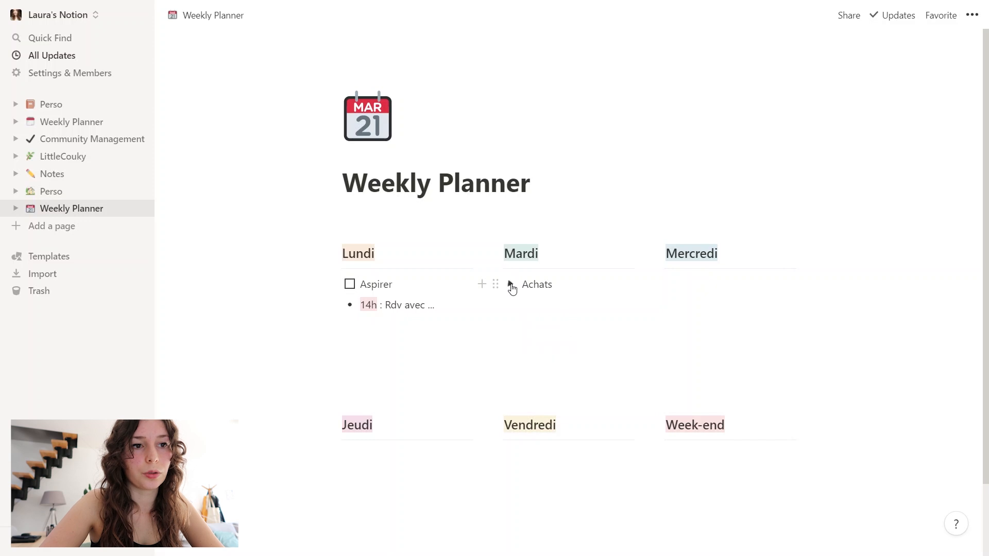
Add a to-do item Lire beneath the Mercredi divider and mark it as completed.
click(674, 284)
text(/todo)
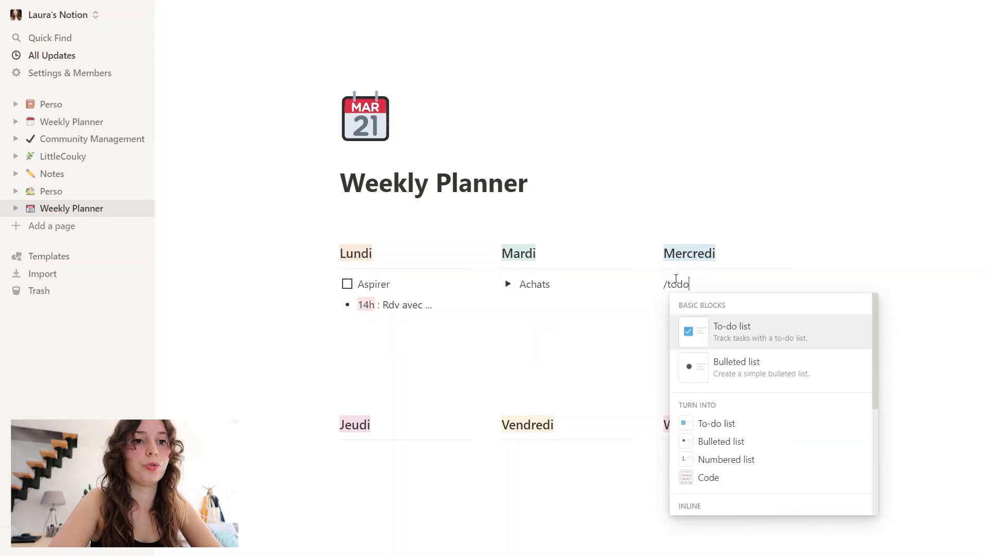
key(Return)
text(Lire)
click(548, 355)
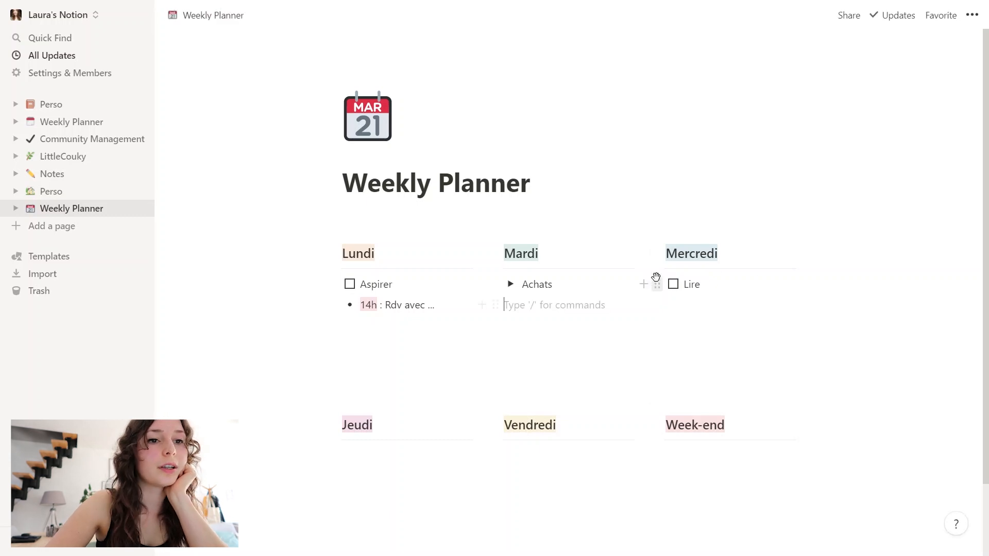
mouse_move(658, 287)
mouse_down()
mouse_move(510, 297)
mouse_move(510, 449)
mouse_move(604, 380)
mouse_move(676, 267)
mouse_move(667, 278)
mouse_up()
click(519, 469)
click(692, 334)
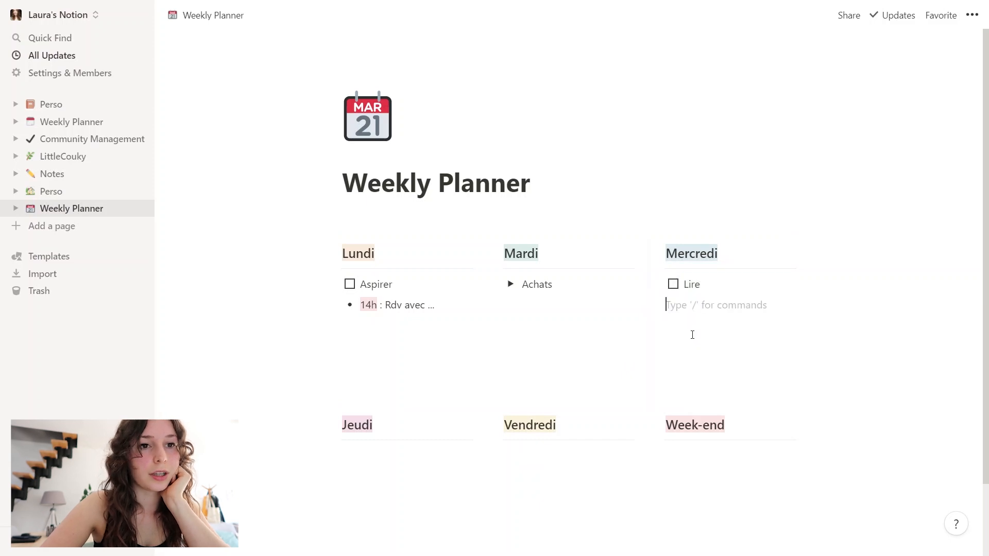
click(674, 284)
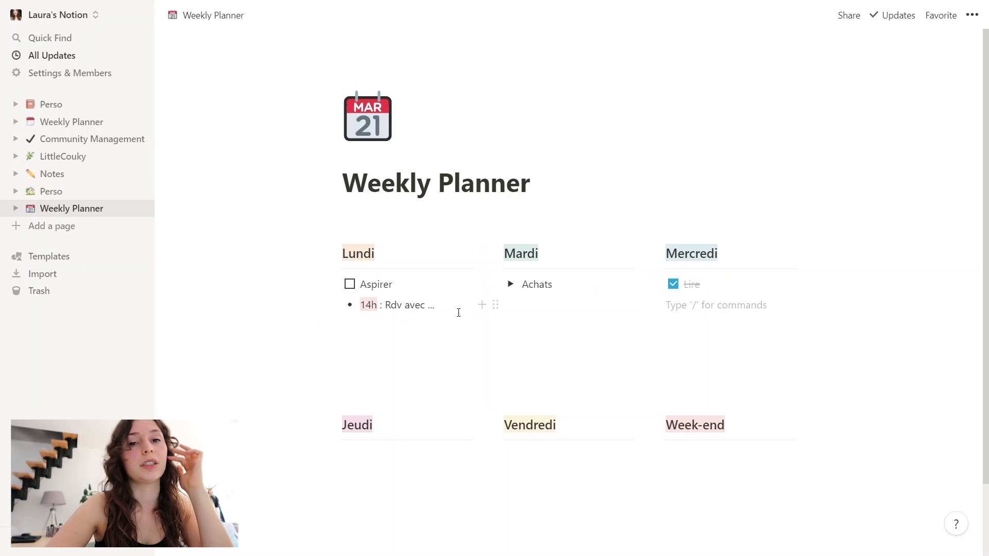
Add several blank lines beneath the Jeudi row and write "A faire quand j'ai du temps" on the last one.
scroll(464, 387, down, 2)
click(417, 448)
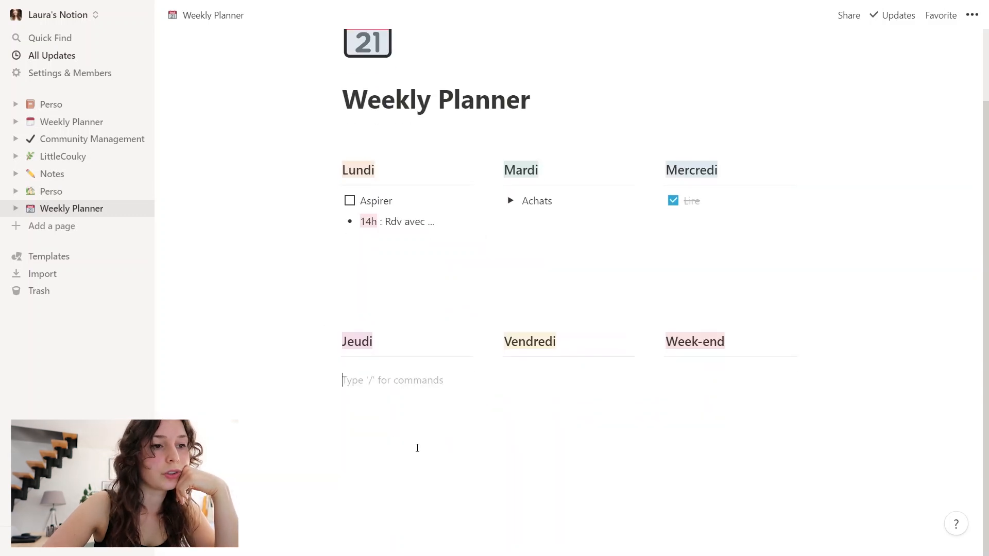
key(Return)
key(Return)
key(Return)
key(Return)
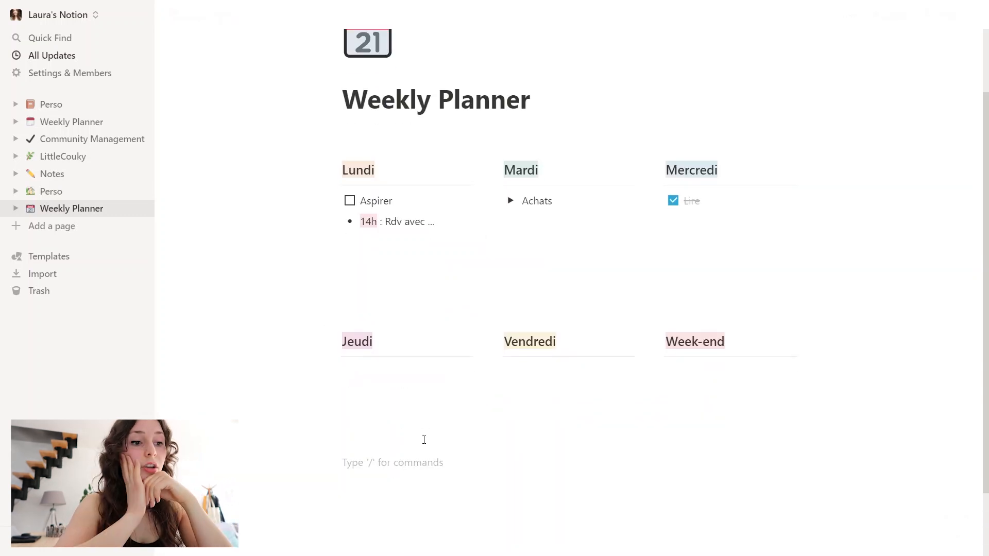
text(A faire quand j'ai)
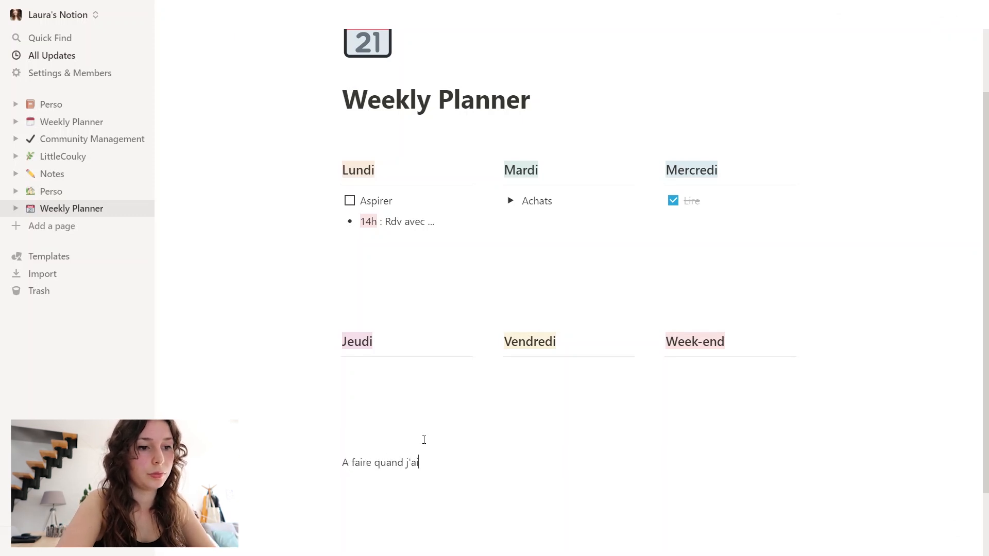
text( du temps)
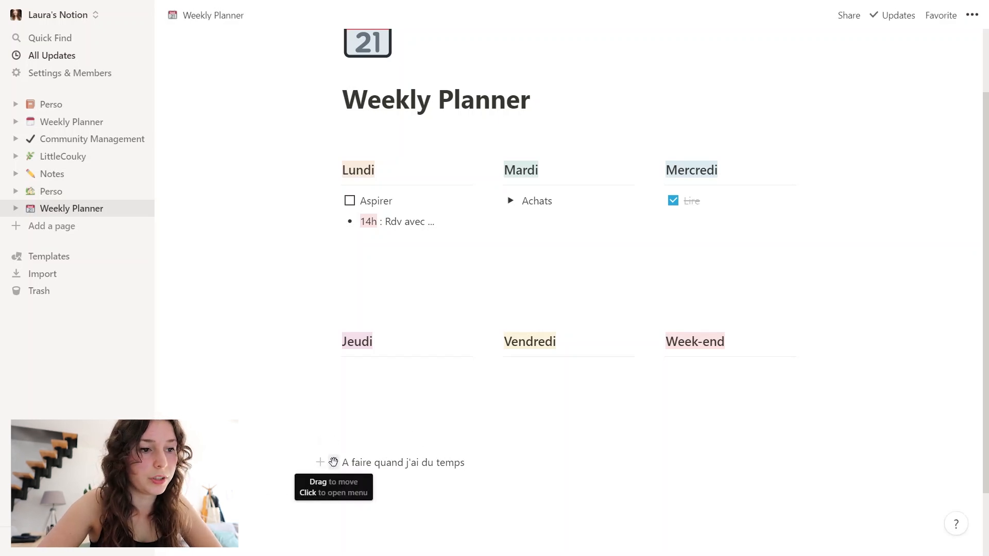
Turn the "A faire quand j'ai du temps" line into a Heading 3.
click(334, 462)
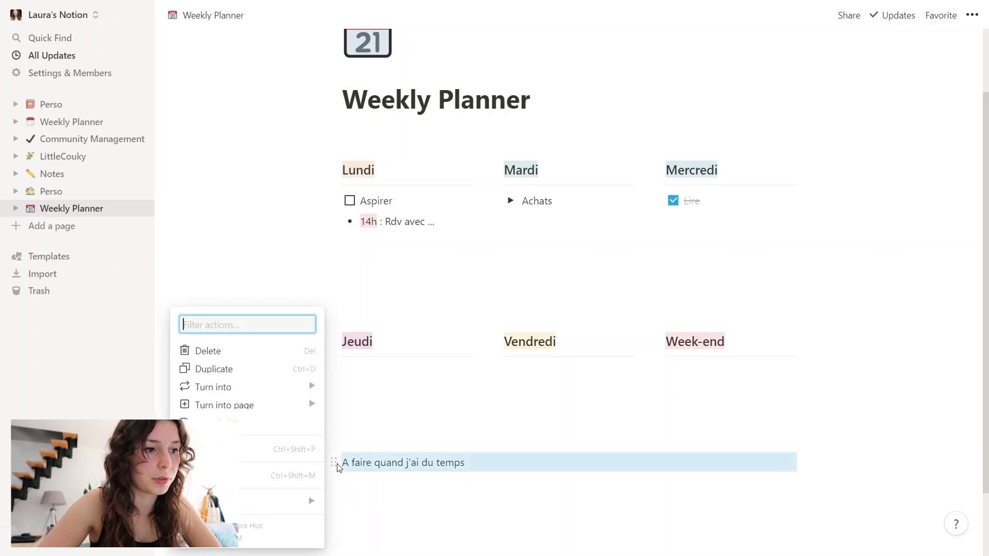
mouse_move(234, 394)
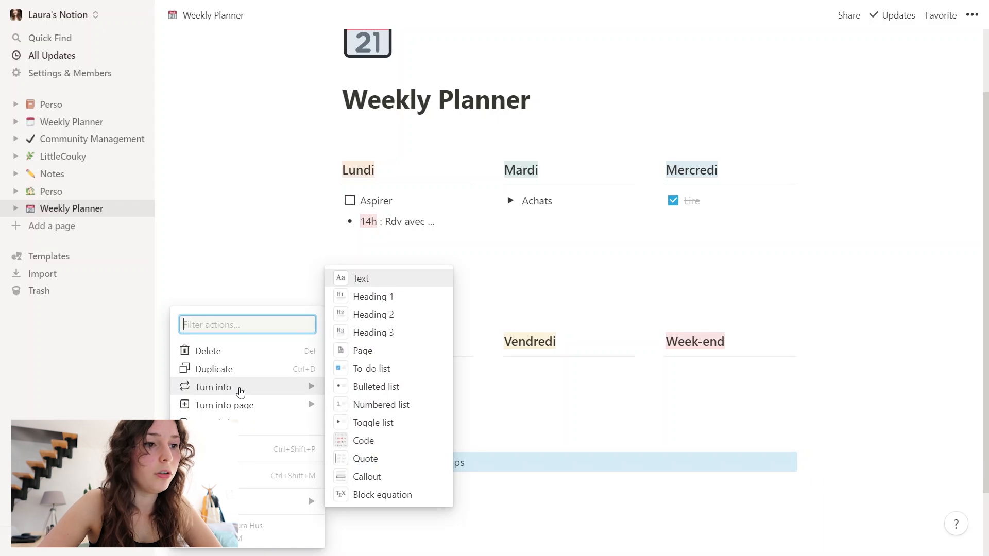
click(375, 334)
Add a Heading 3 reading "La semaine prochaine" below the Lire and Dormir to-dos.
scroll(412, 459, down, 2)
click(473, 458)
key(Return)
text(### )
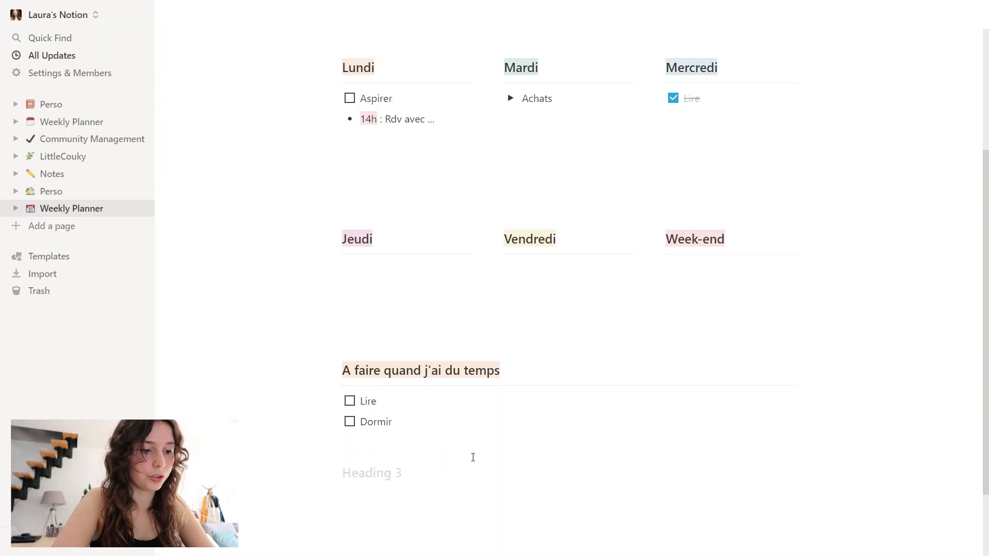
text(La semaine prochaine)
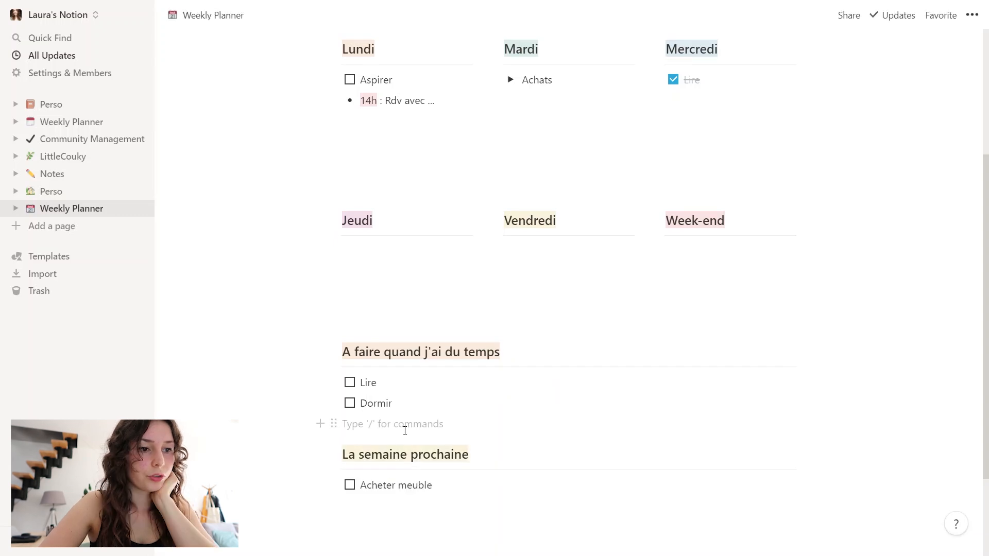
Move the "La semaine prochaine" heading, its divider and the Acheter meuble to-do into a column beside "A faire quand j'ai du temps".
drag(407, 404, 592, 381)
click(598, 446)
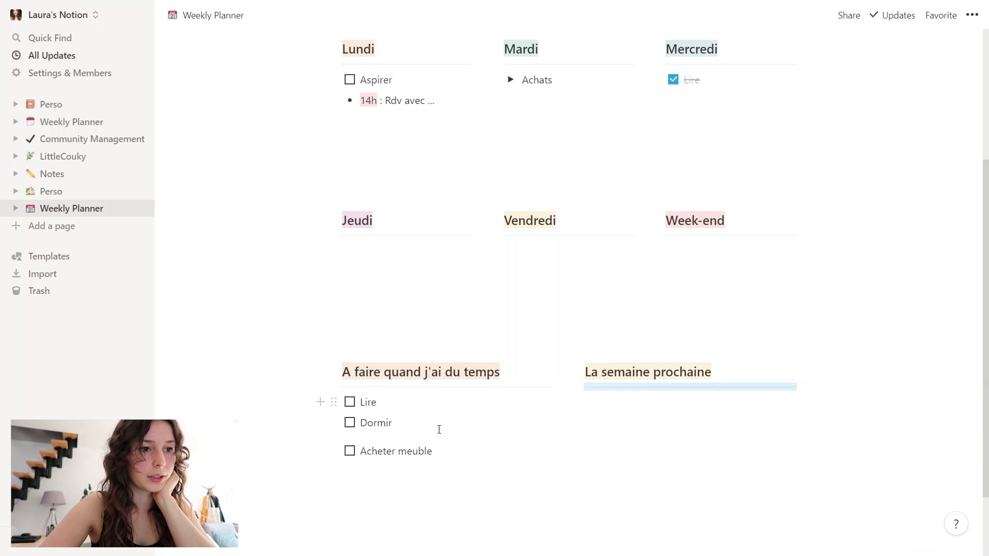
drag(335, 446, 599, 389)
scroll(814, 338, up, 4)
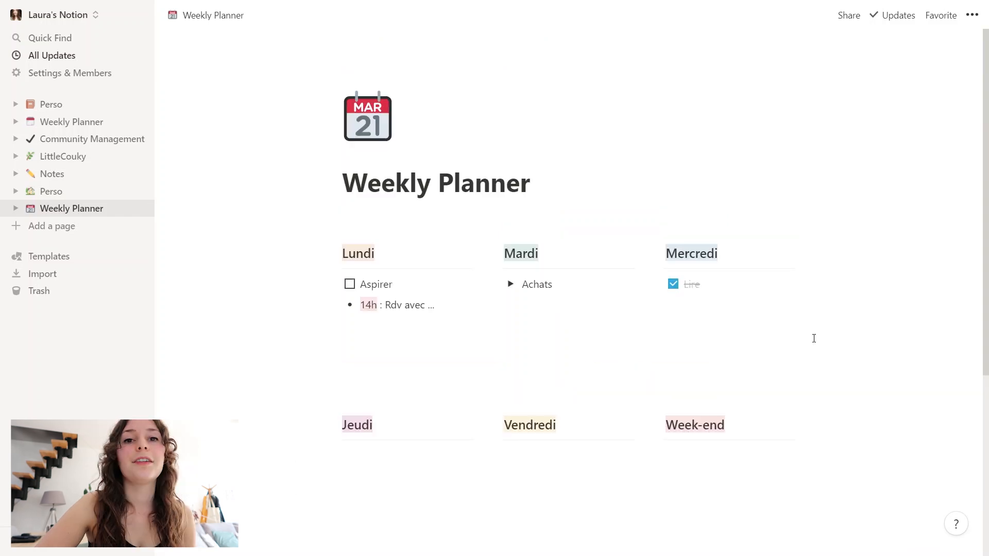
scroll(411, 296, down, 5)
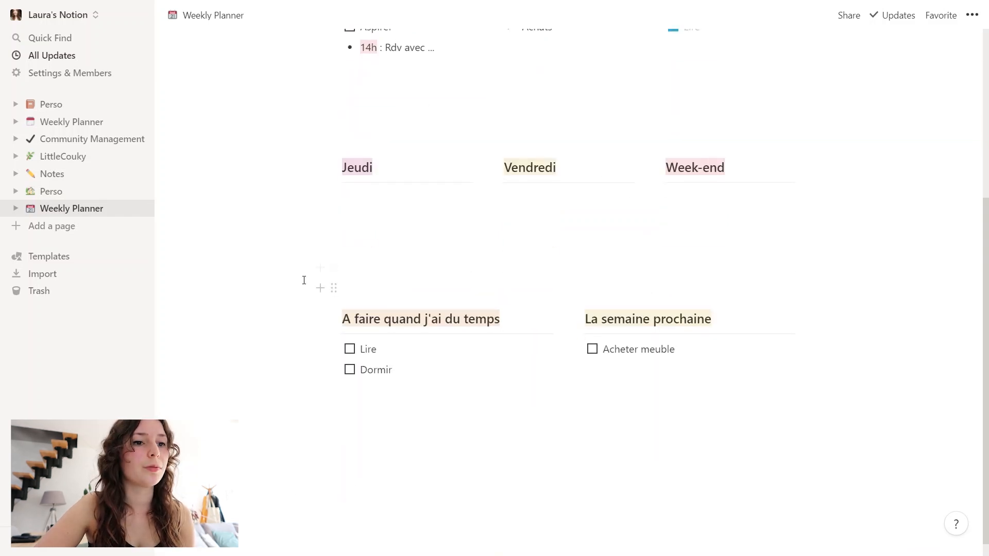
scroll(305, 281, up, 5)
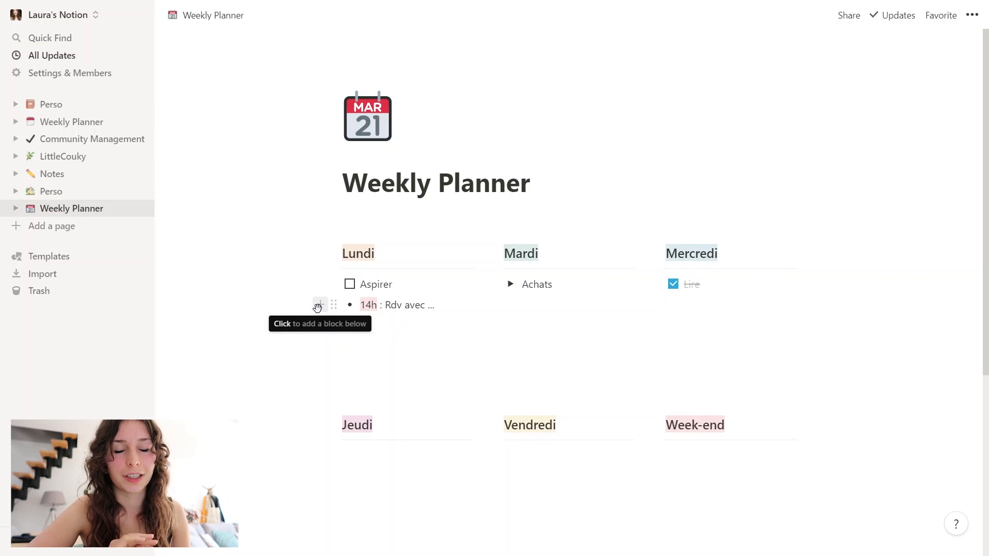
Insert an inline calendar database beneath the "A faire quand j'ai du temps" and "La semaine prochaine" columns.
scroll(258, 311, down, 1)
scroll(309, 314, down, 5)
click(378, 389)
key(Return)
key(Return)
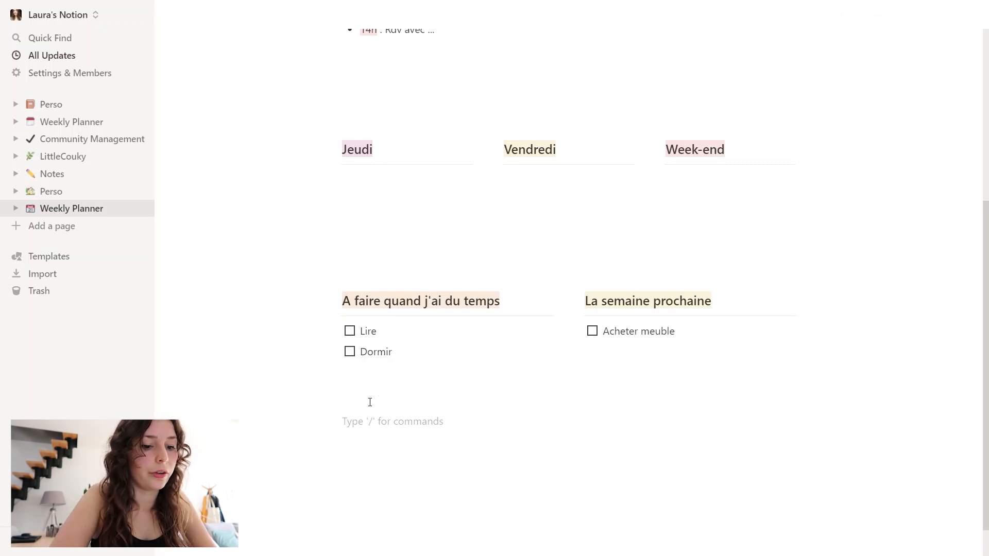
text(/tabl)
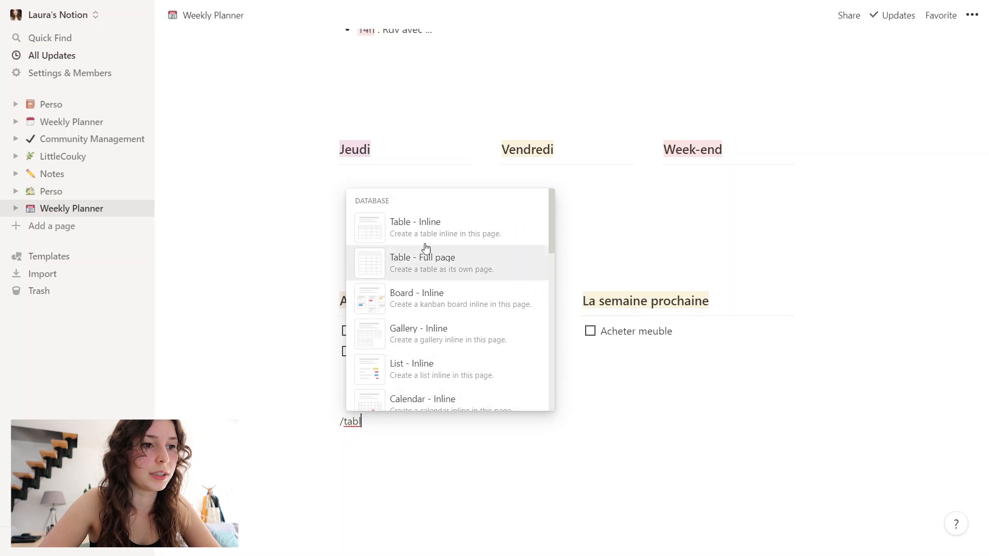
scroll(425, 288, down, 4)
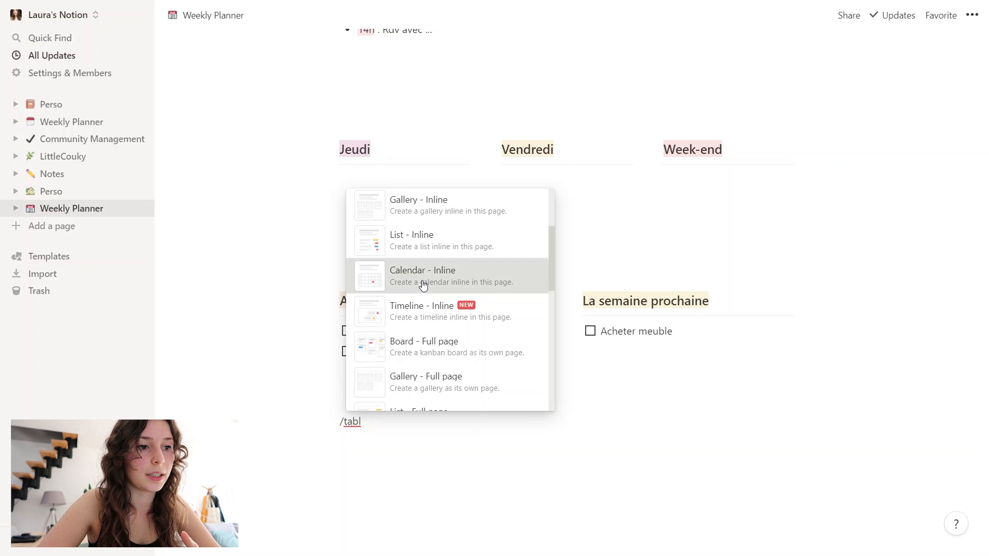
click(423, 282)
Title the new calendar database "Mes posts".
scroll(273, 392, down, 4)
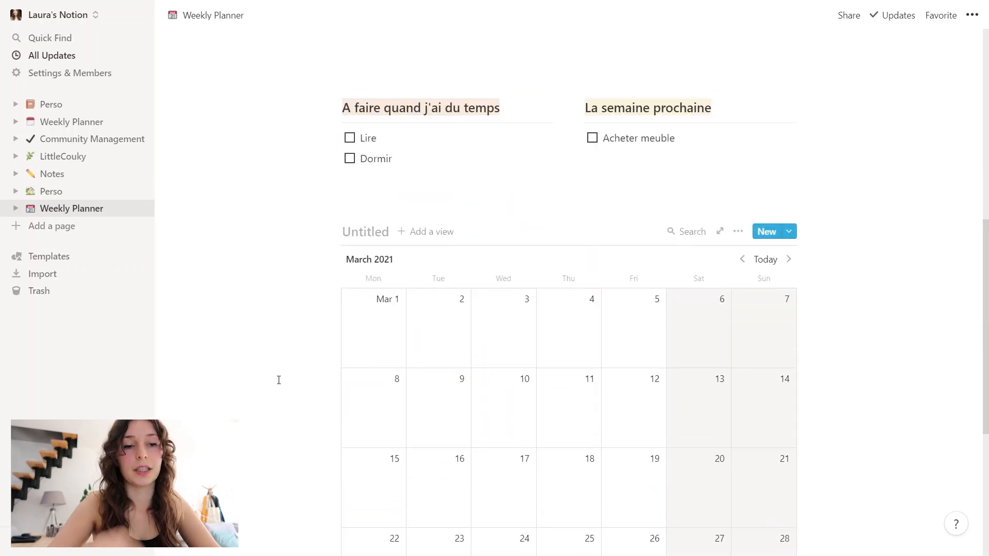
text(Mes posys)
key(BackSpace)
key(BackSpace)
text(ts)
Add an entry named "Recette" on March 18 in the calendar and give it a new tag, Instagram.
scroll(263, 252, down, 3)
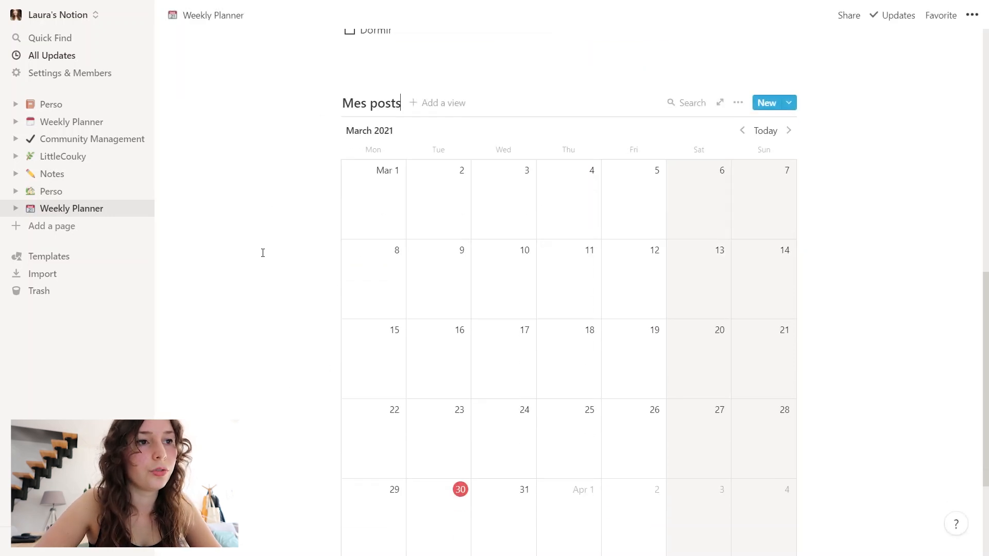
scroll(550, 322, down, 2)
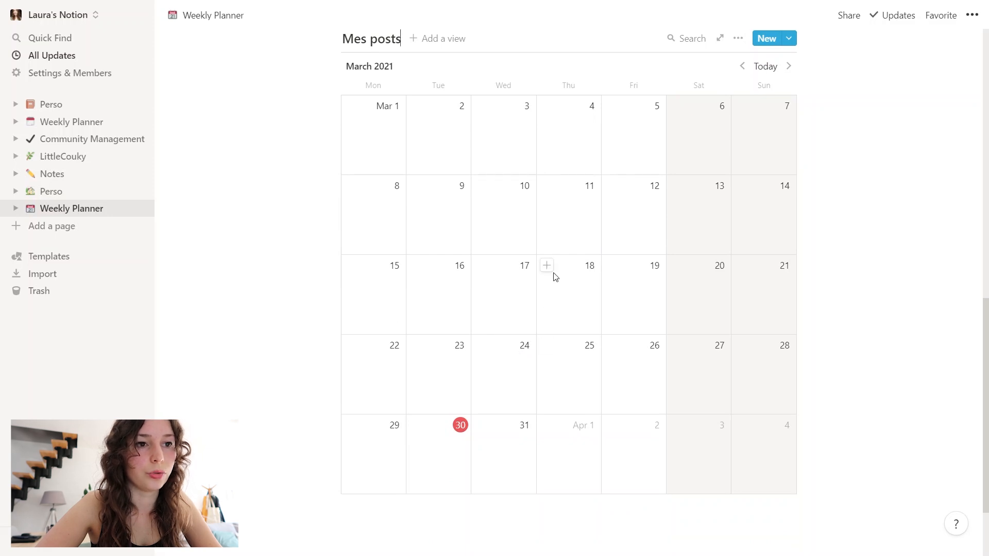
click(546, 268)
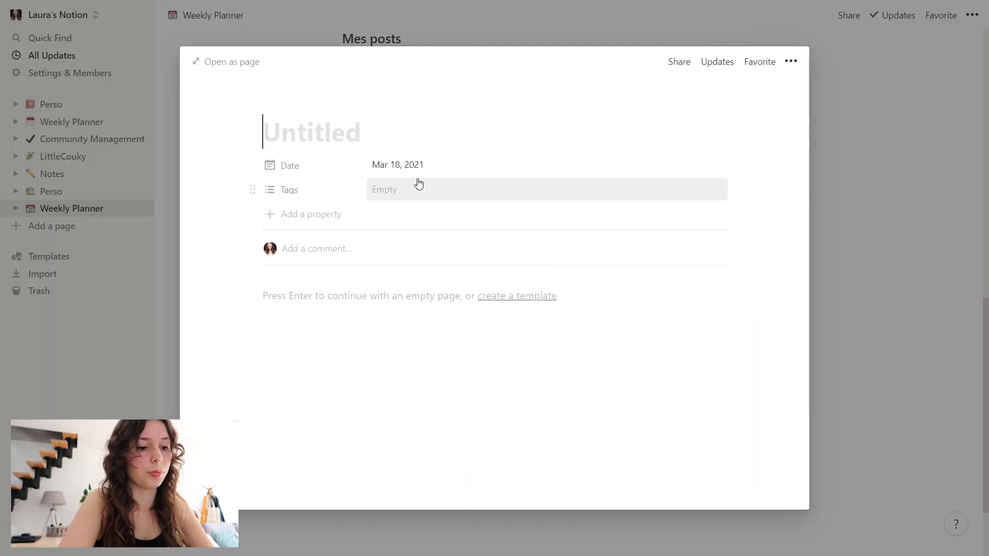
text(Recette)
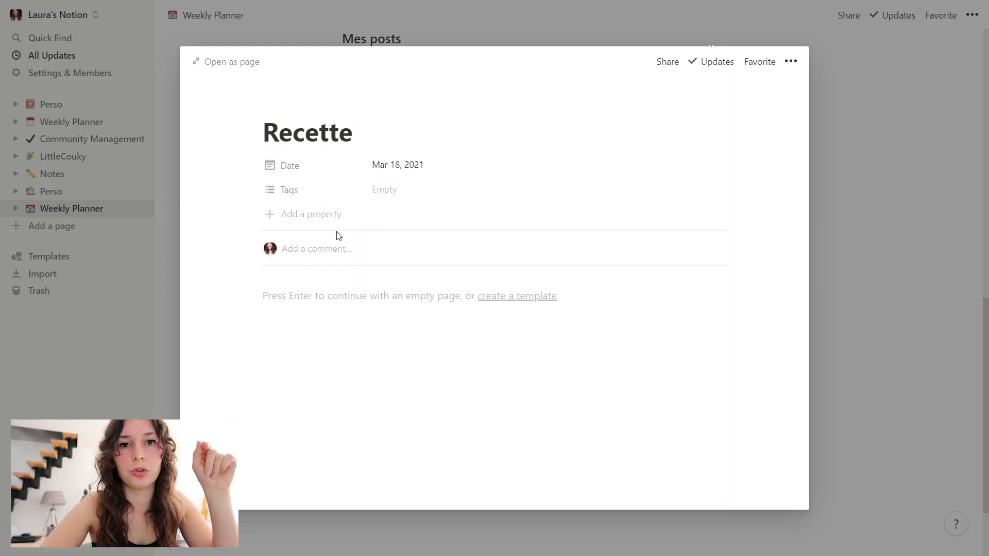
click(386, 196)
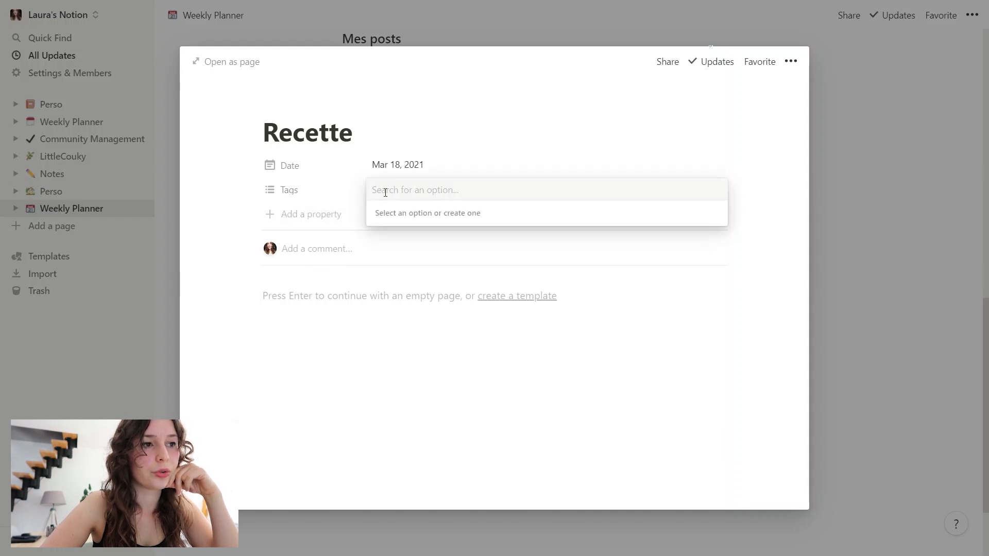
text(Instagram)
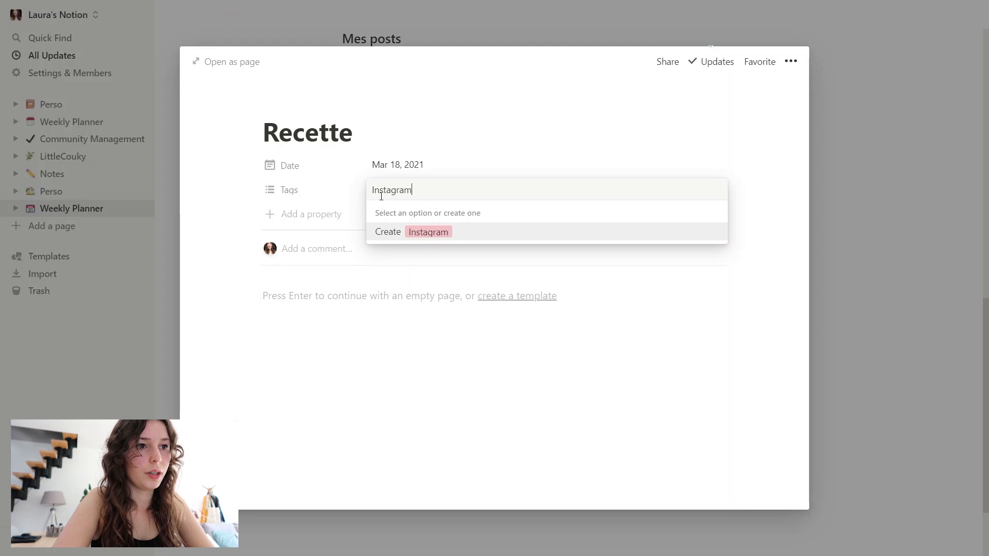
key(Return)
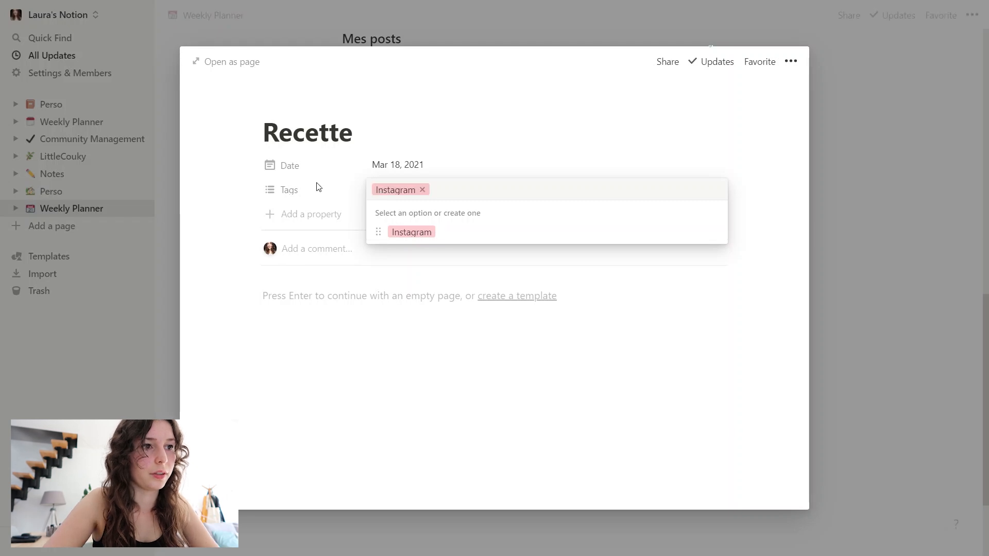
Rename the Tags property of the Recette entry to "Réseau" and close the entry.
click(298, 192)
click(292, 196)
text(Réseau)
key(Return)
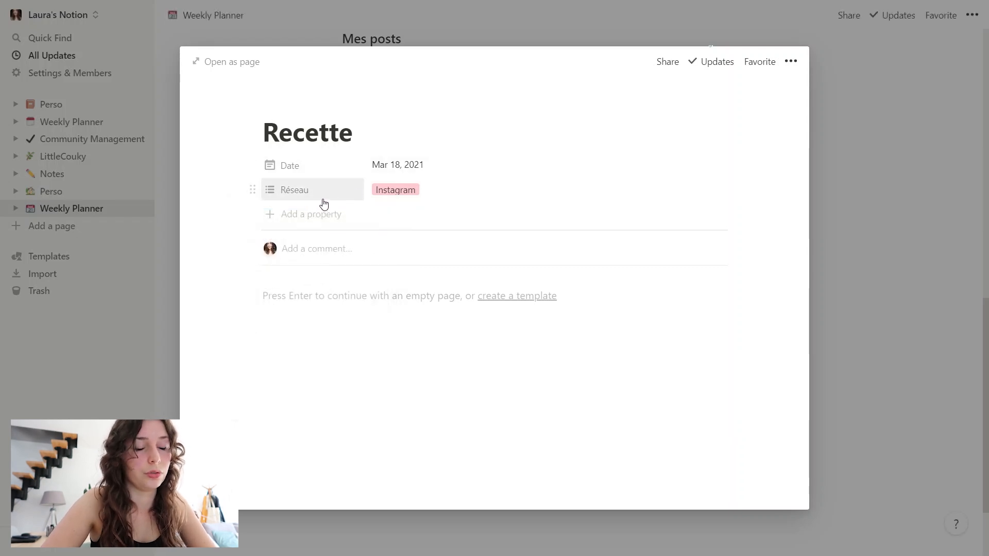
click(833, 248)
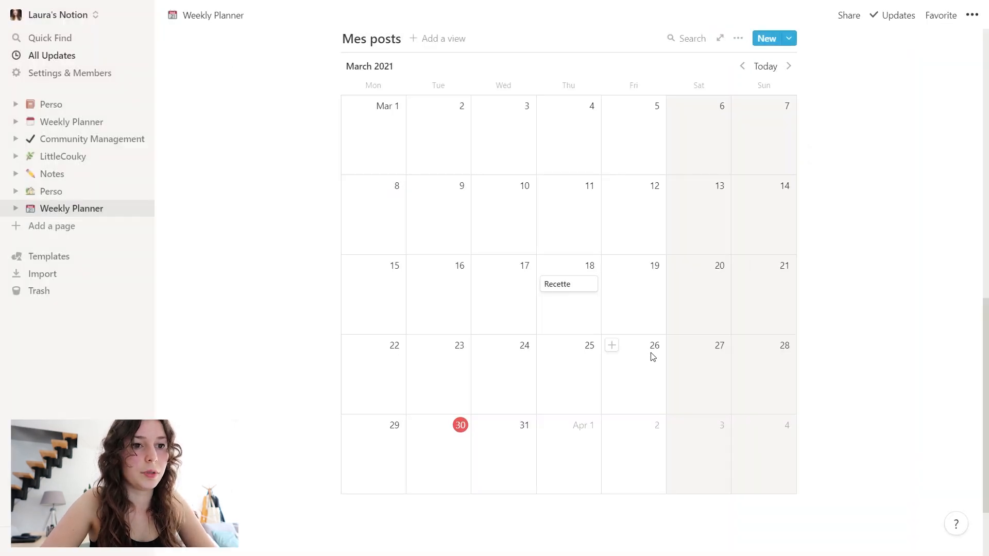
Add an entry named "Loki" on March 26 with a new Réseau option, Facebook.
click(611, 347)
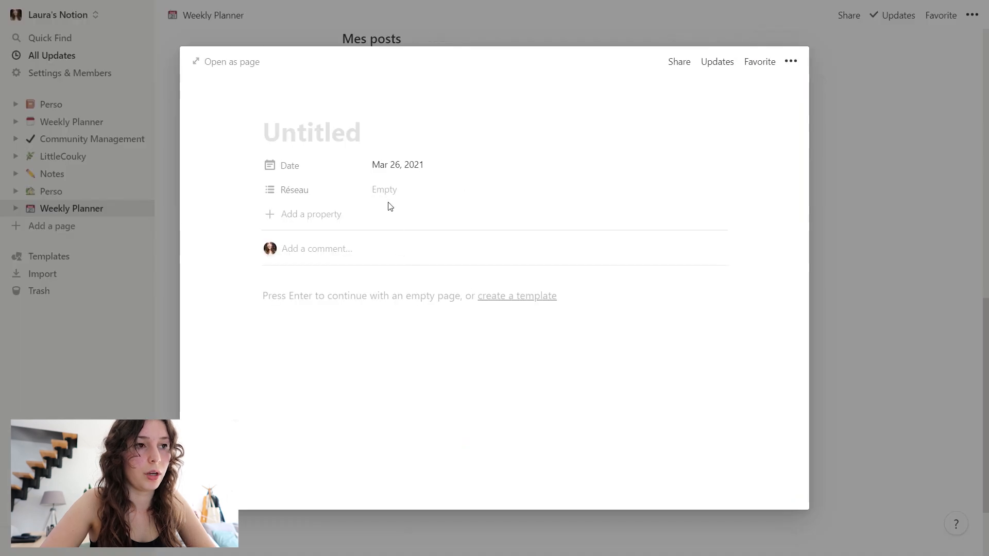
text(Loki)
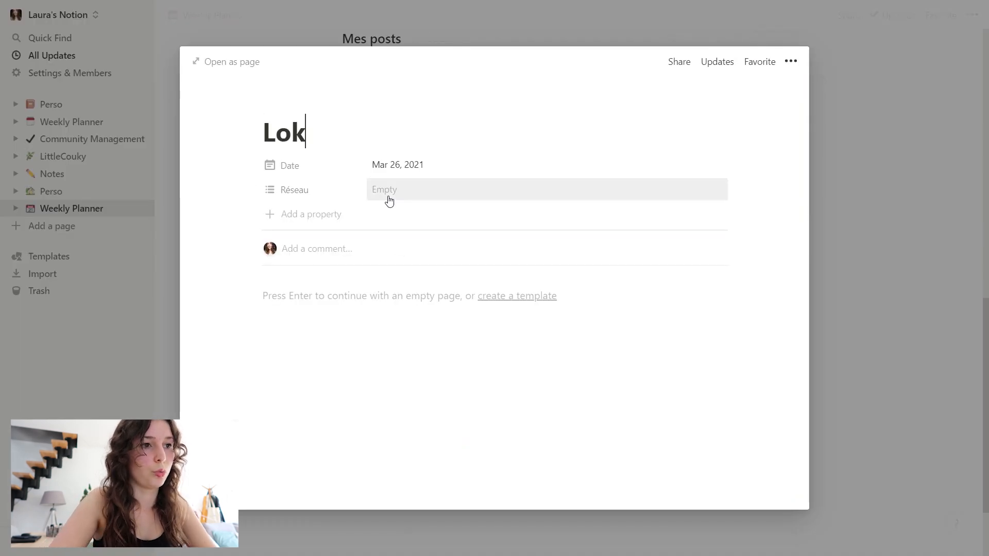
click(408, 192)
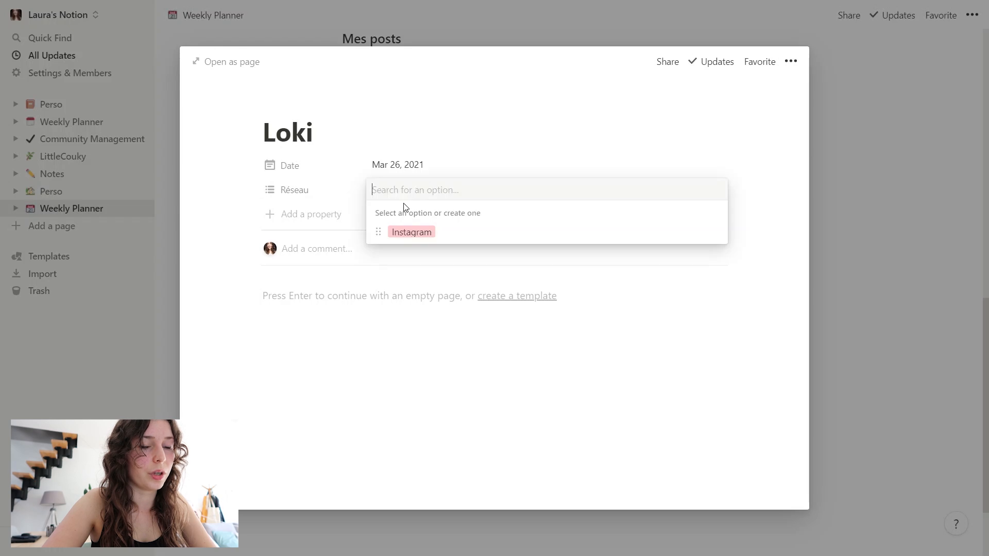
text(Facebook)
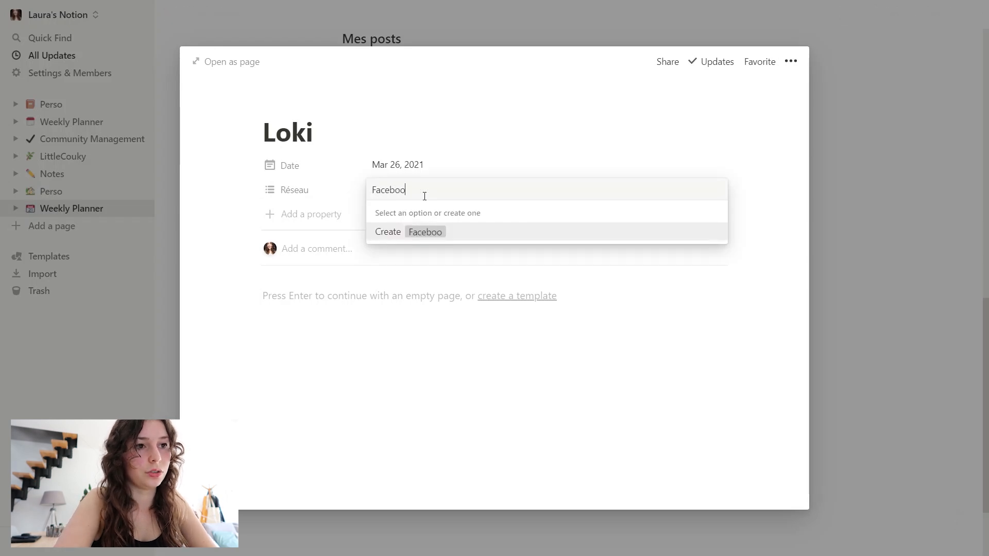
key(Return)
click(562, 385)
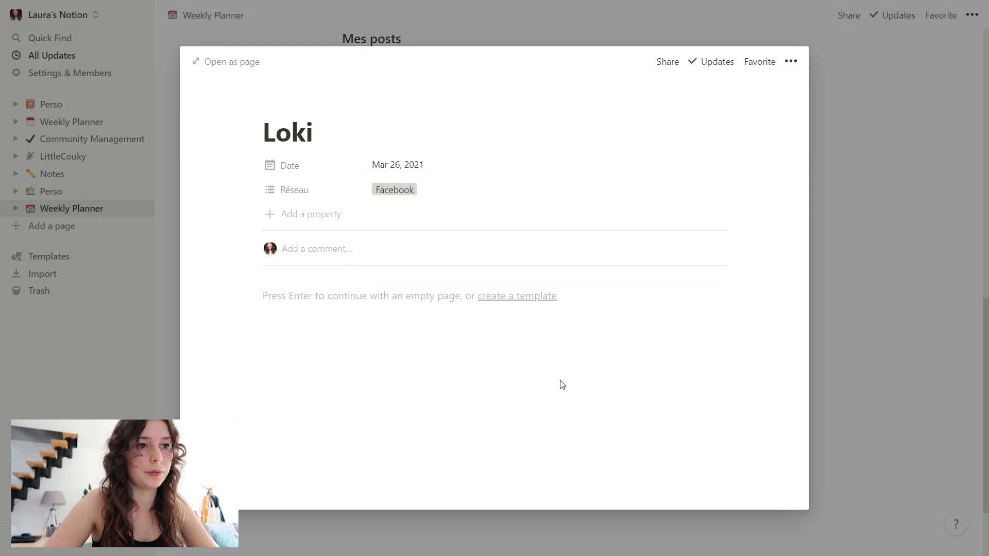
click(842, 329)
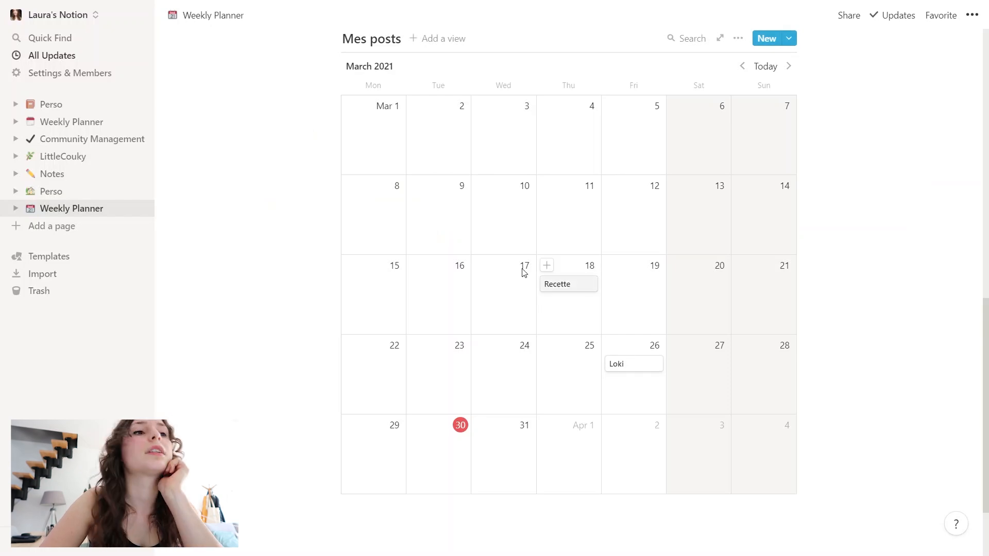
Create a table view of the Mes posts database and add a URL column named "Lien".
click(442, 39)
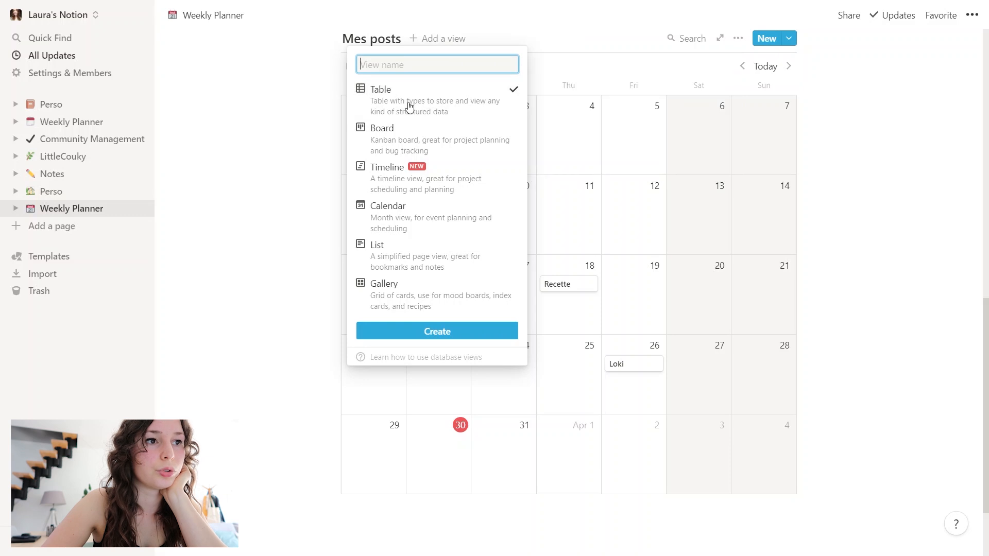
click(436, 330)
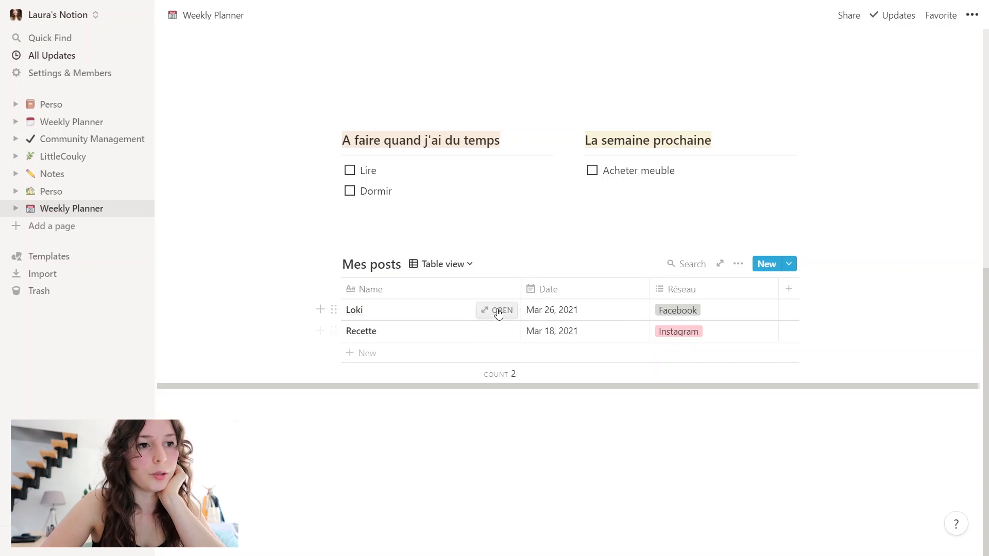
click(789, 289)
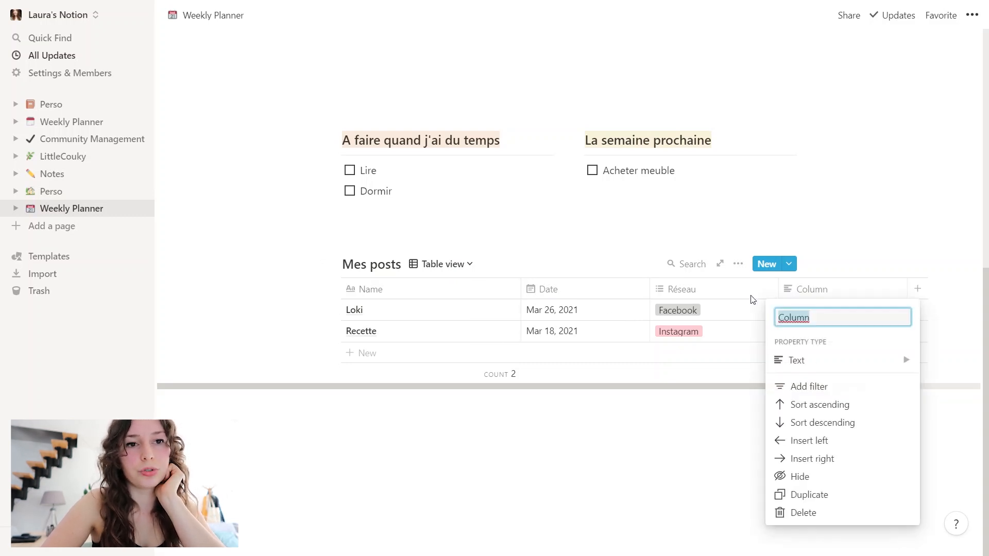
text(Lien)
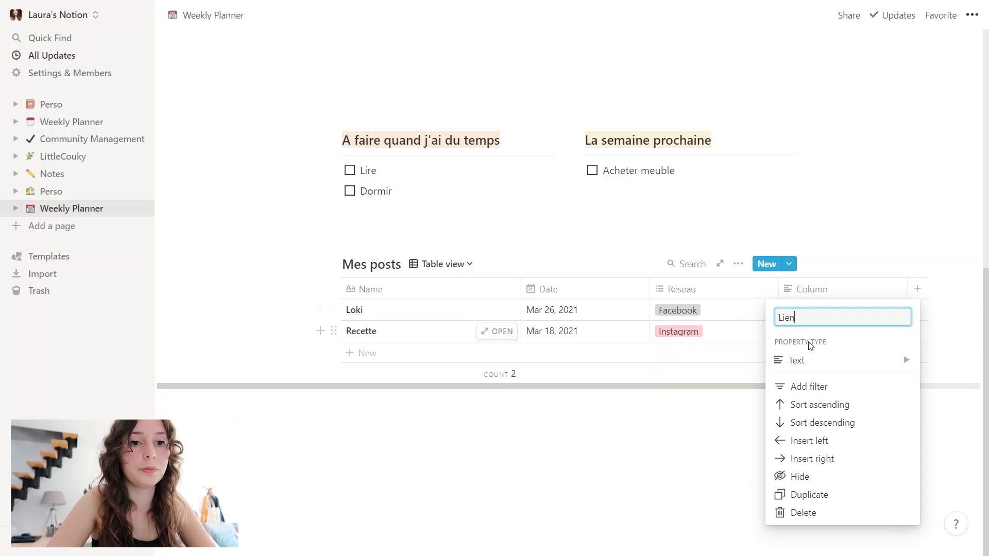
click(803, 360)
click(707, 384)
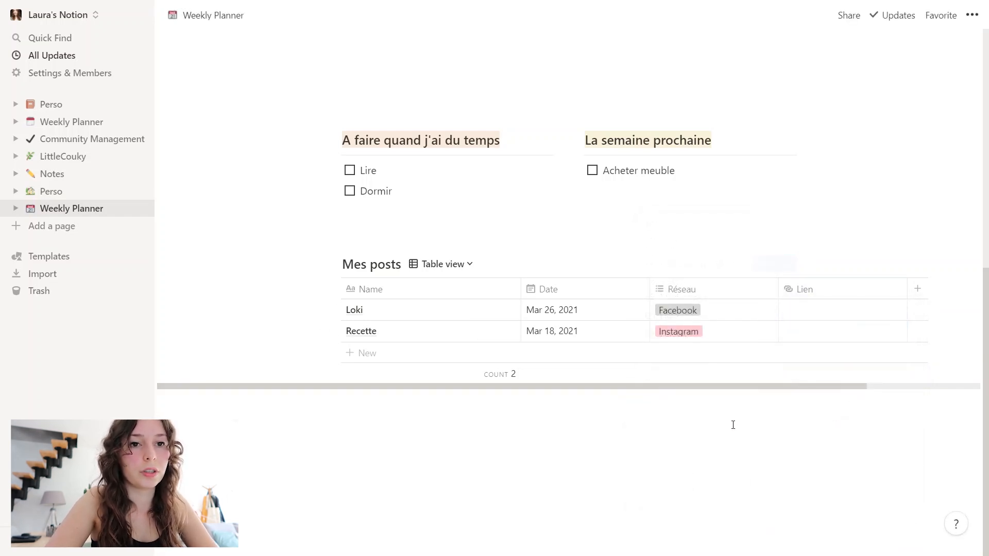
Add a checkbox column named "Publié" to the Mes posts table and place it before the Lien column.
click(919, 296)
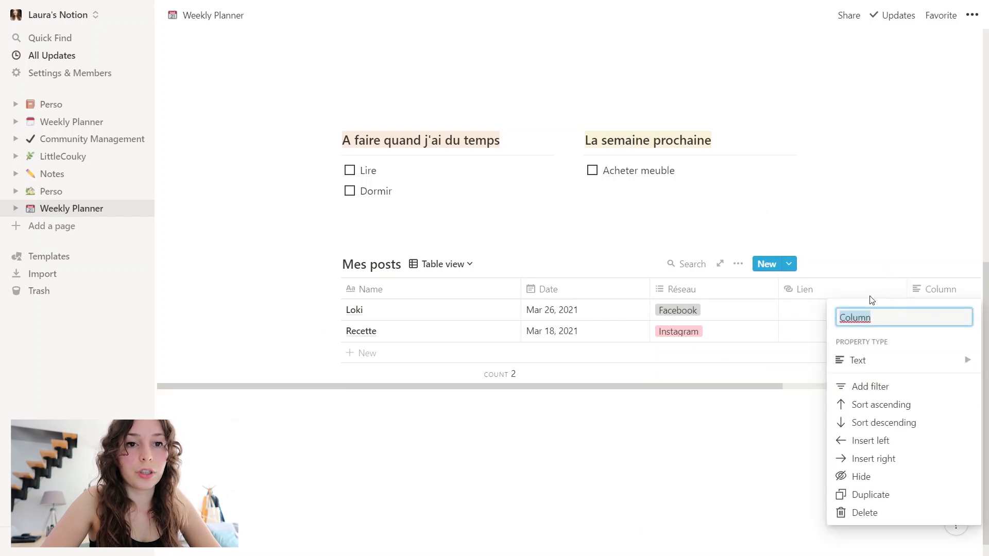
text(Publie)
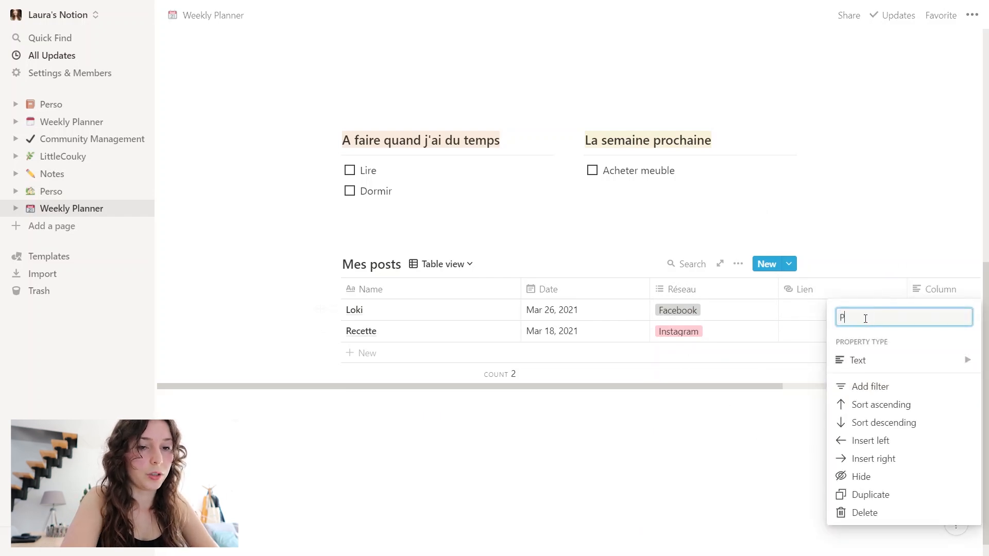
click(858, 361)
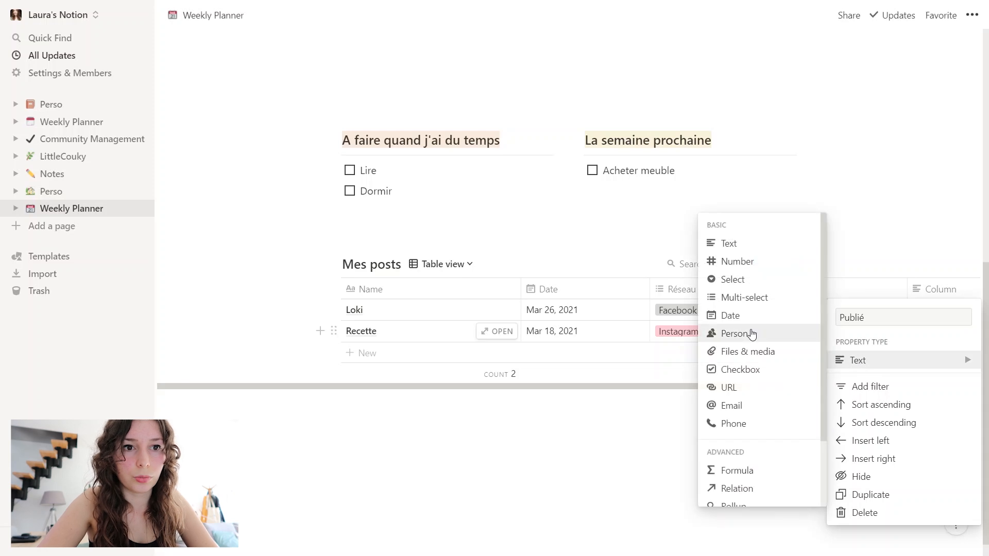
click(747, 369)
drag(939, 294, 837, 301)
Narrow the Name, Date, Réseau and Publié columns so the Mes posts table fits the page width.
drag(519, 287, 423, 287)
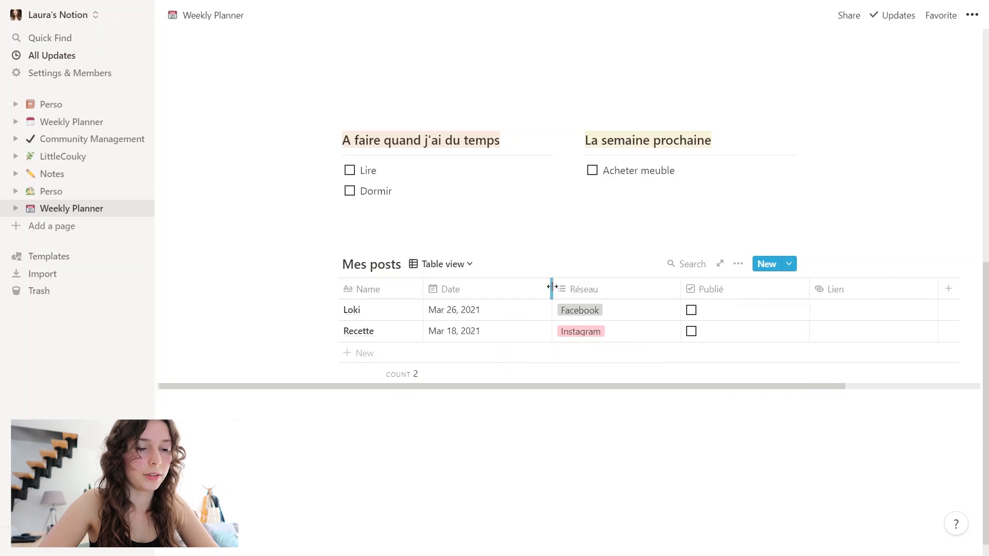
drag(550, 288, 510, 288)
drag(638, 288, 585, 289)
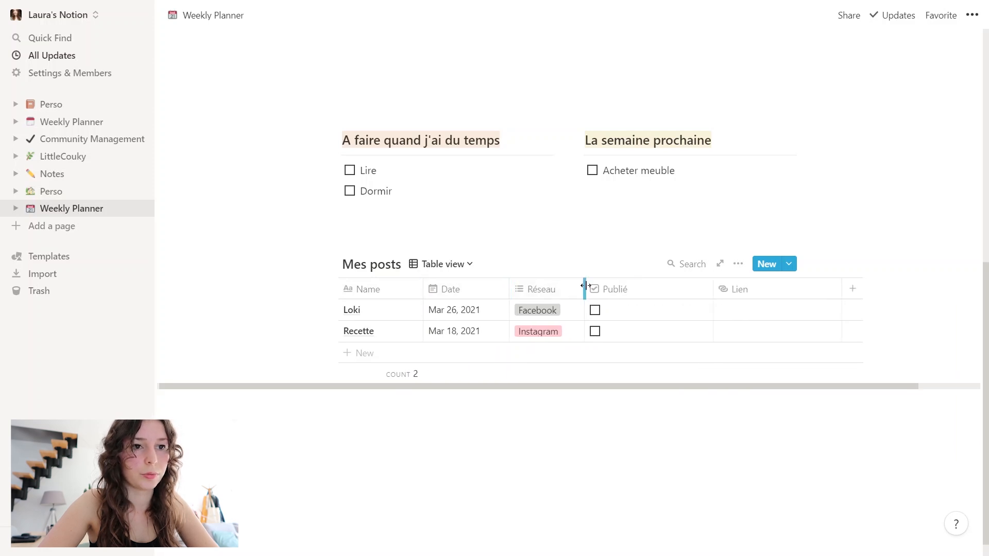
drag(710, 292, 650, 291)
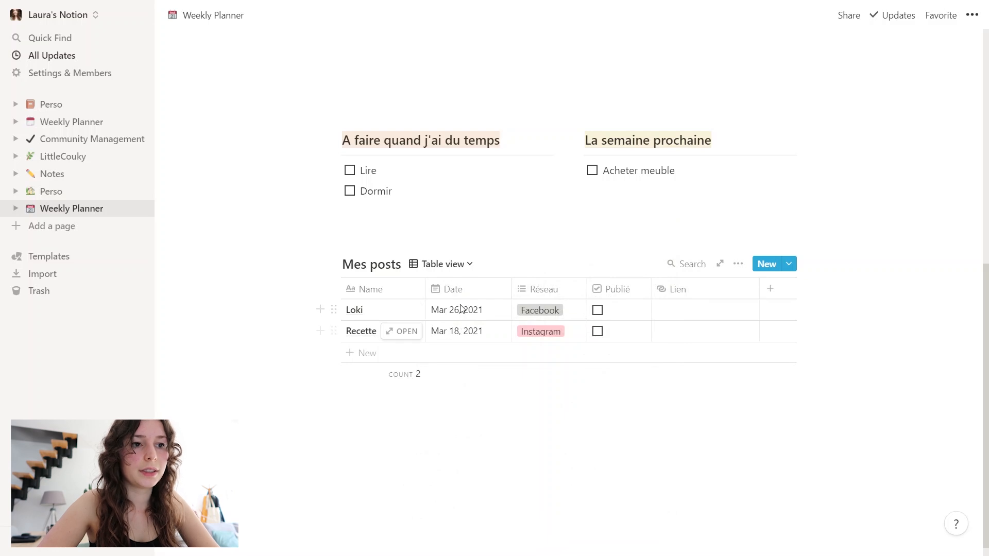
Set the date format of the Date column in the Mes posts table to Day/Month/Year.
click(465, 291)
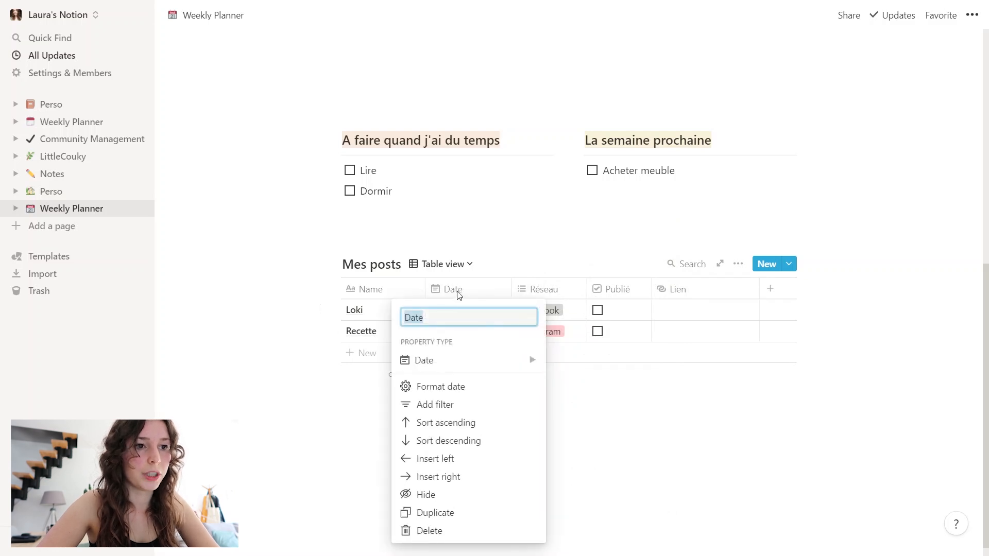
click(441, 392)
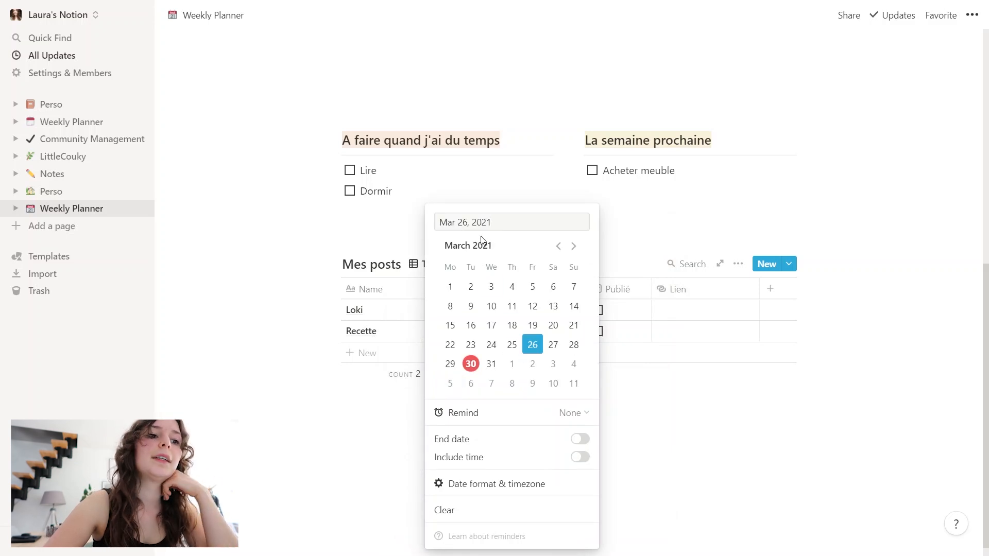
click(493, 483)
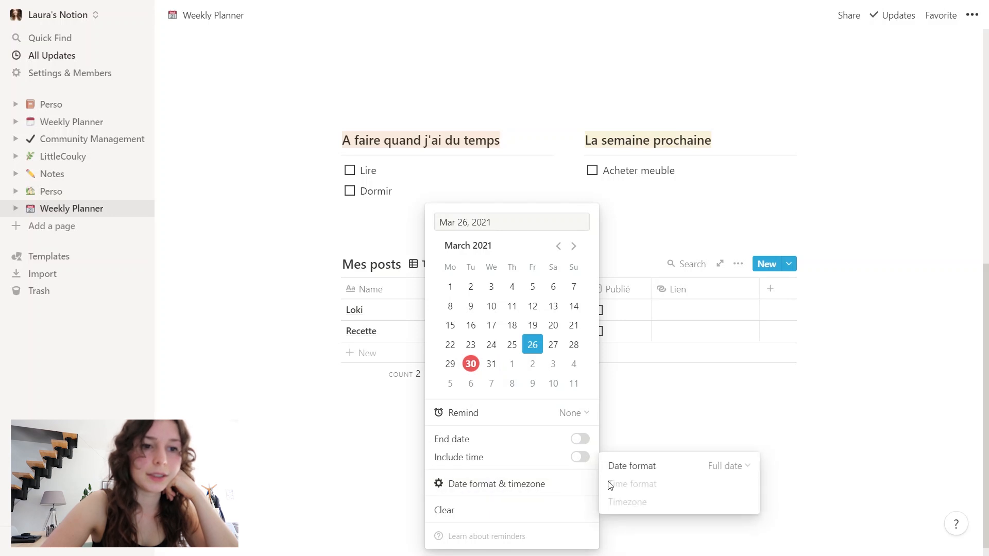
click(632, 472)
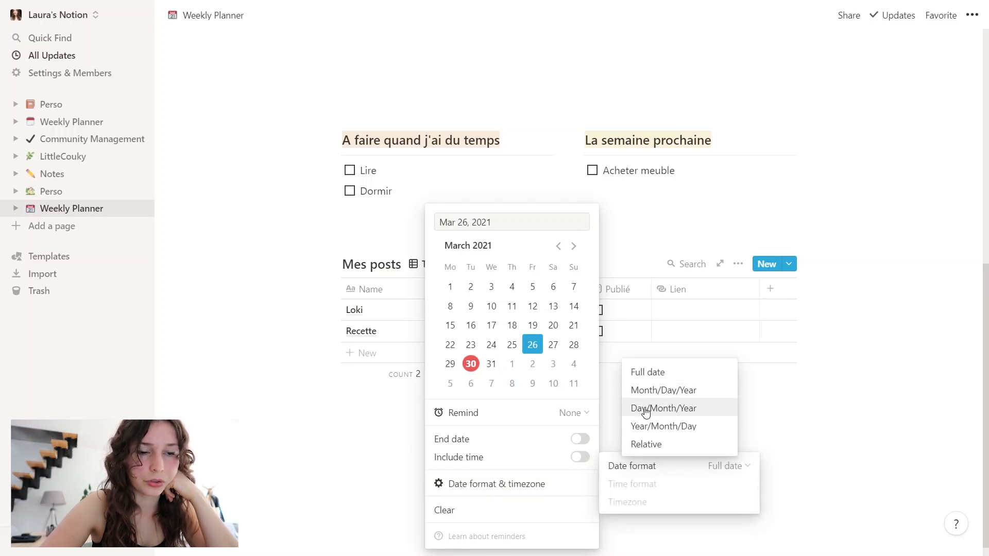
click(678, 410)
click(650, 393)
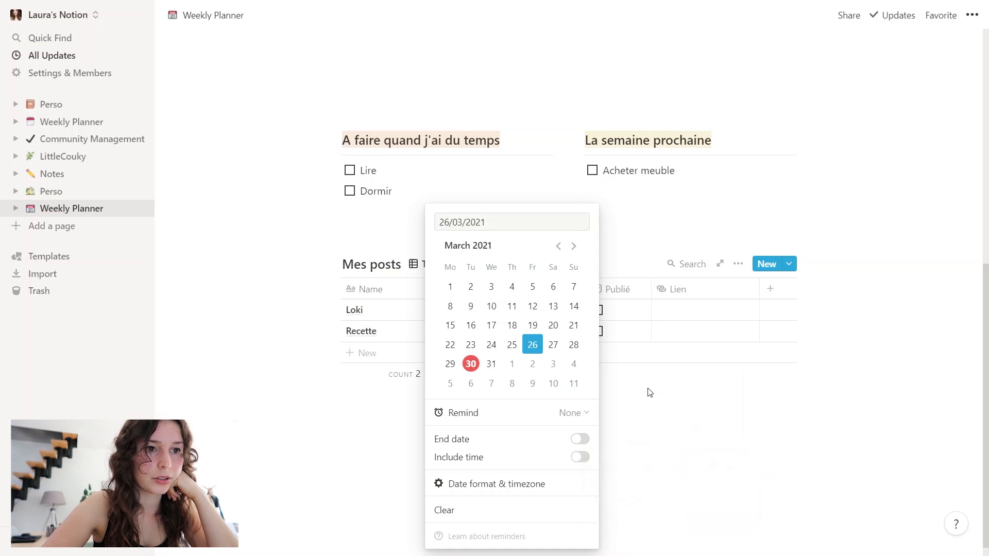
click(648, 394)
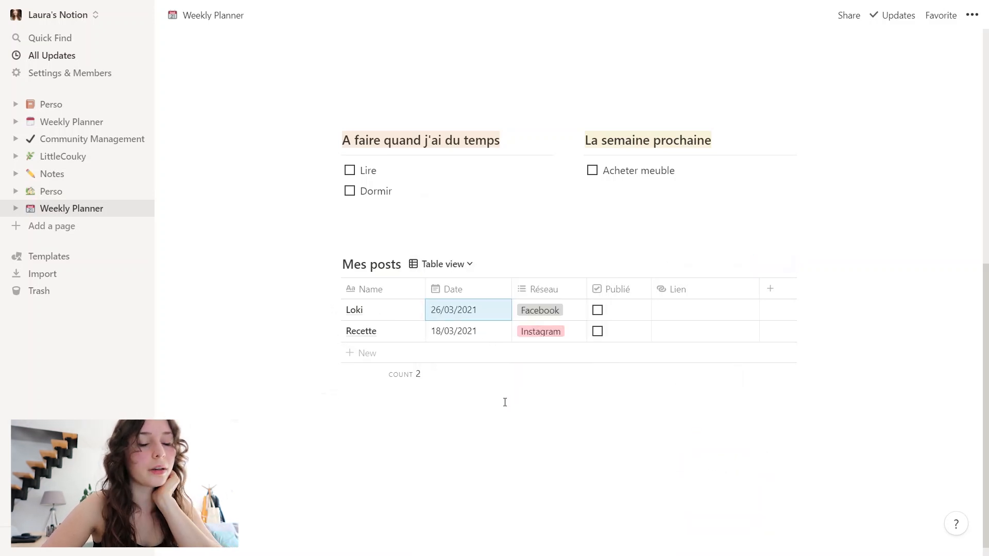
Create a board view of the Mes posts database and hide its No Réseau column.
click(449, 264)
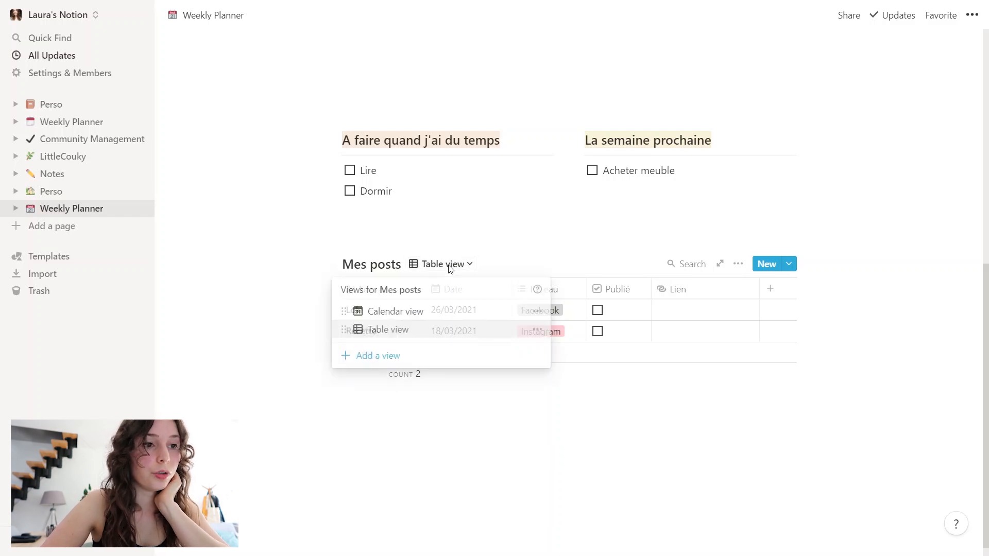
click(398, 355)
mouse_move(635, 303)
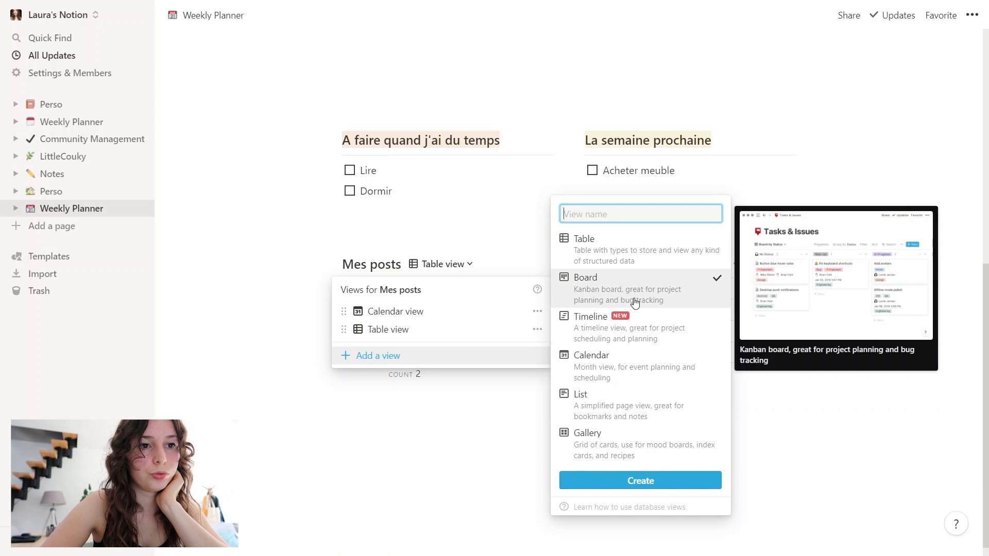
click(618, 482)
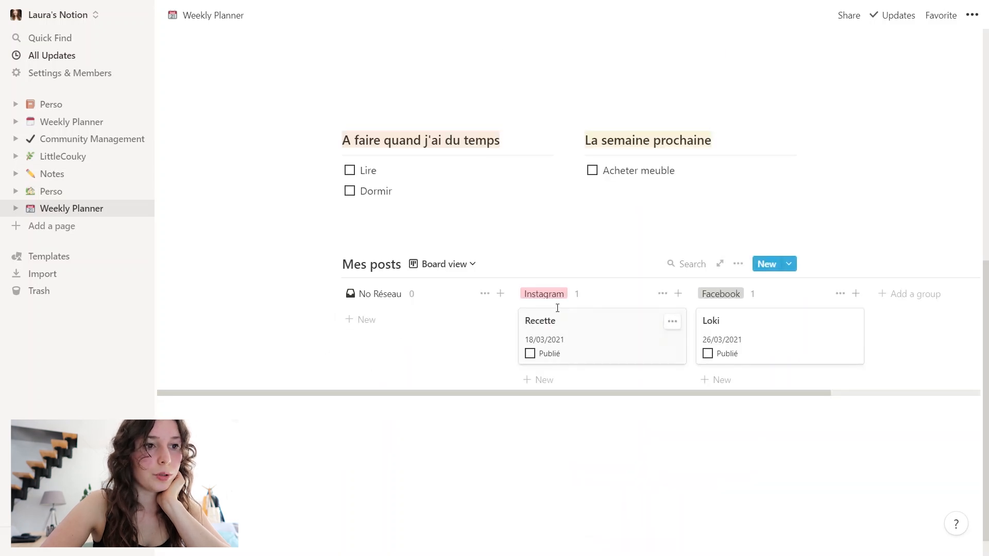
click(485, 294)
click(464, 317)
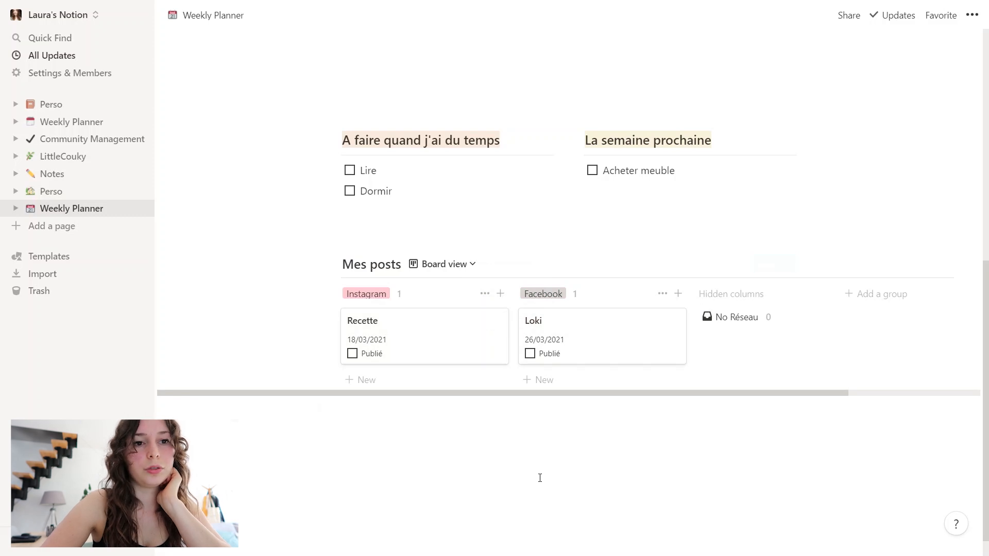
Switch Mes posts back to the calendar view and show the Réseau and Publié properties on its cards.
click(447, 268)
click(491, 260)
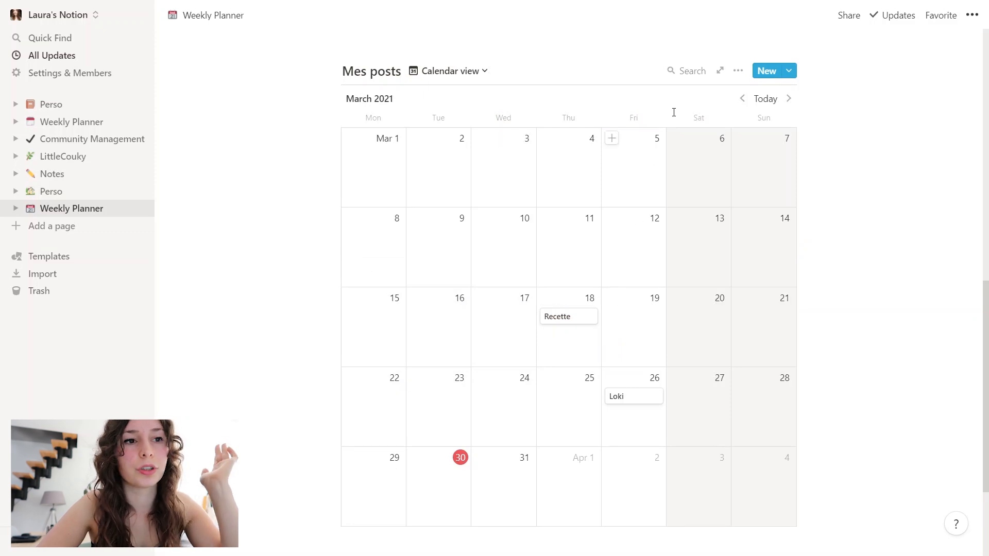
click(737, 72)
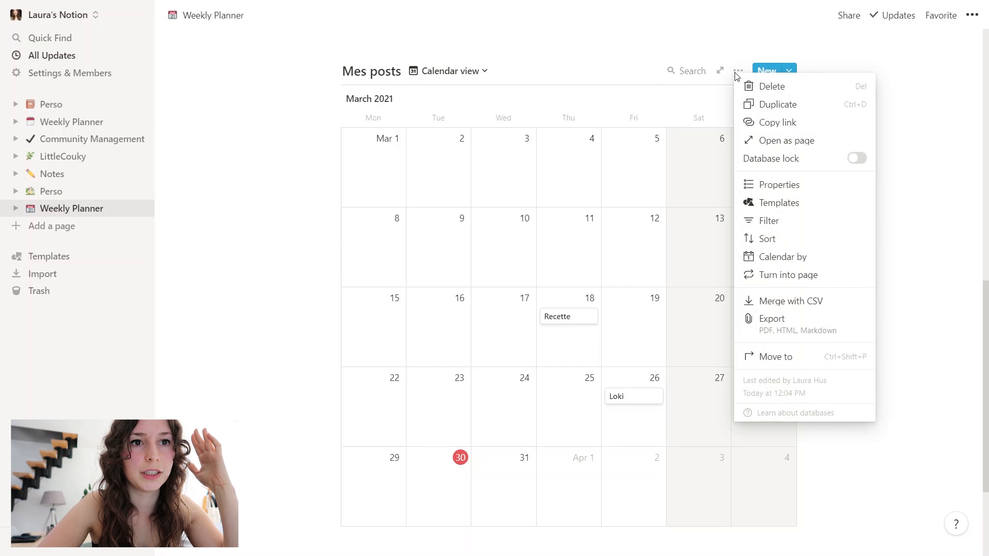
click(775, 189)
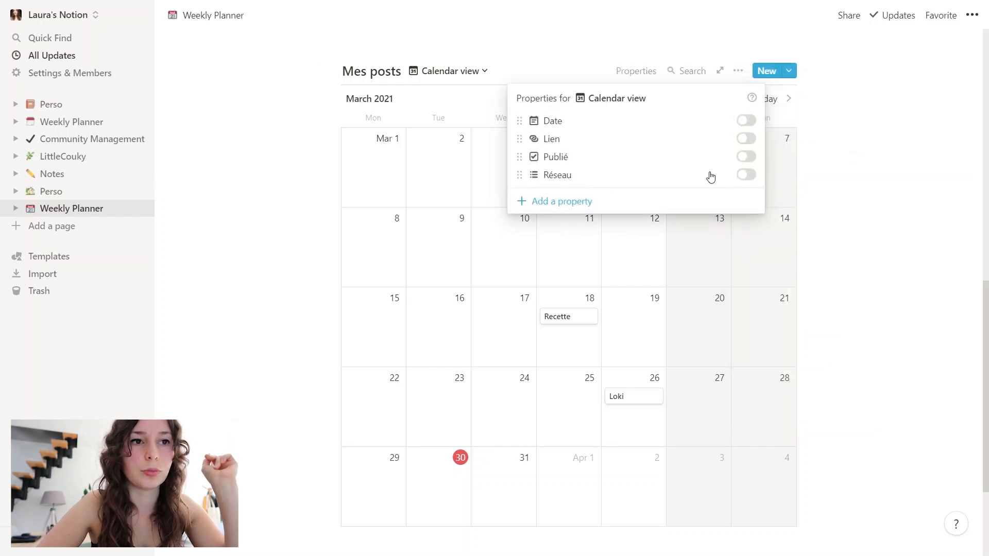
click(746, 121)
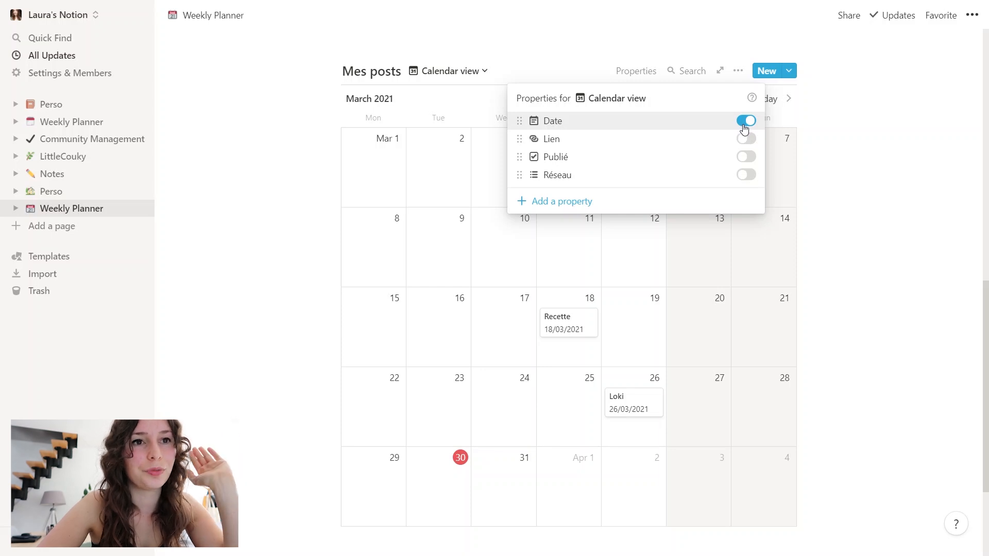
click(745, 124)
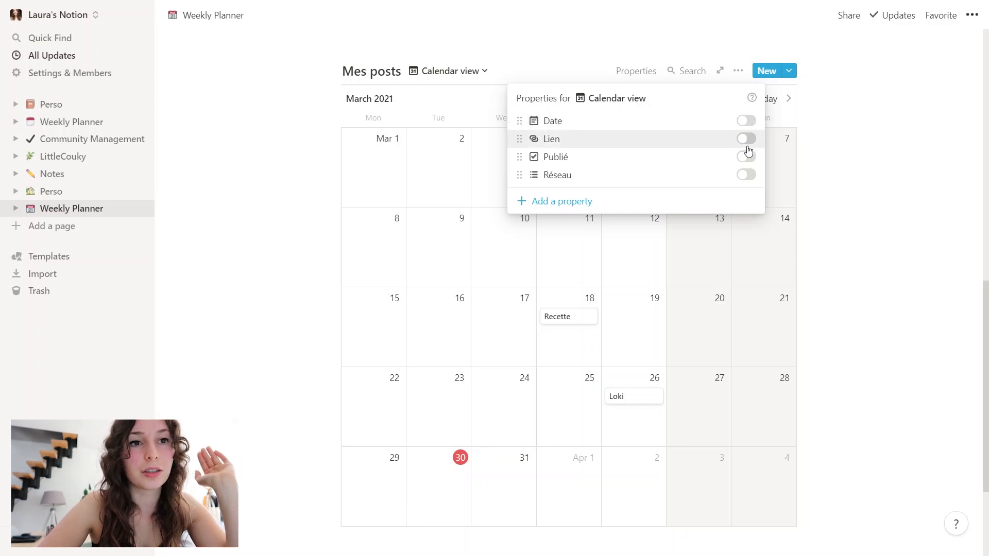
click(747, 175)
click(749, 155)
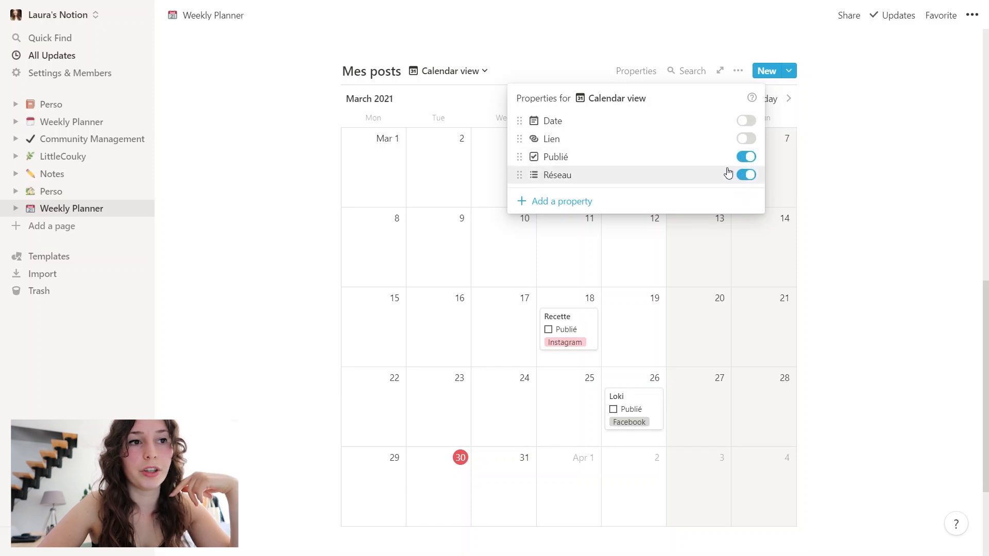
Place Réseau before Publié on the calendar cards and tick Publié on the Recette post.
drag(516, 174, 516, 154)
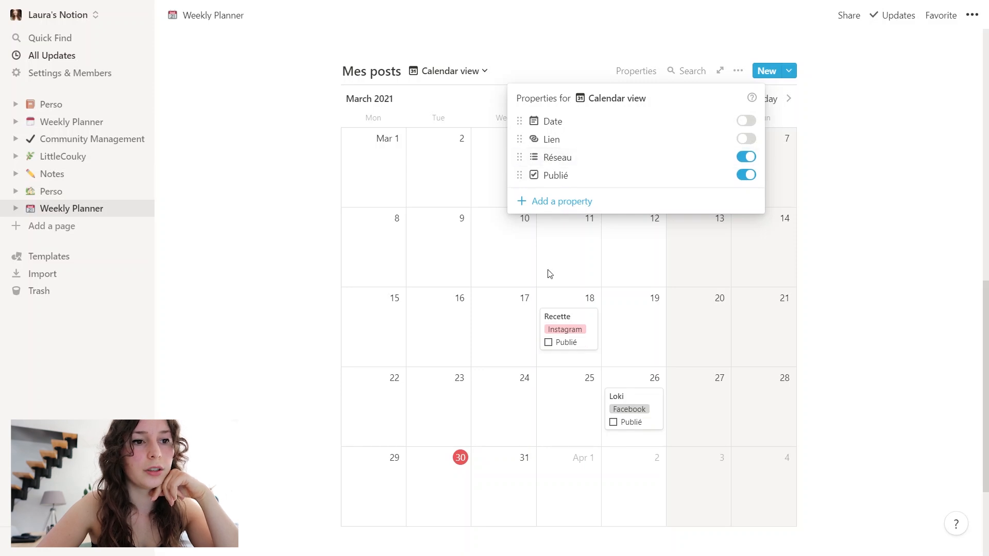
click(447, 292)
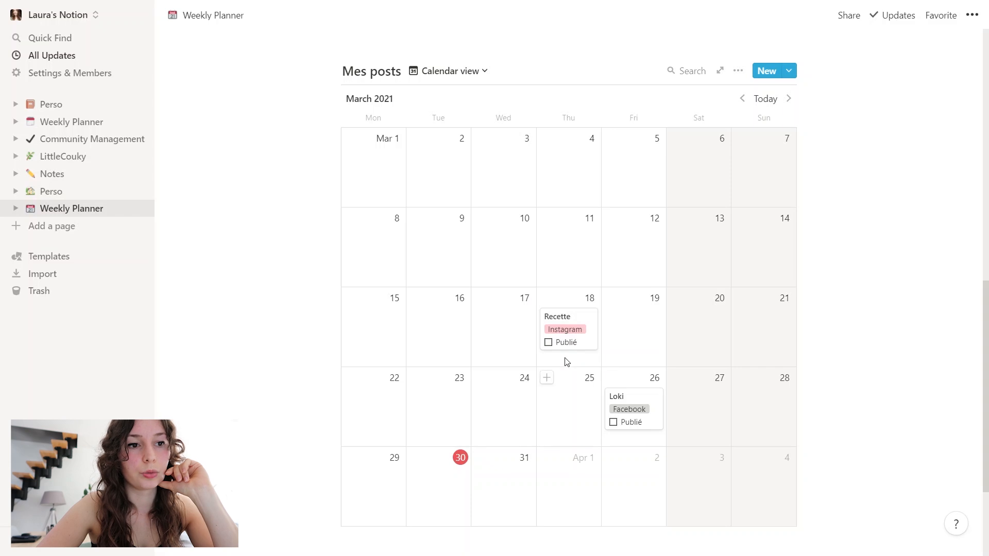
click(548, 344)
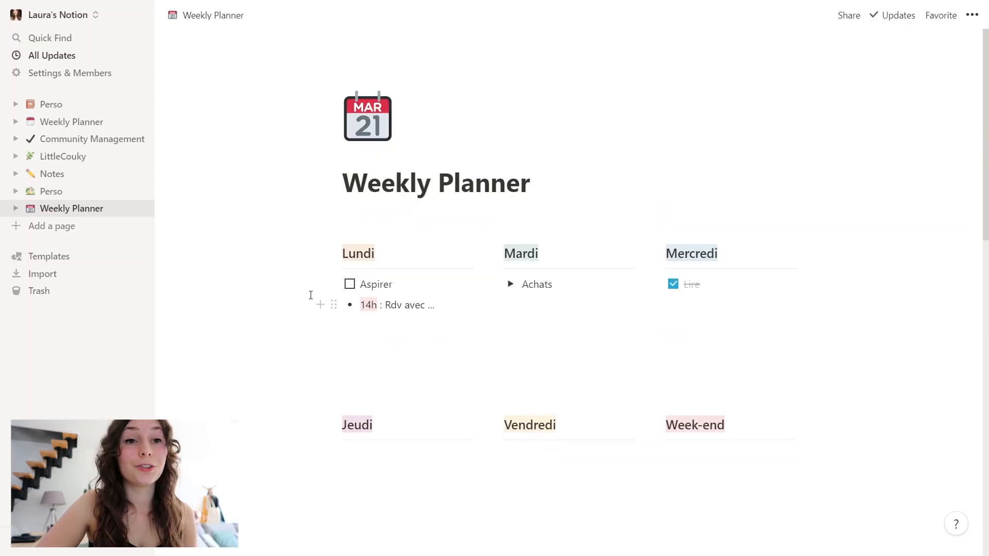
Review the finished Perso page with the house icon, then return to the new Weekly Planner page and look through it.
click(55, 192)
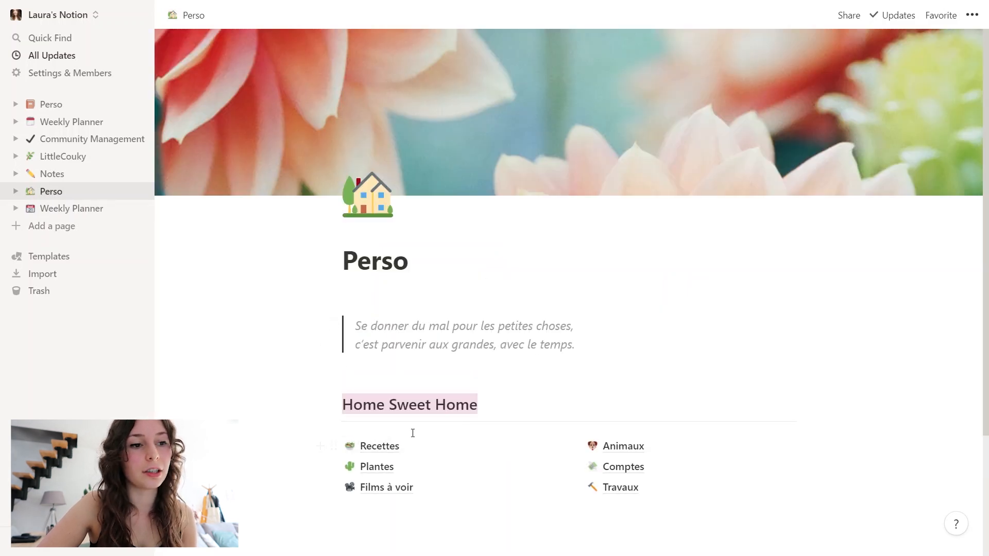
click(57, 210)
scroll(422, 345, down, 12)
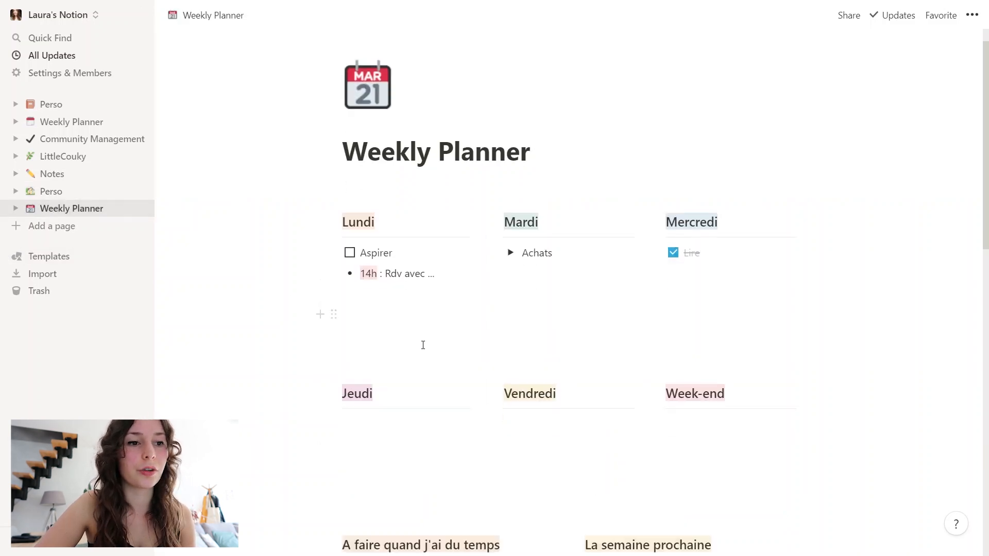